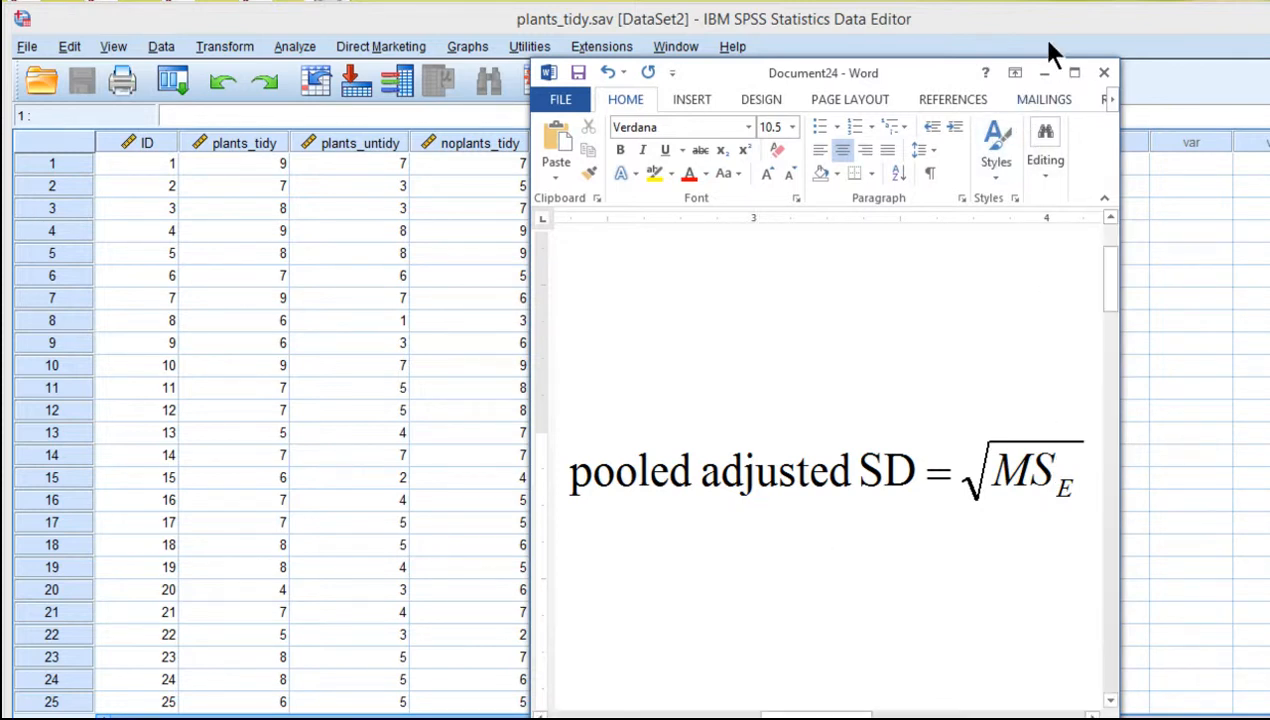
# - Minimize the formula document and review the within-subjects effects and Descriptive Statistics tables in the factorial ANOVA output
pyautogui.click(1044, 73)
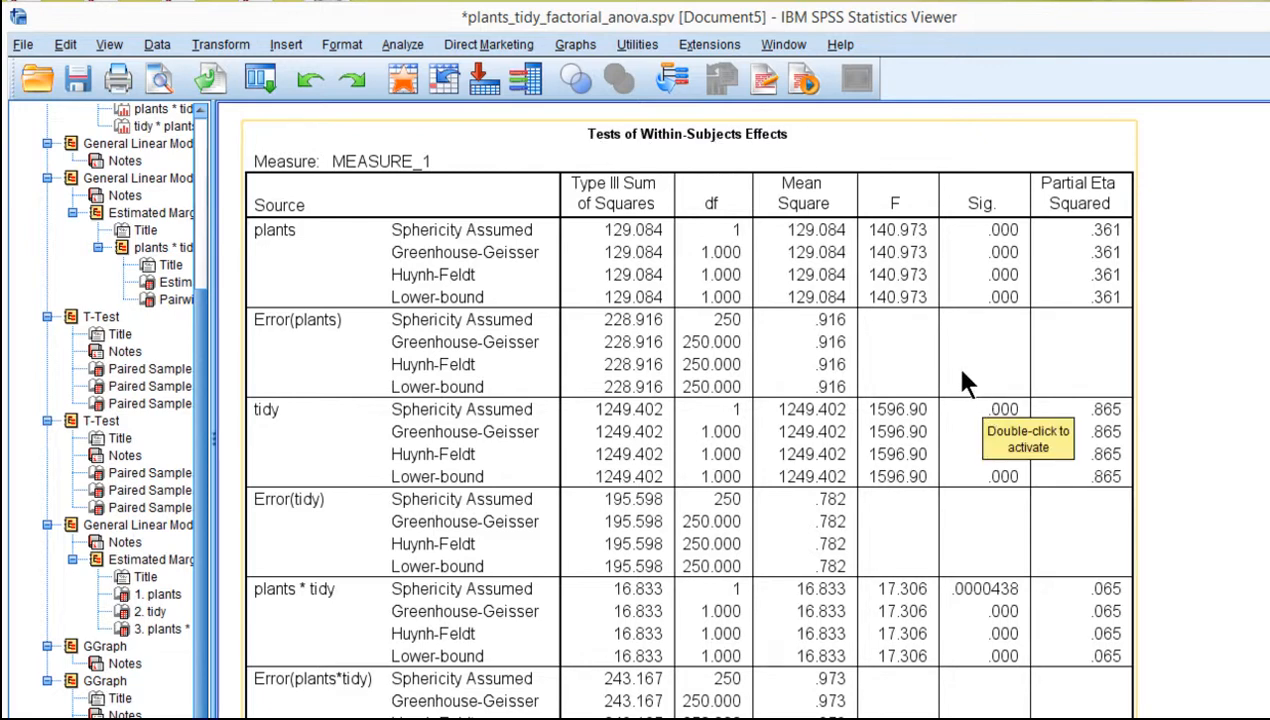
pyautogui.scroll(-1, 1217, 488)
pyautogui.scroll(1, 1217, 488)
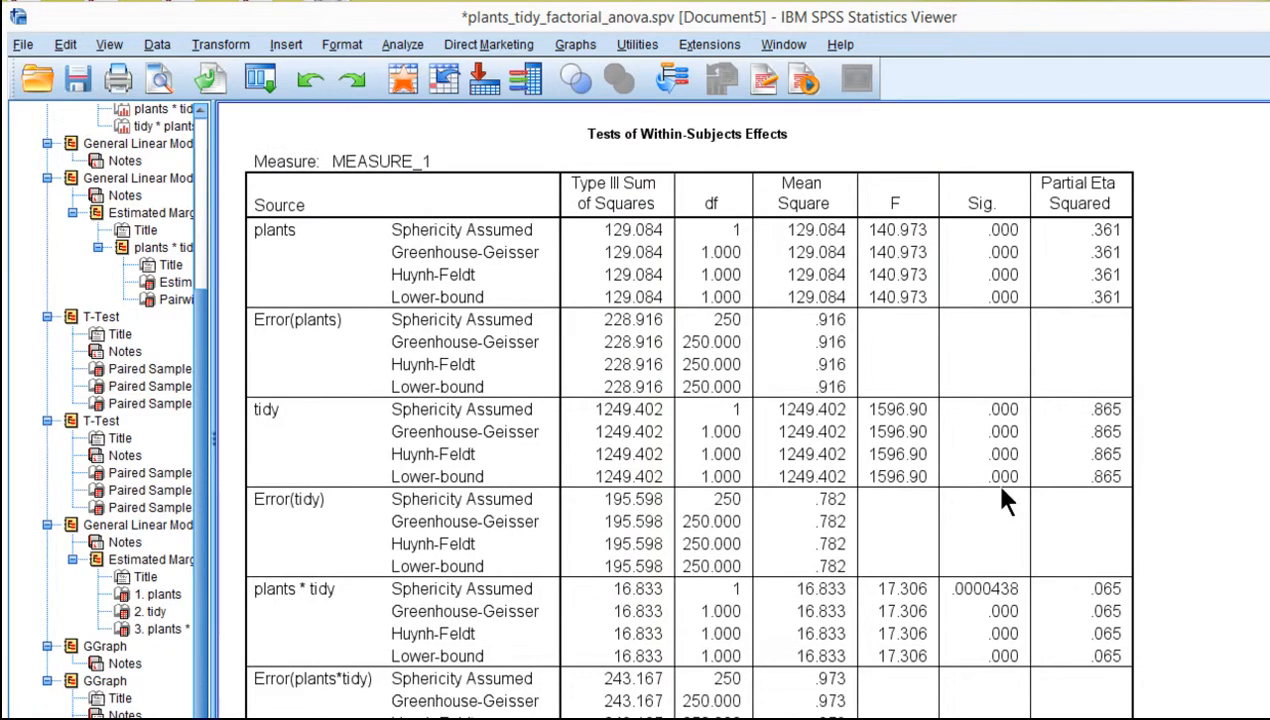
pyautogui.scroll(9, 801, 466)
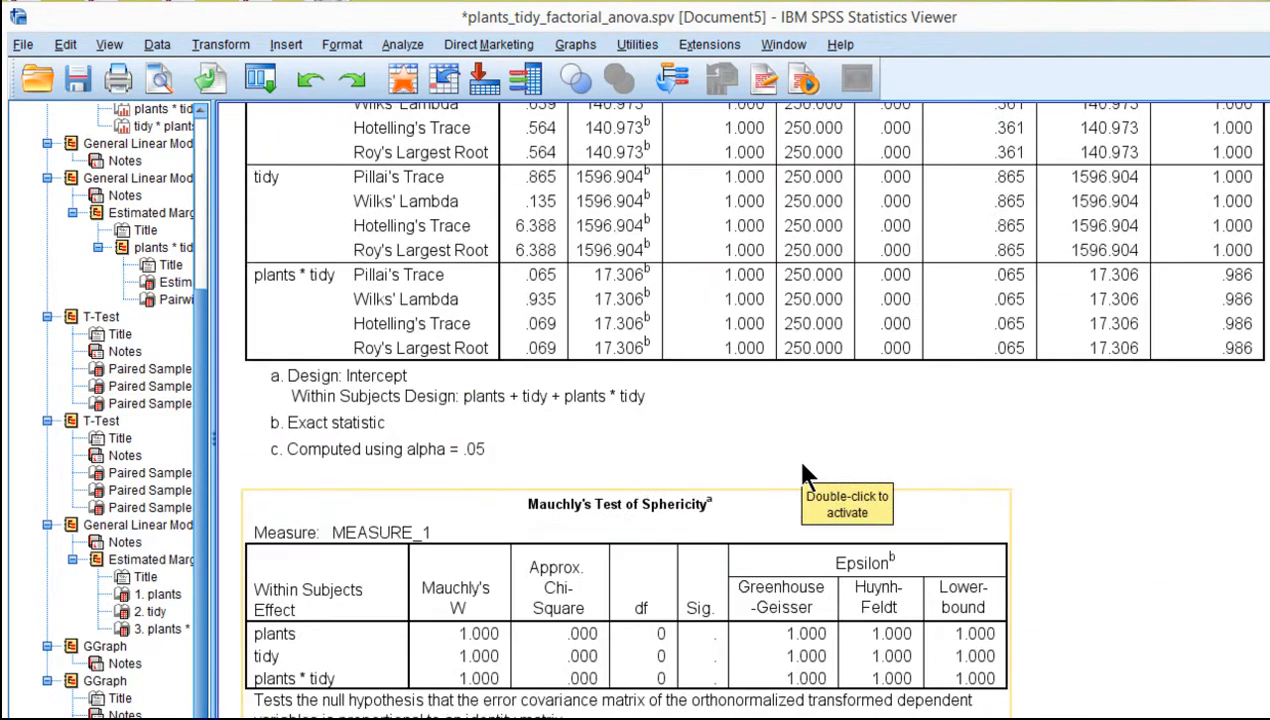
pyautogui.scroll(7, 801, 466)
pyautogui.scroll(-7, 801, 466)
pyautogui.scroll(6, 801, 466)
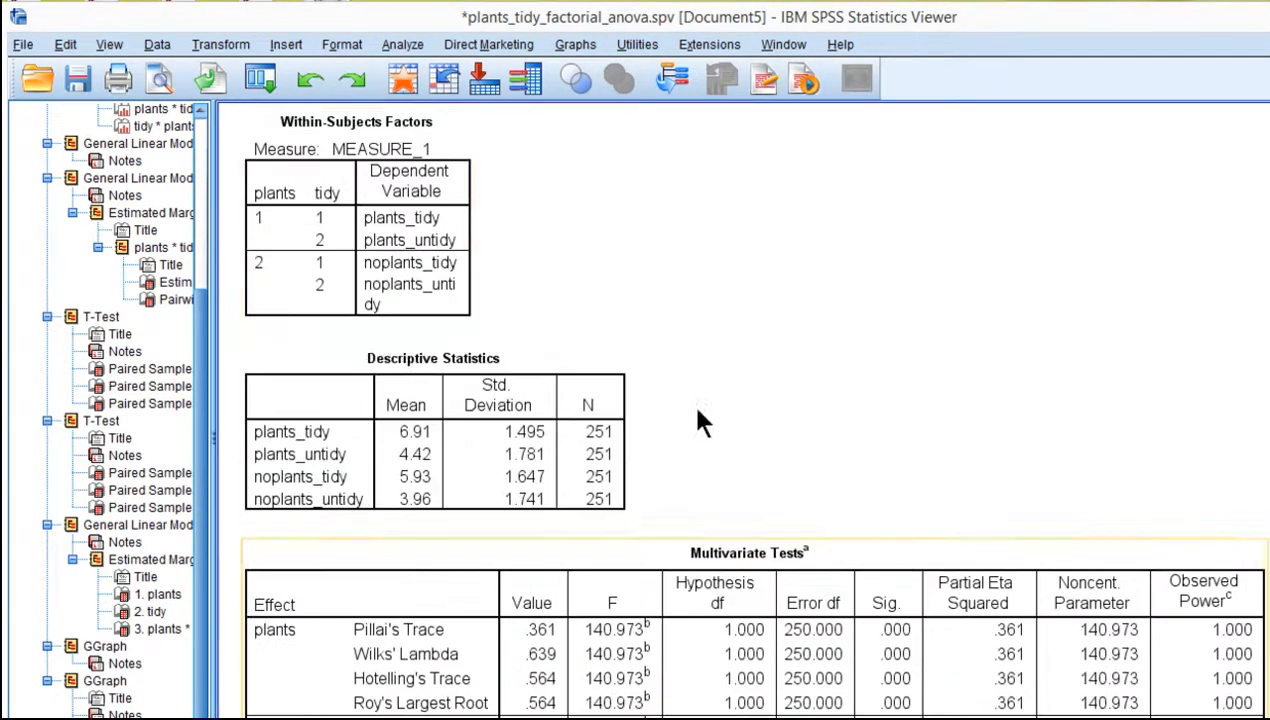
pyautogui.click(308, 372)
# - Review the profile plots, pairwise comparisons and t-tests down to the plants * tidy estimated marginal means table
pyautogui.scroll(-15, 645, 450)
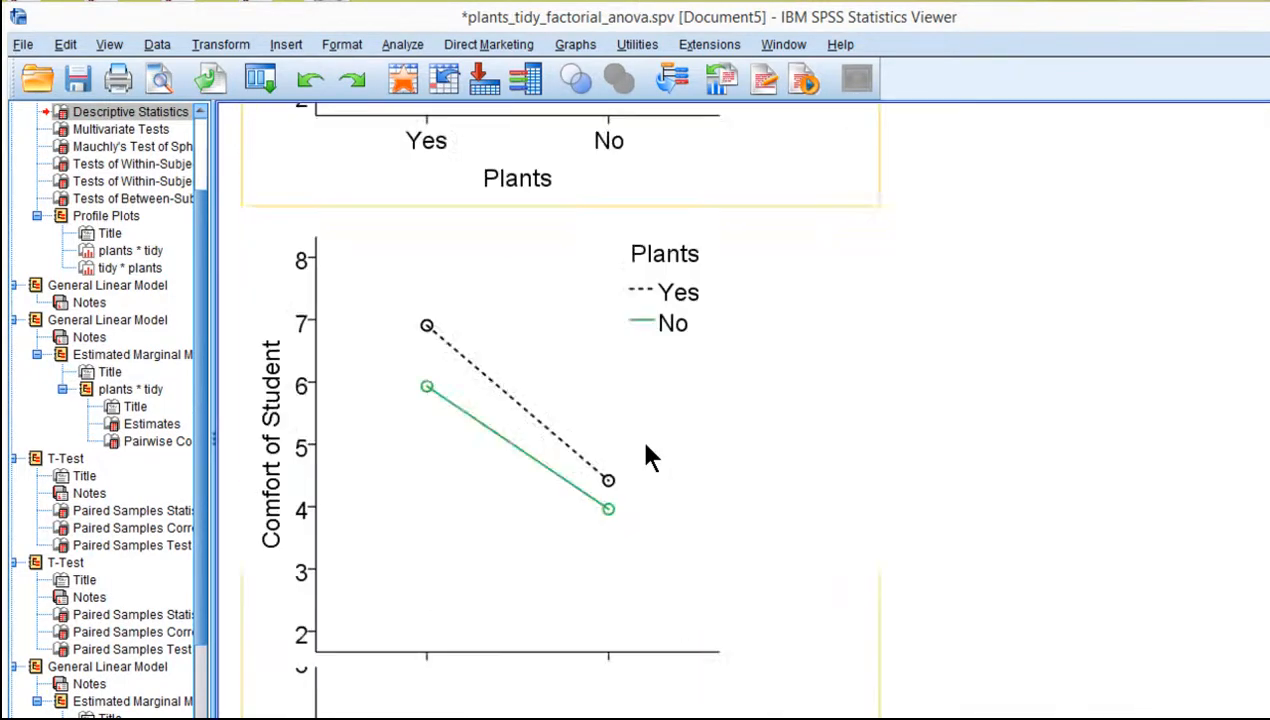
pyautogui.scroll(-12, 645, 455)
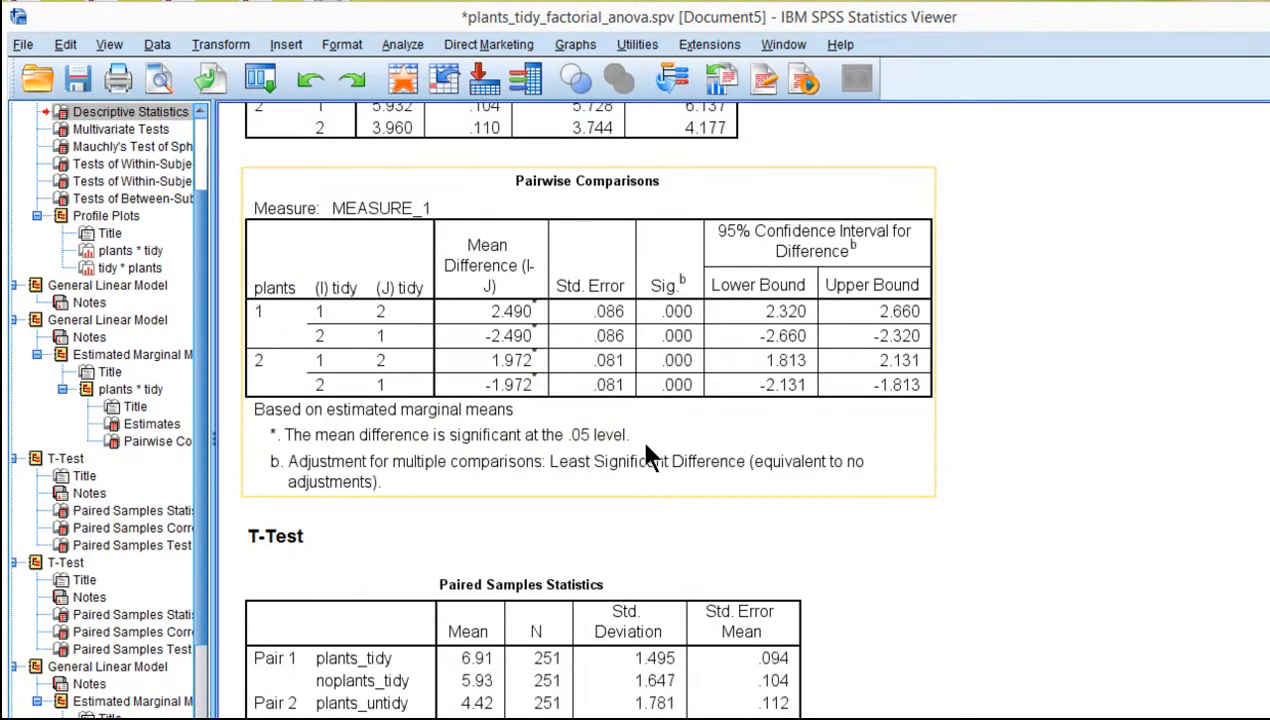
pyautogui.scroll(-15, 648, 455)
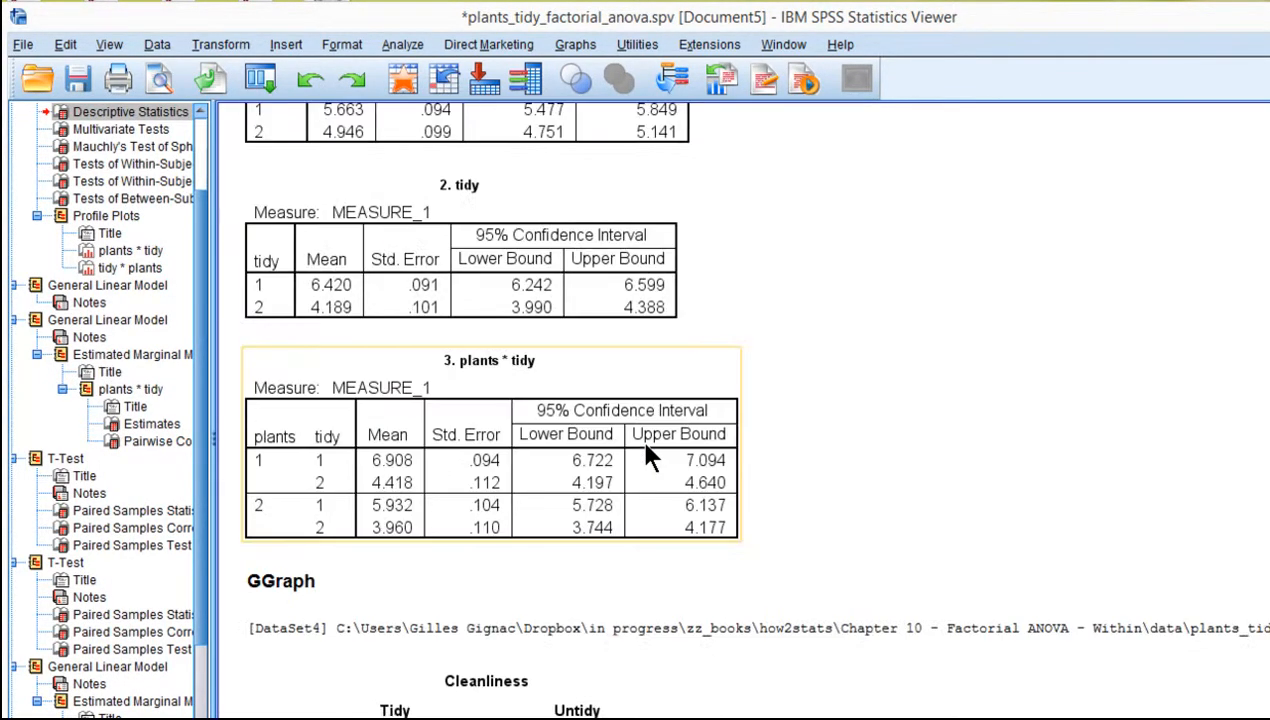
pyautogui.click(551, 432)
pyautogui.scroll(-3, 861, 443)
pyautogui.scroll(3, 861, 443)
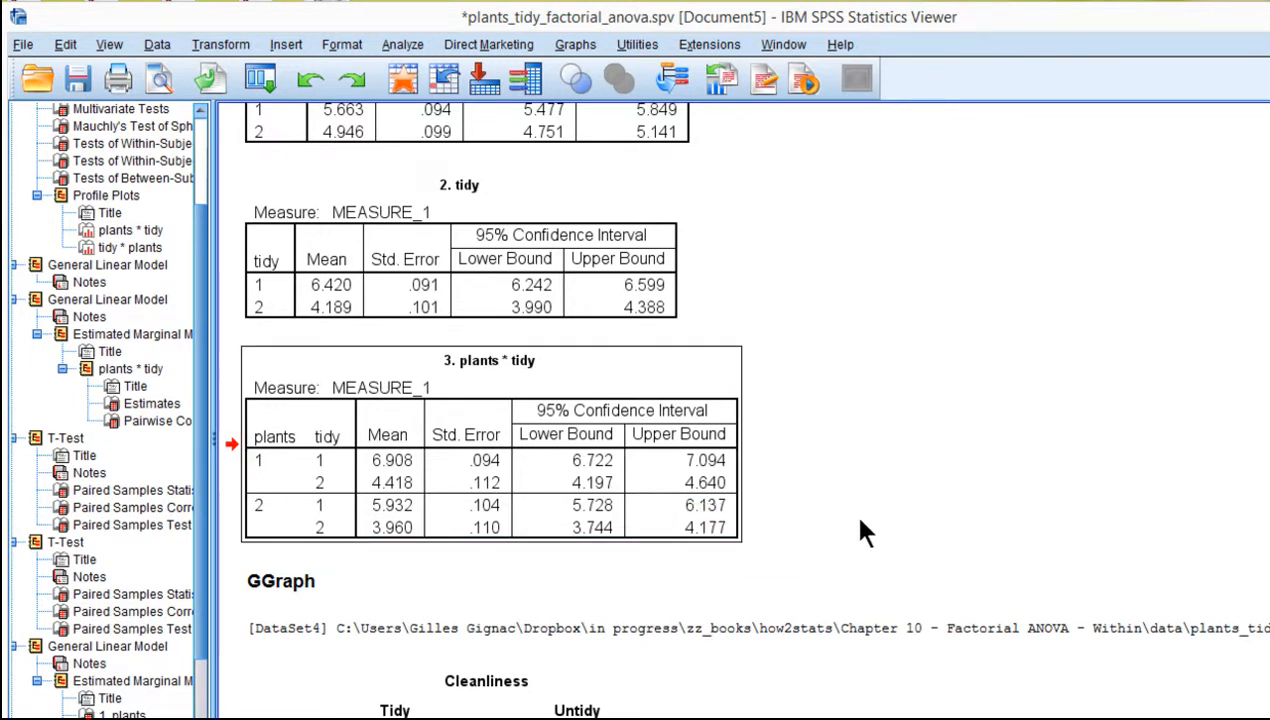
# - Return to the Tests of Within-Subjects Effects table and calculate the square root of the Error(plants*tidy) mean square, 0.973, in Calculator
pyautogui.scroll(15, 950, 513)
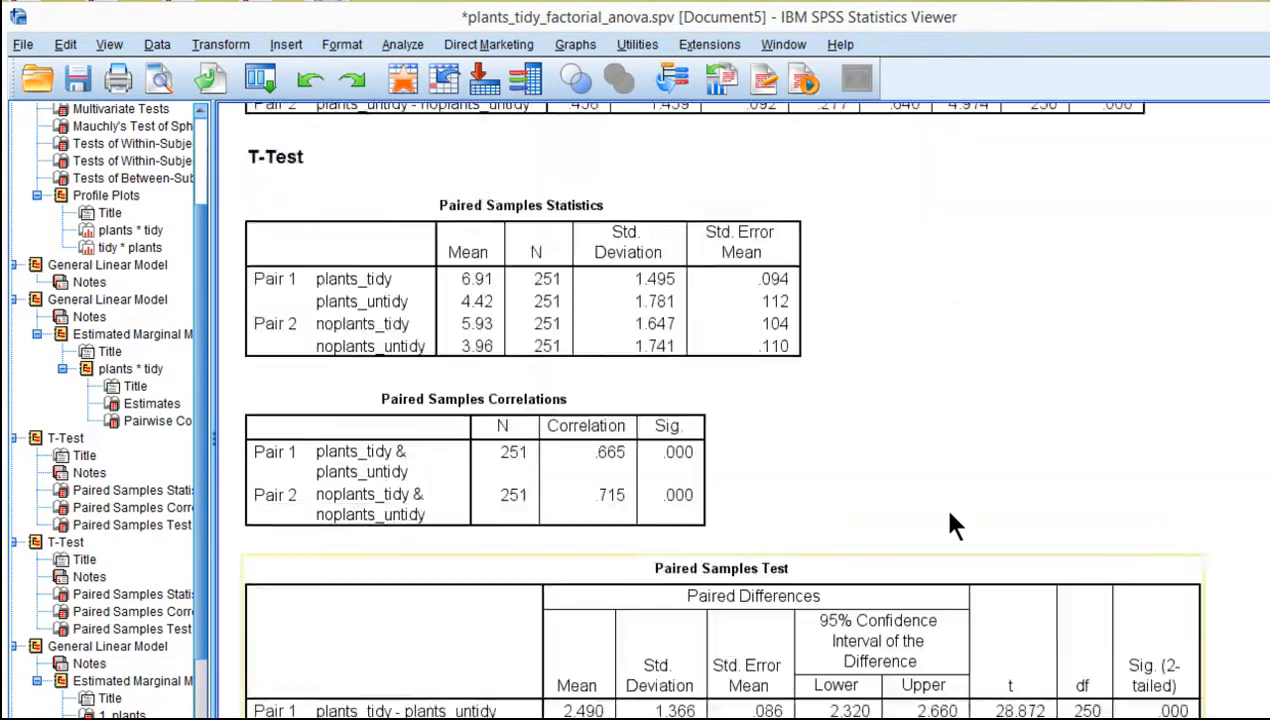
pyautogui.scroll(15, 949, 513)
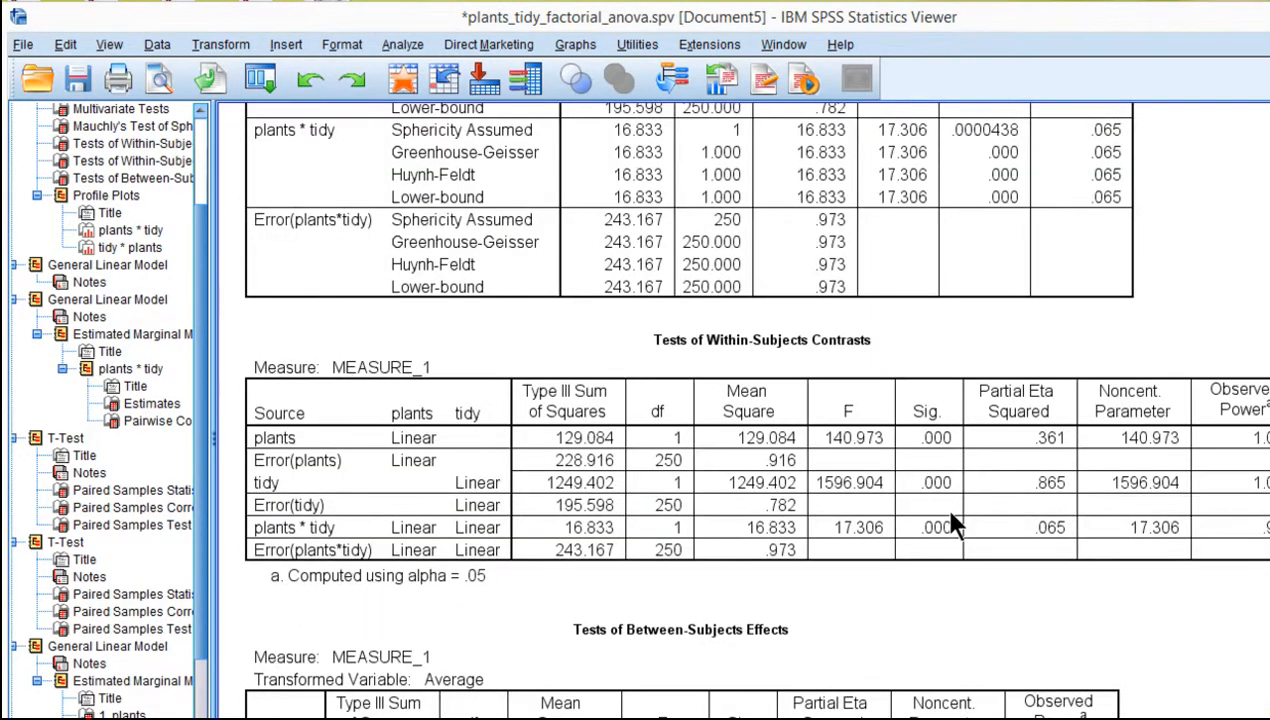
pyautogui.scroll(-2, 950, 513)
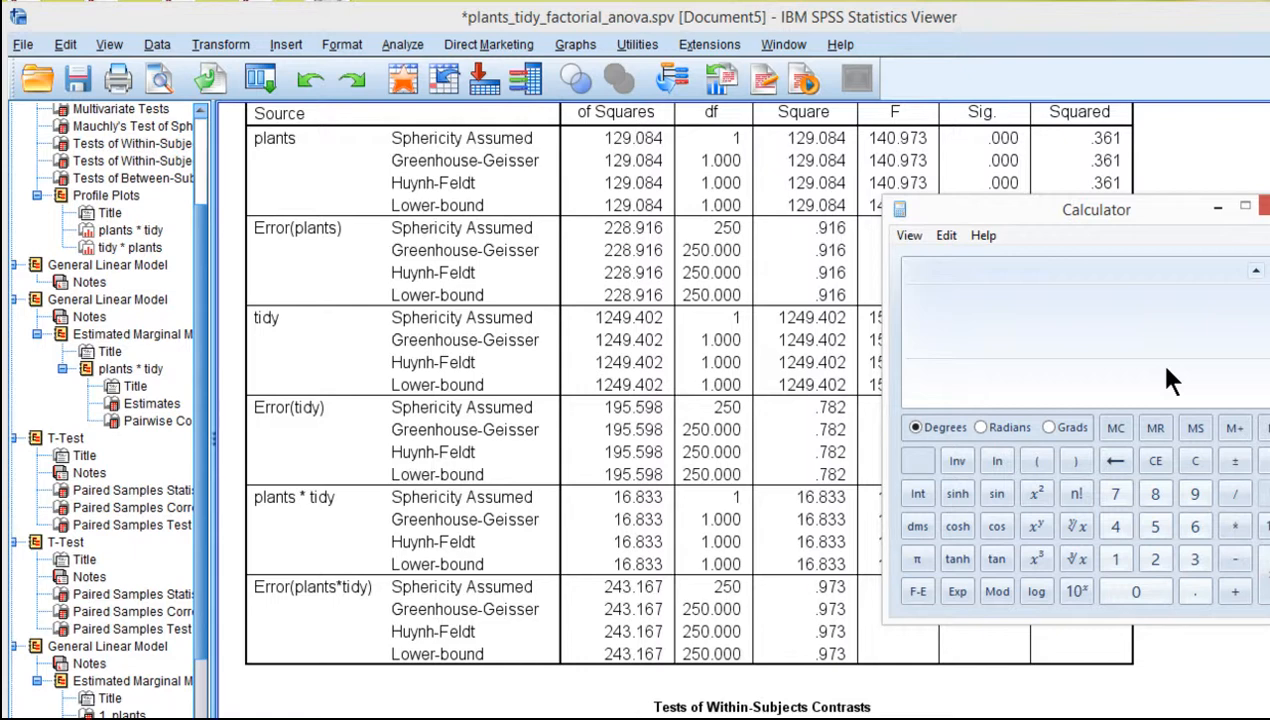
pyautogui.write('0.973')
pyautogui.click(1264, 461)
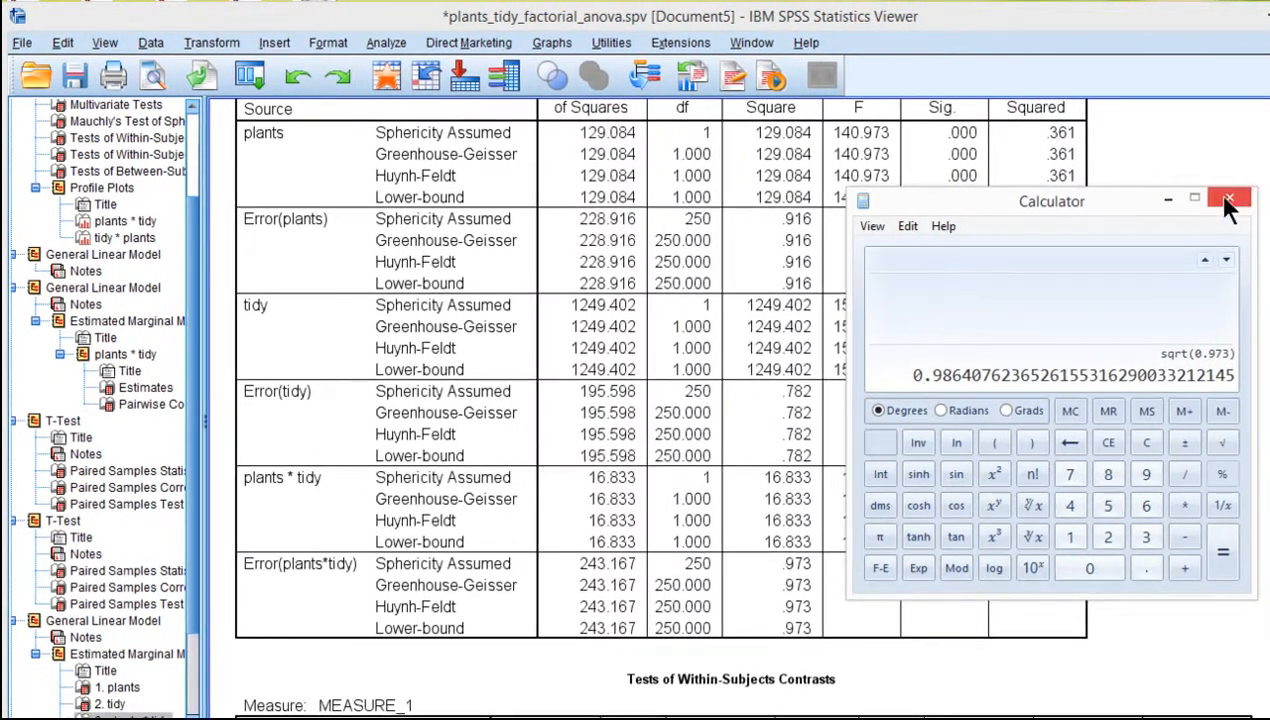
pyautogui.click(1228, 202)
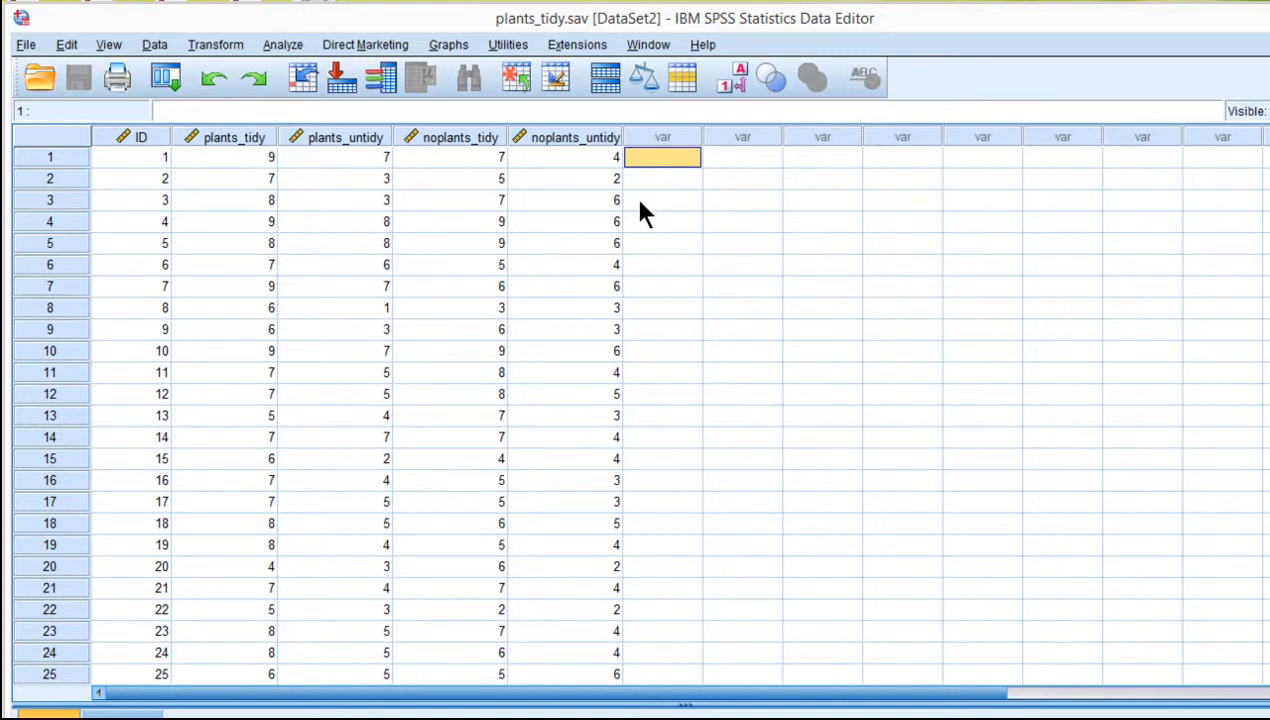
# - Inspect the plants_tidy, plants_untidy, noplants_tidy and noplants_untidy columns in the plants_tidy.sav data
pyautogui.moveTo(234, 138); pyautogui.dragTo(508, 137)
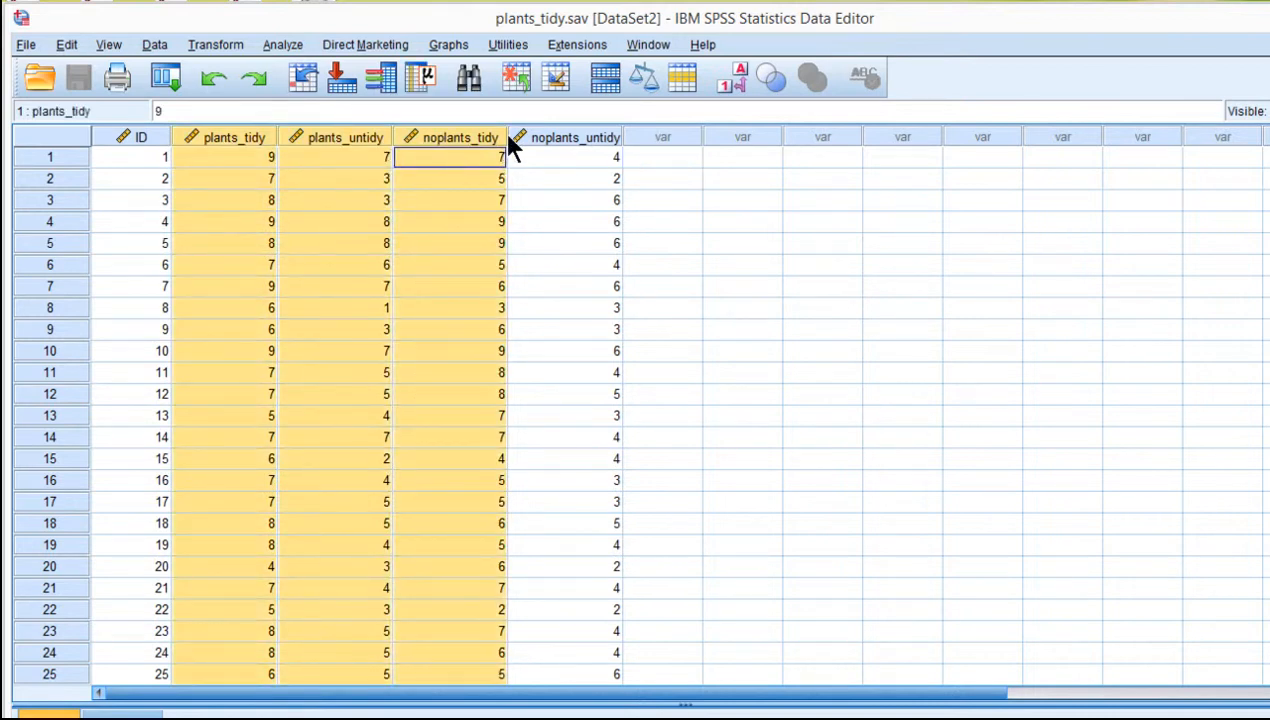
pyautogui.click(525, 156)
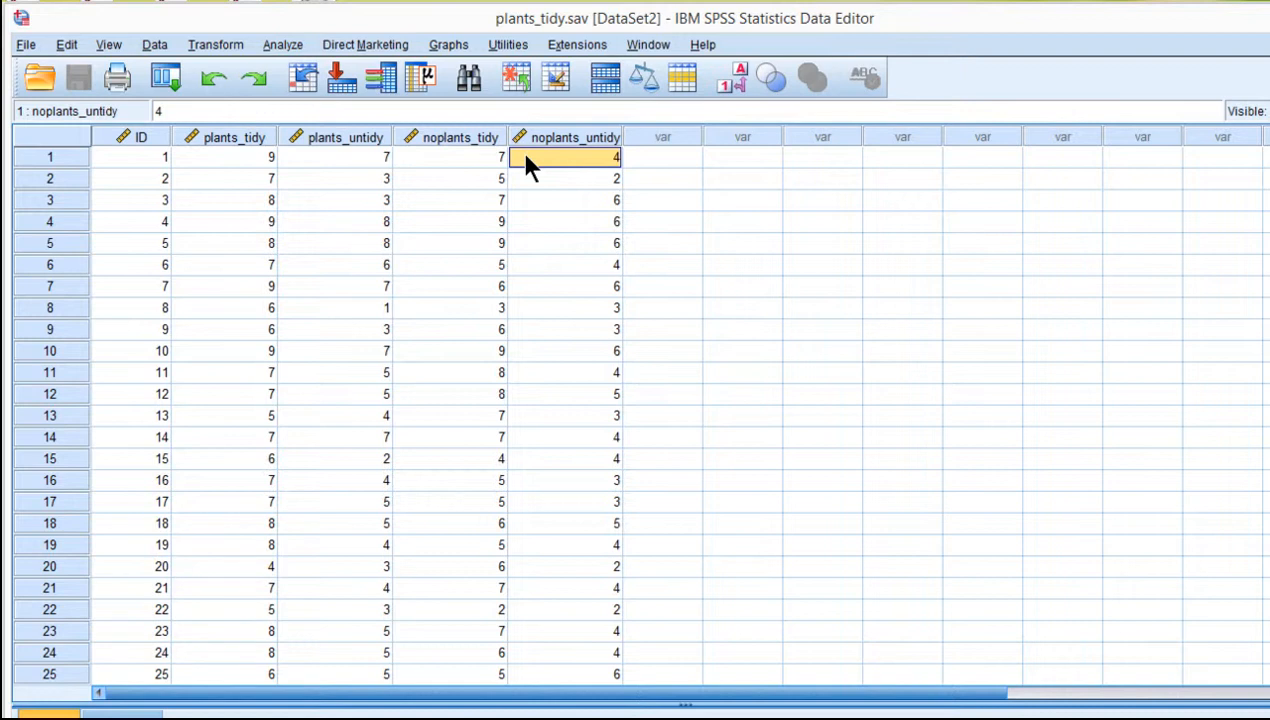
pyautogui.click(350, 160)
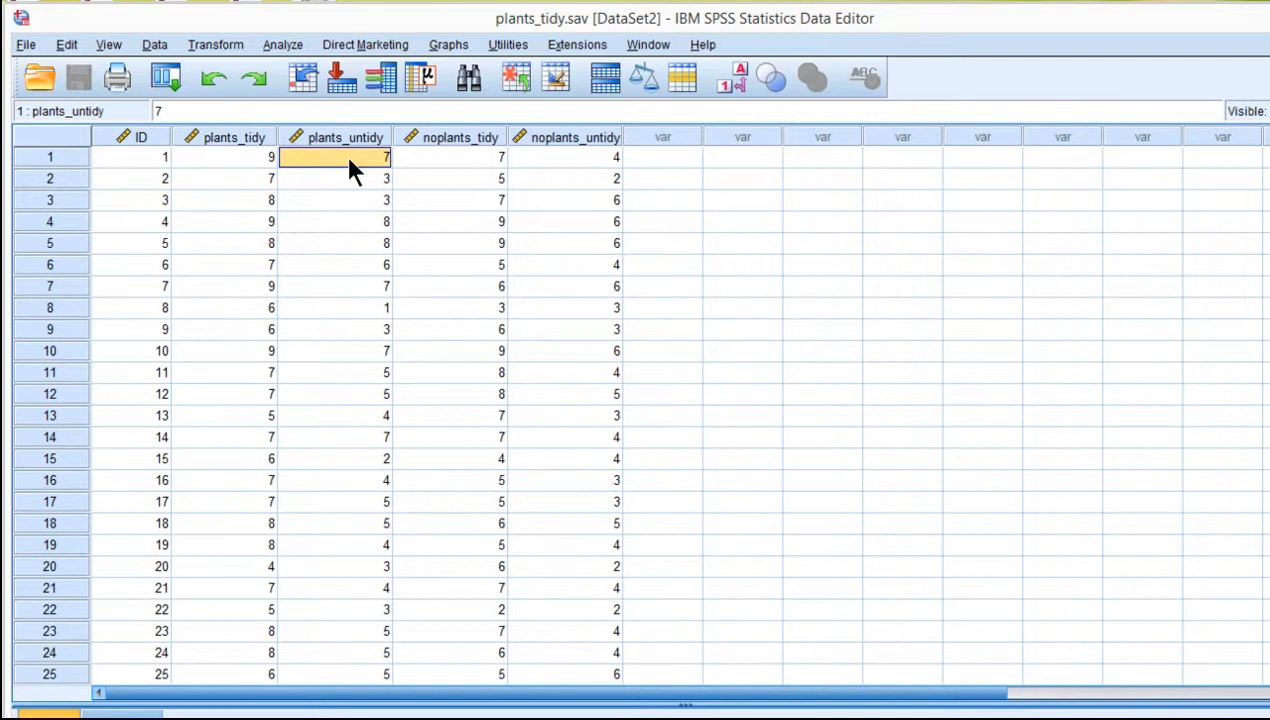
# - Set up a Descriptives analysis with plants_tidy, plants_untidy, noplants_tidy and noplants_untidy as its variables
pyautogui.click(273, 44)
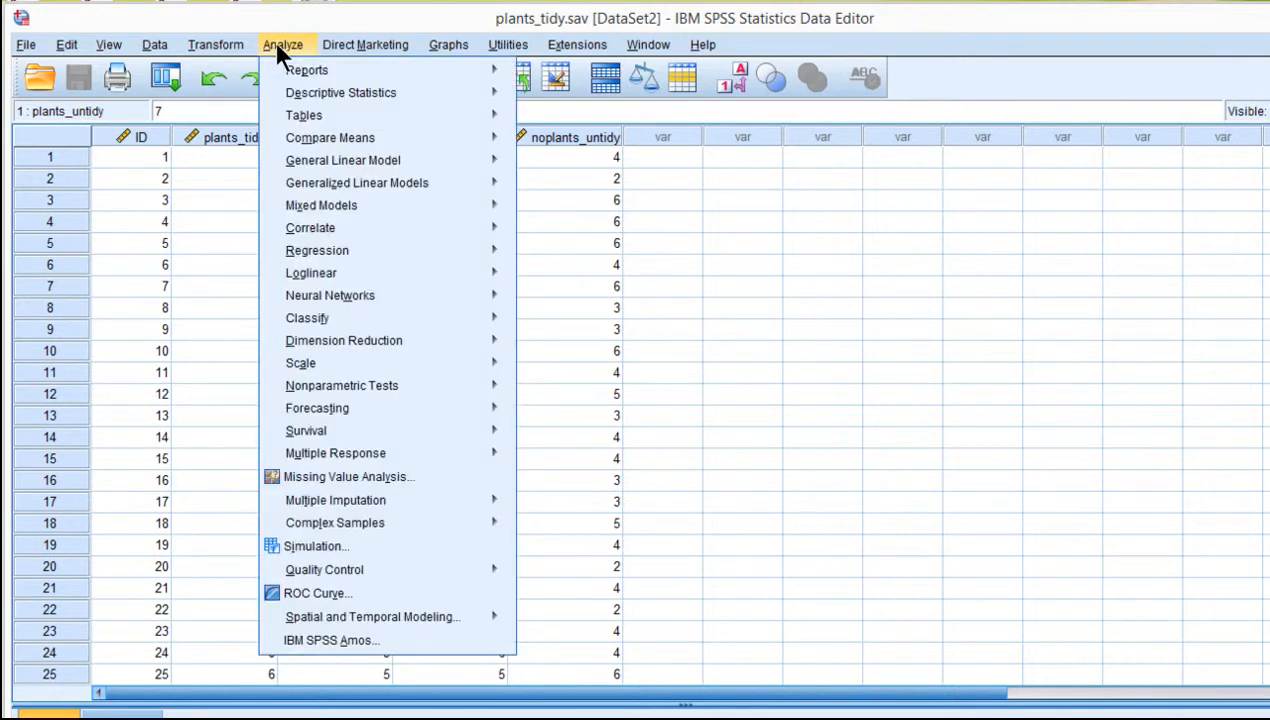
pyautogui.moveTo(318, 92)
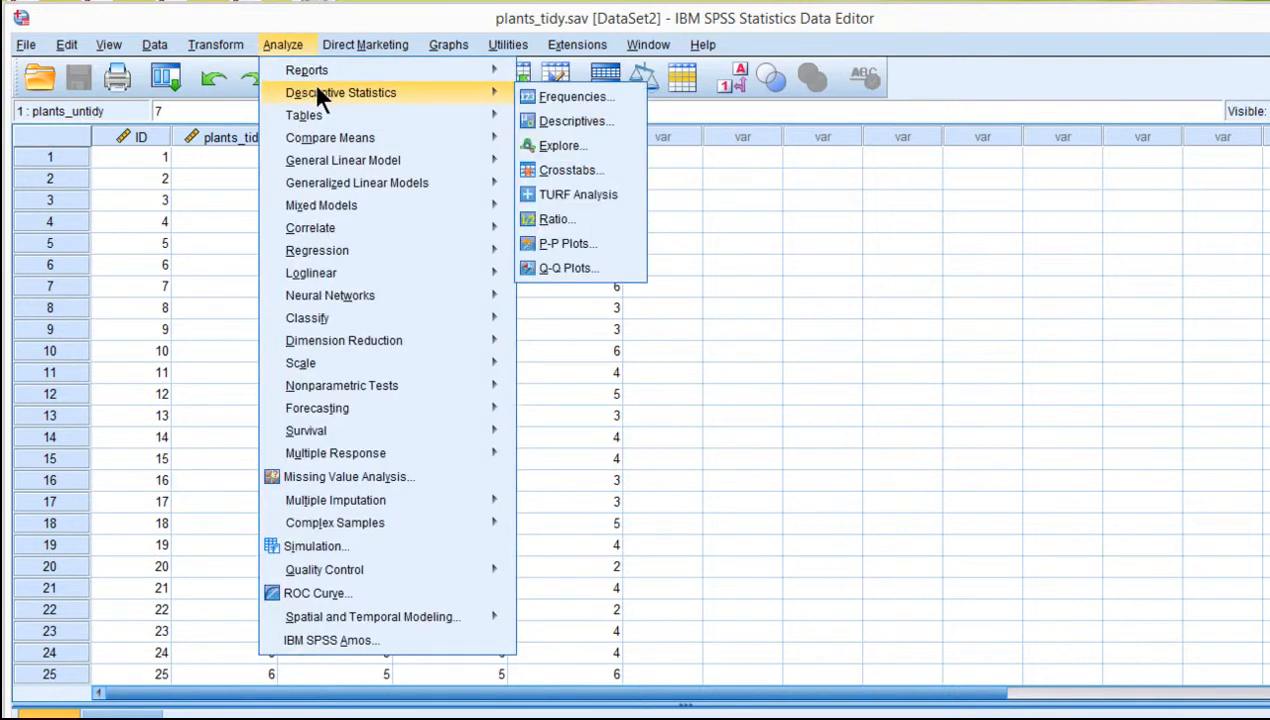
pyautogui.click(572, 120)
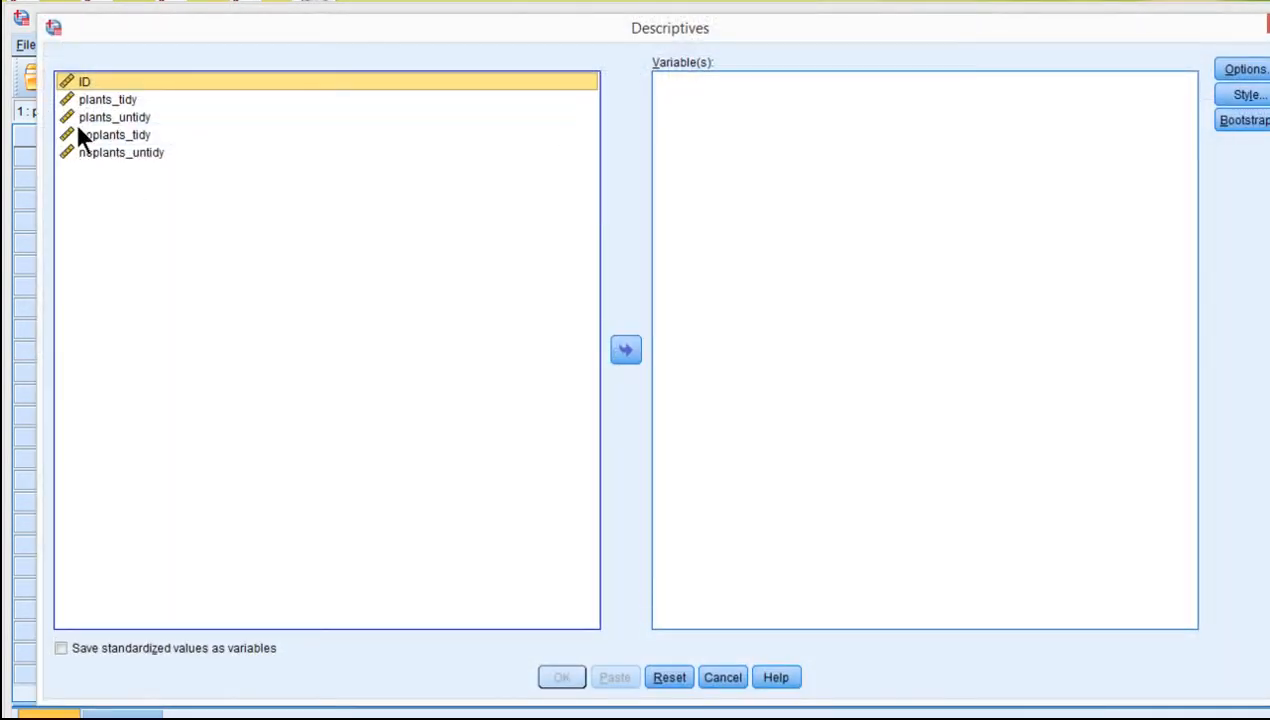
pyautogui.click(120, 99)
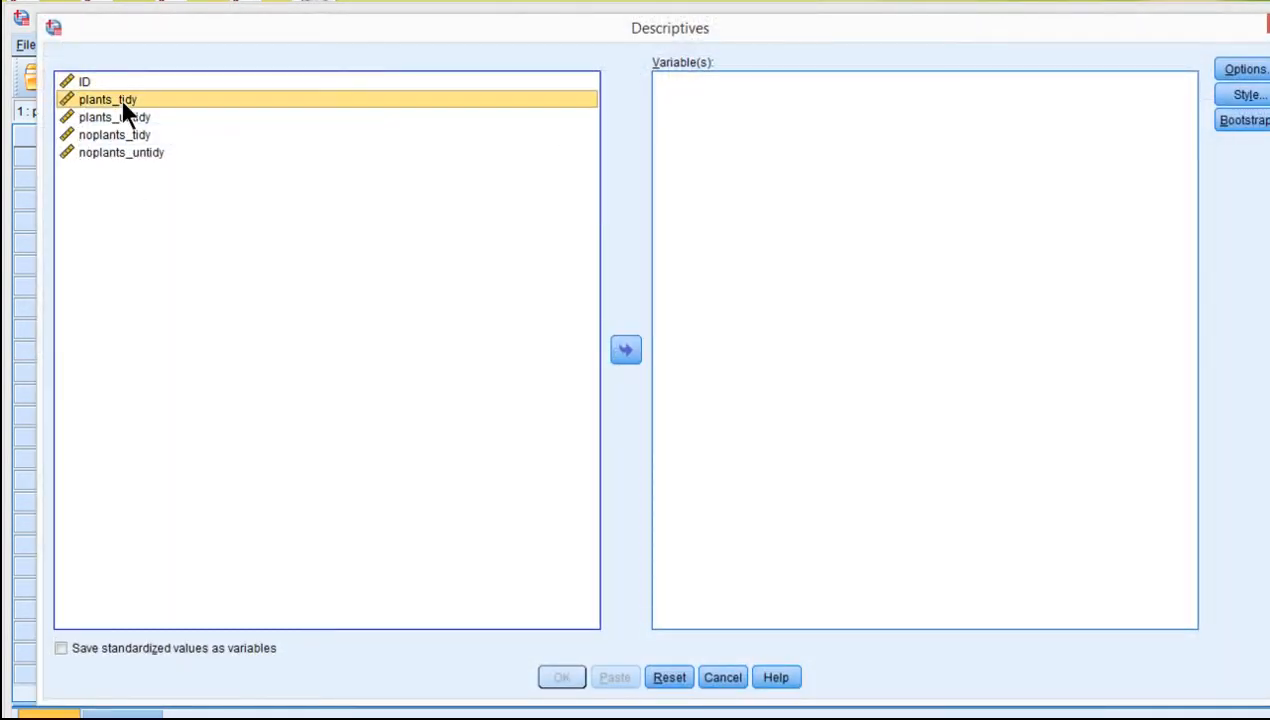
pyautogui.keyDown('shift'); pyautogui.click(132, 155); pyautogui.keyUp('shift')
pyautogui.click(622, 354)
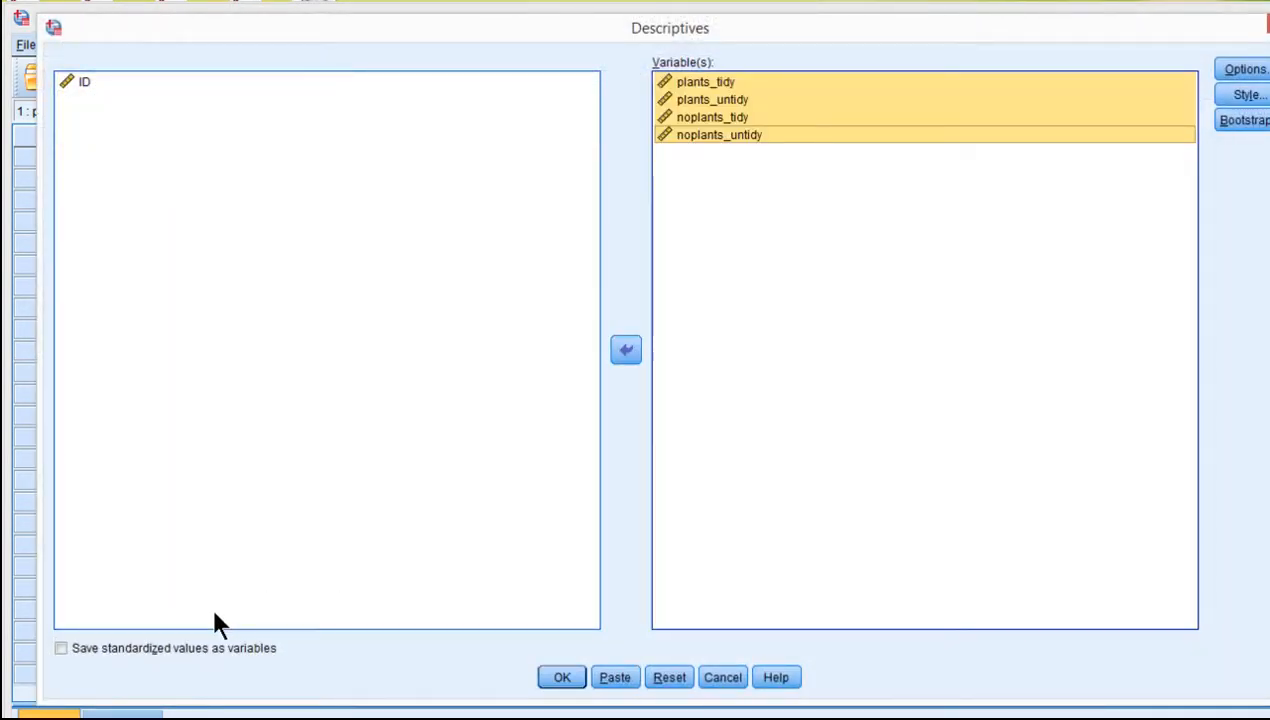
# - Run Descriptives with standardized values saved as variables and with the minimum and maximum statistics turned off
pyautogui.click(174, 650)
pyautogui.click(1225, 70)
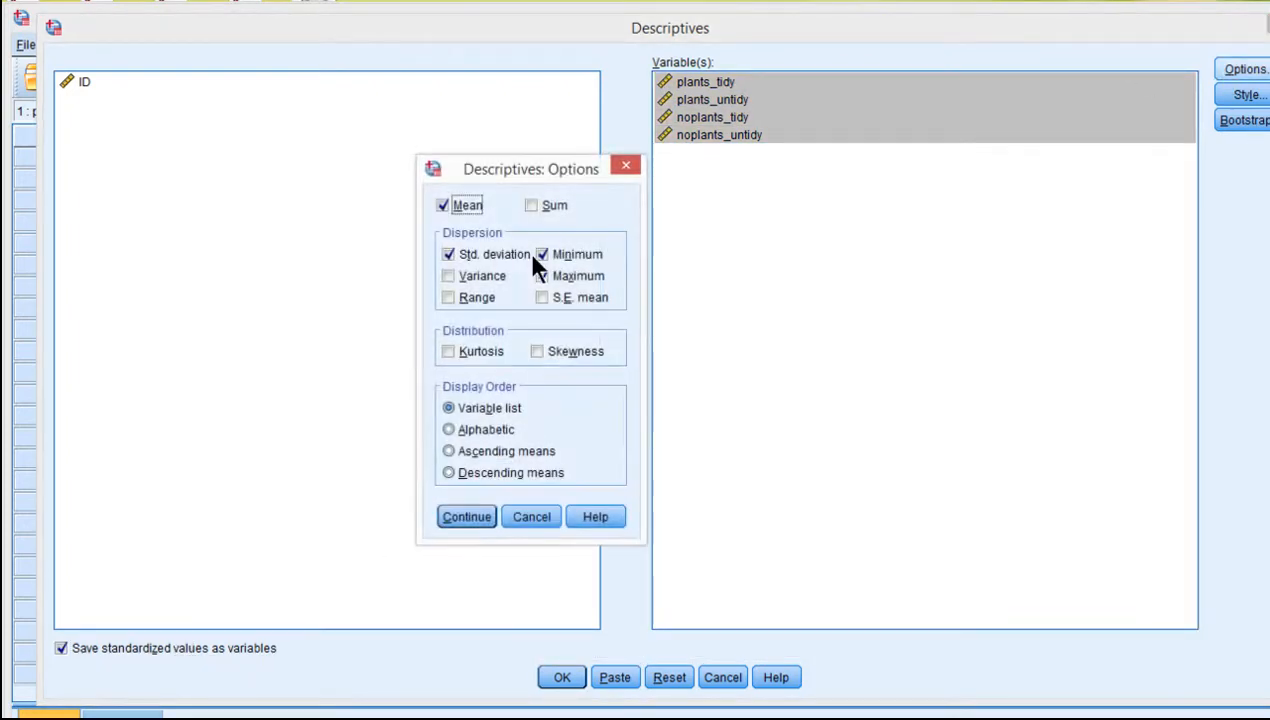
pyautogui.click(550, 254)
pyautogui.click(550, 276)
pyautogui.click(467, 517)
pyautogui.click(562, 677)
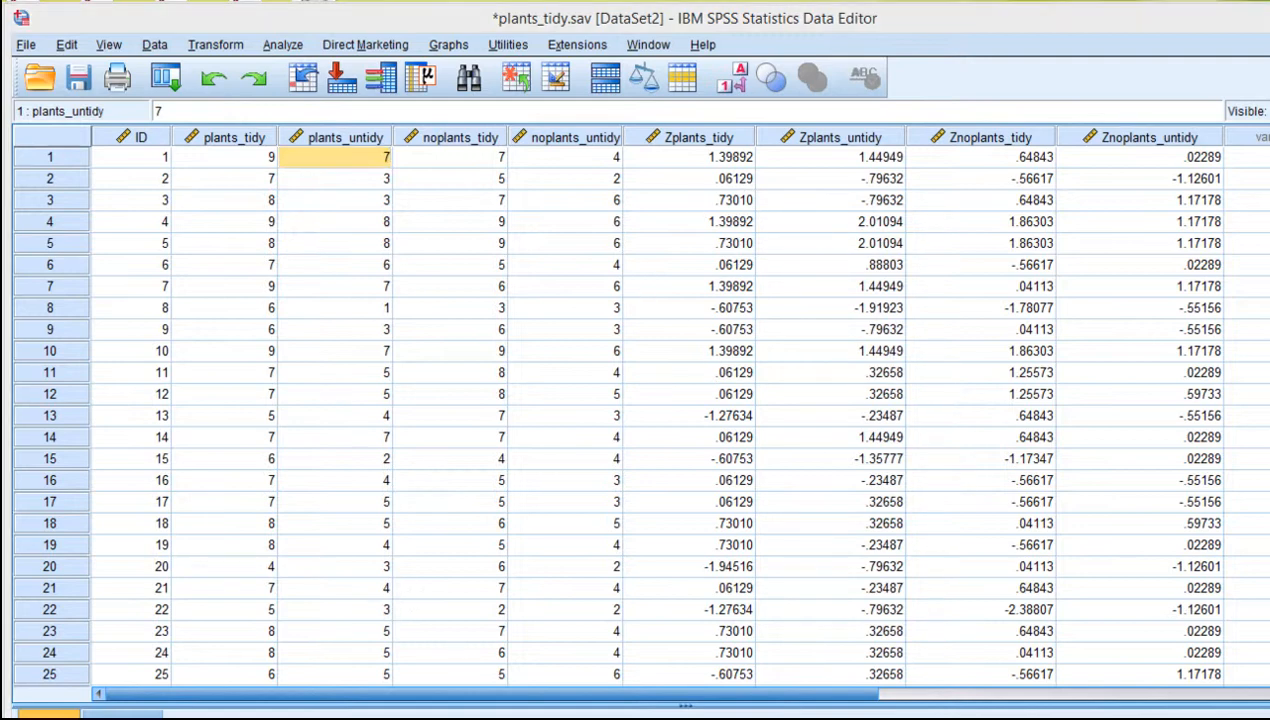
# - Switch to Calculator, compute the pooled adjusted standard deviation as the square root of .973, and minimize it
pyautogui.hotkey('alt', 'Tab')
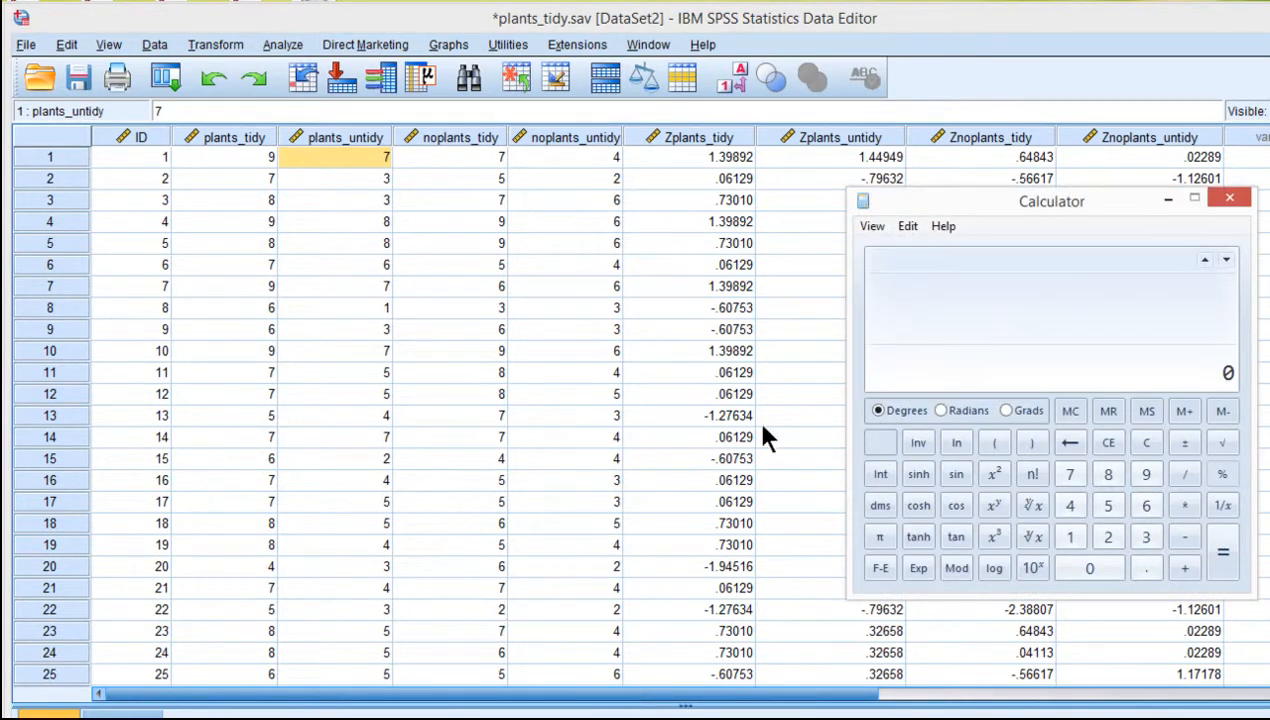
pyautogui.write('.973')
pyautogui.click(1223, 443)
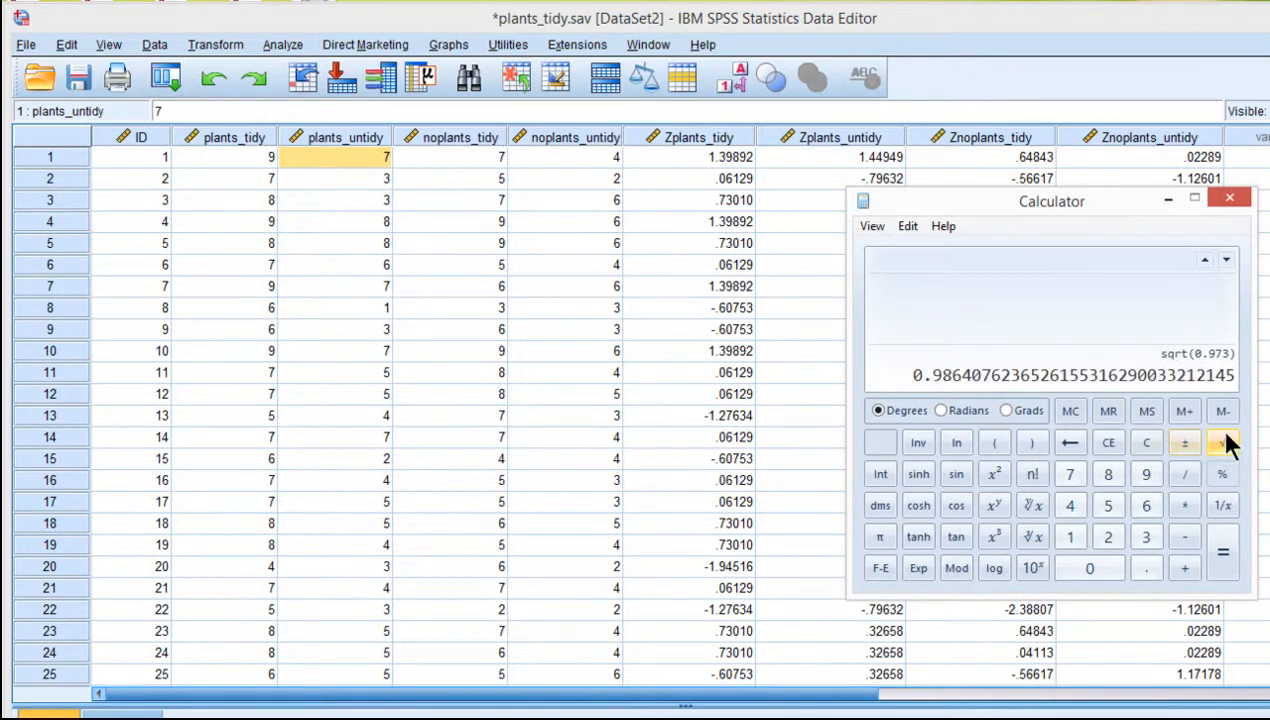
pyautogui.click(1168, 201)
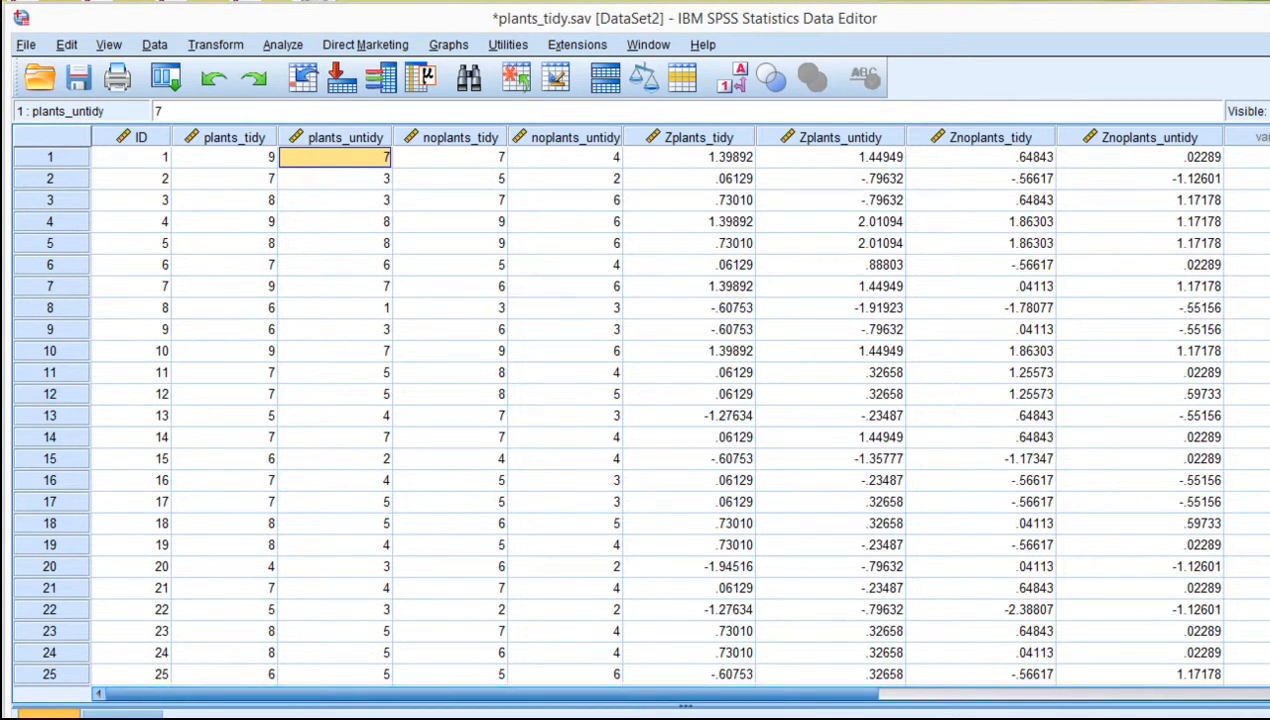
# - Review the new Descriptive Statistics table's condition means in the output together with the calculated square root
pyautogui.hotkey('alt', 'Tab')
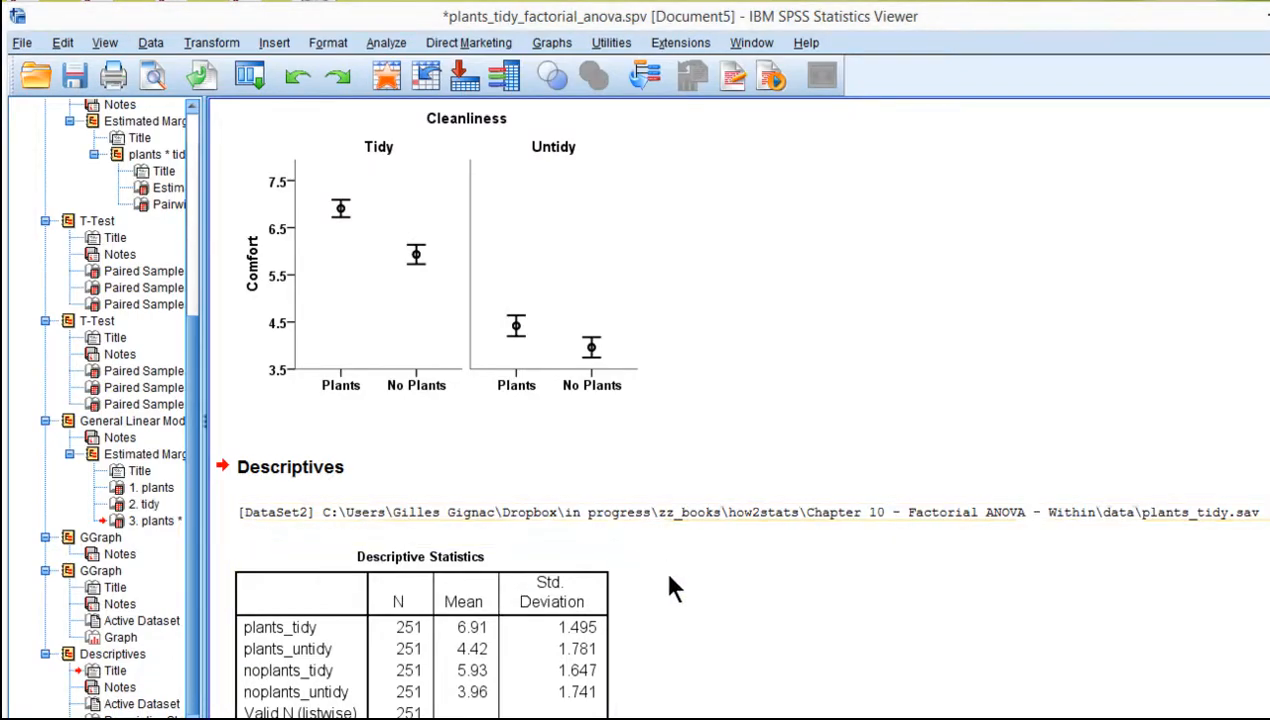
pyautogui.scroll(-1, 668, 576)
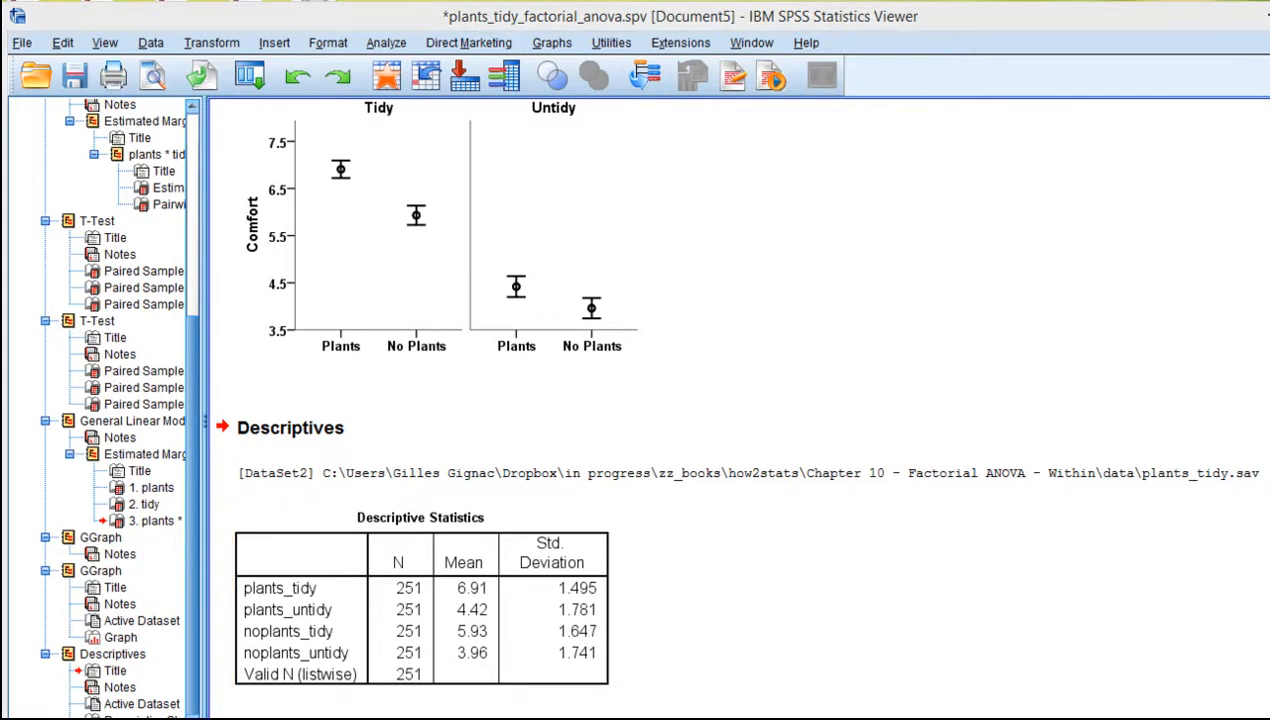
pyautogui.hotkey('alt', 'Tab')
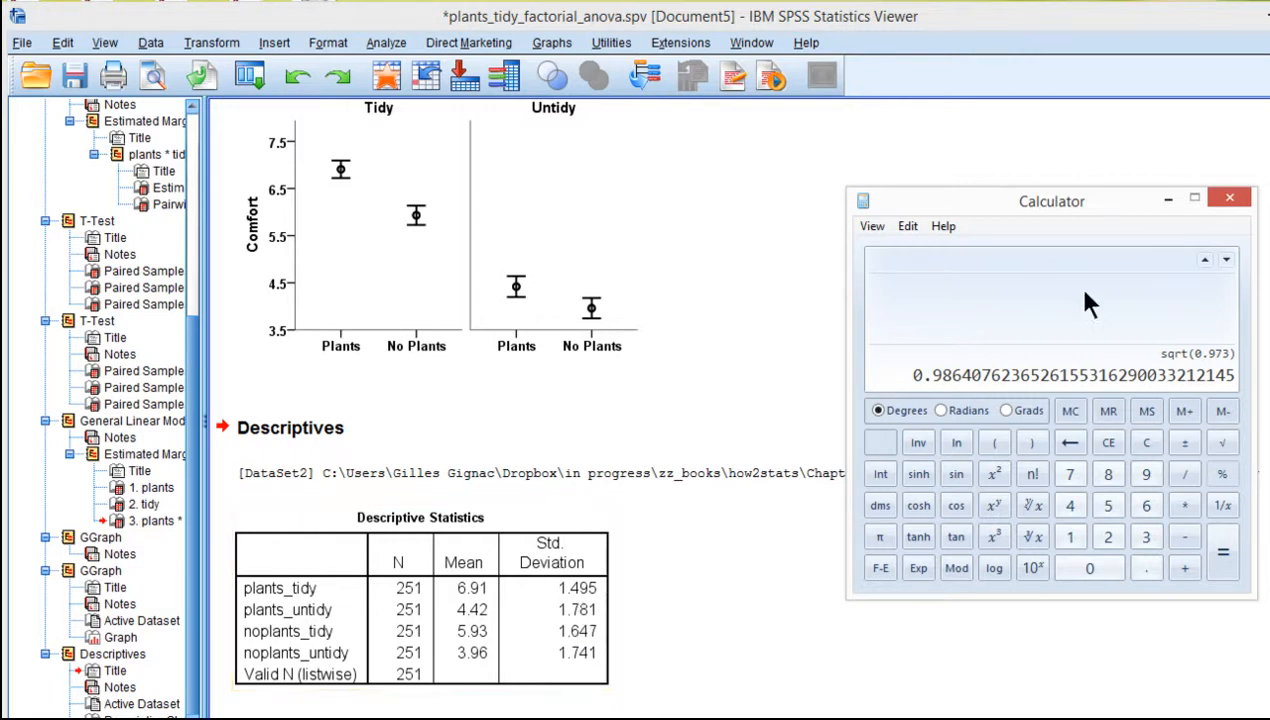
pyautogui.click(1168, 199)
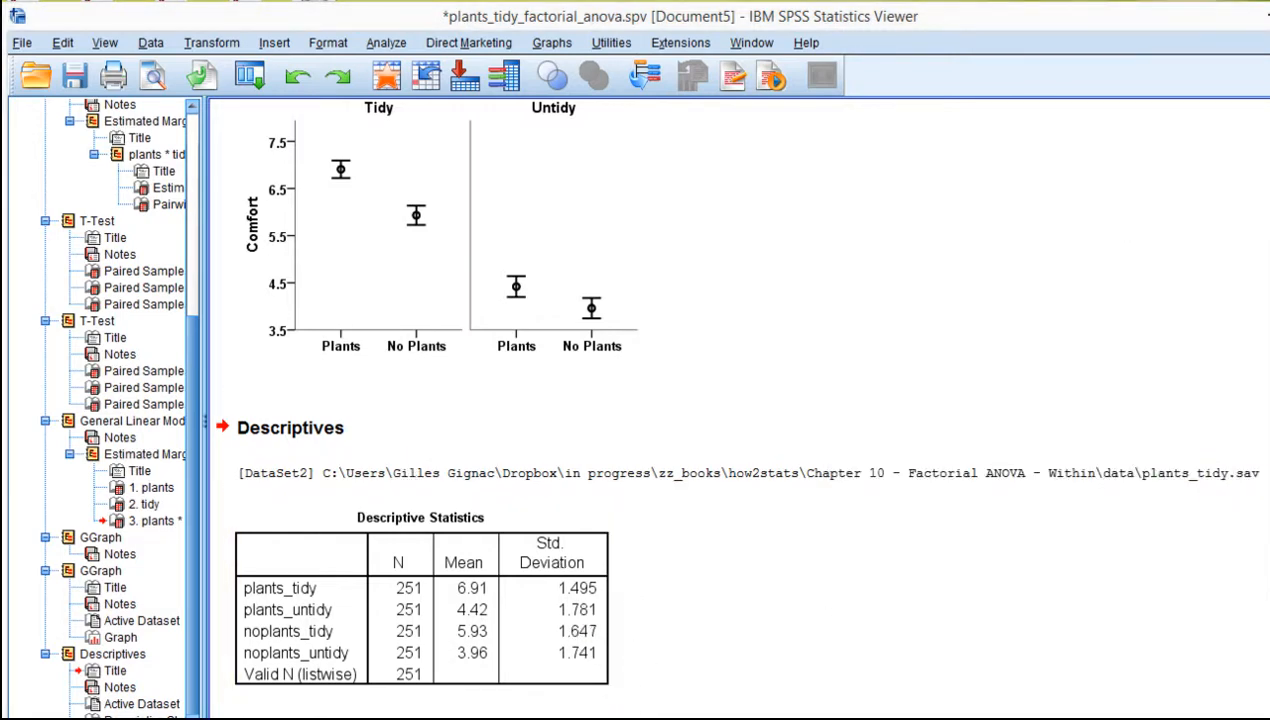
# - Start a Compute Variable transformation in the data file and name the target variable plants_tidy_adj
pyautogui.hotkey('alt', 'Tab')
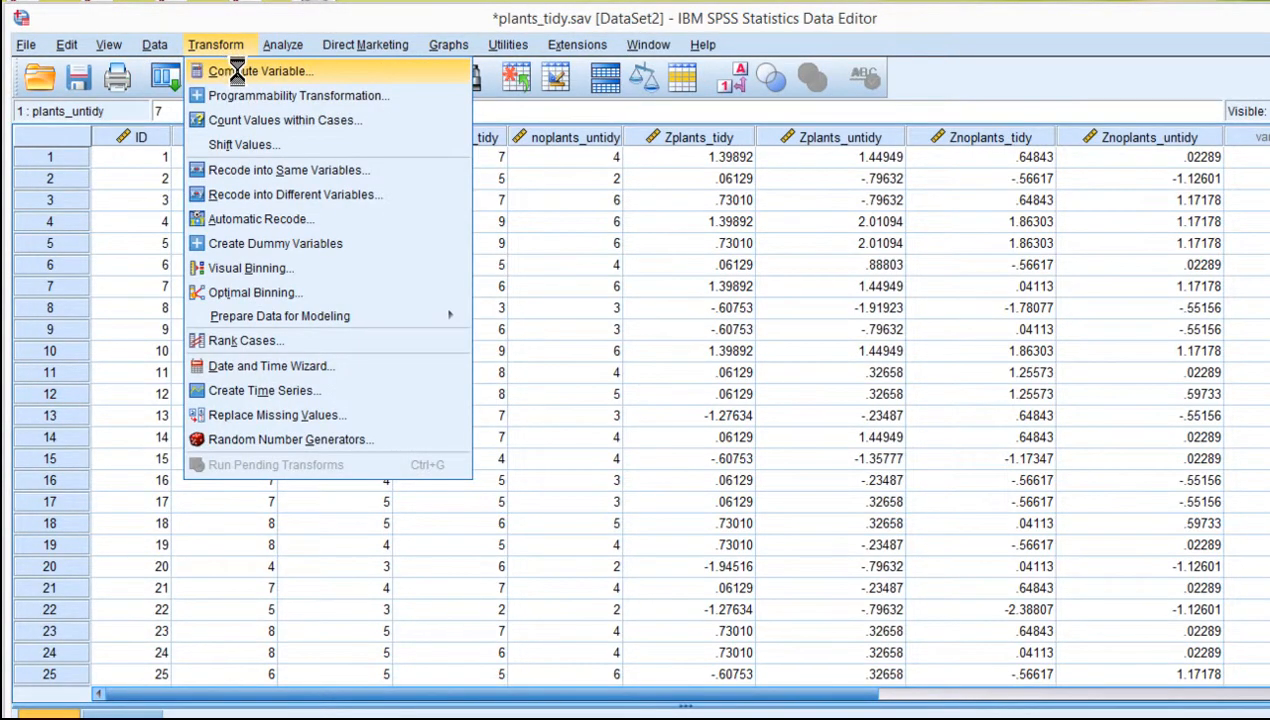
pyautogui.click(235, 72)
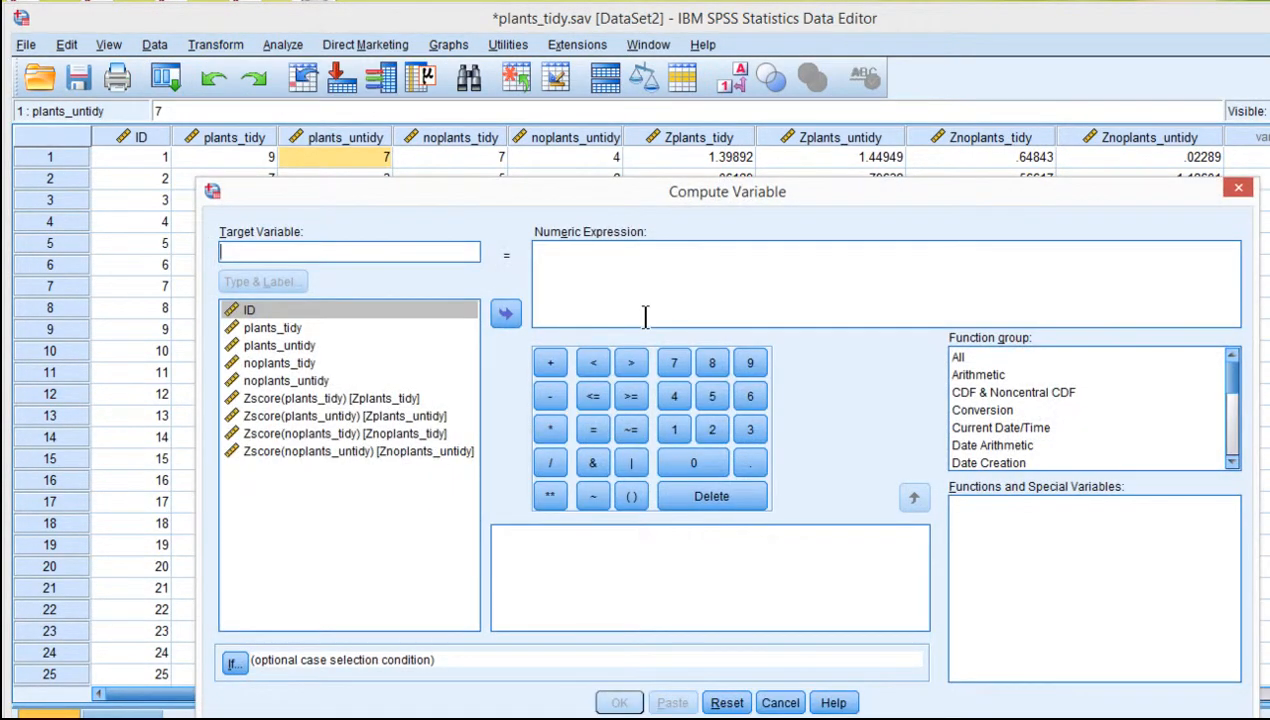
pyautogui.write('pal')
pyautogui.press('BackSpace')
pyautogui.press('BackSpace')
pyautogui.write('lants')
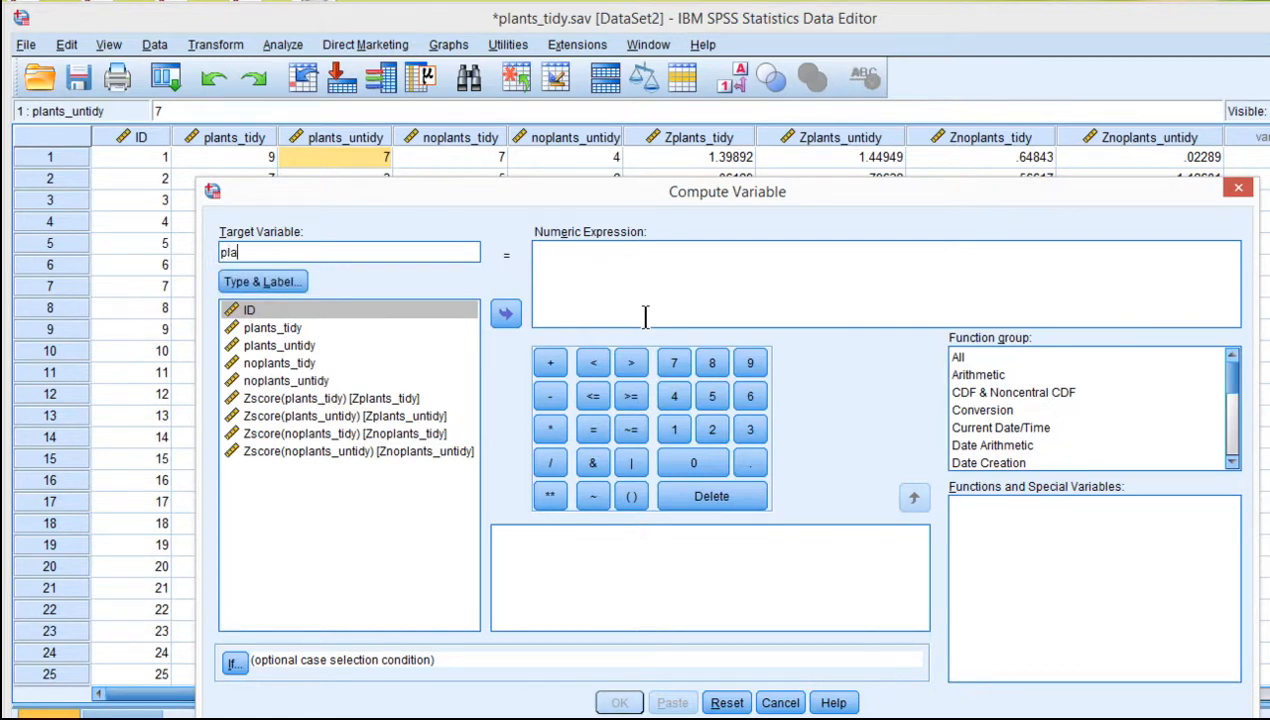
pyautogui.write('_tidy_adj')
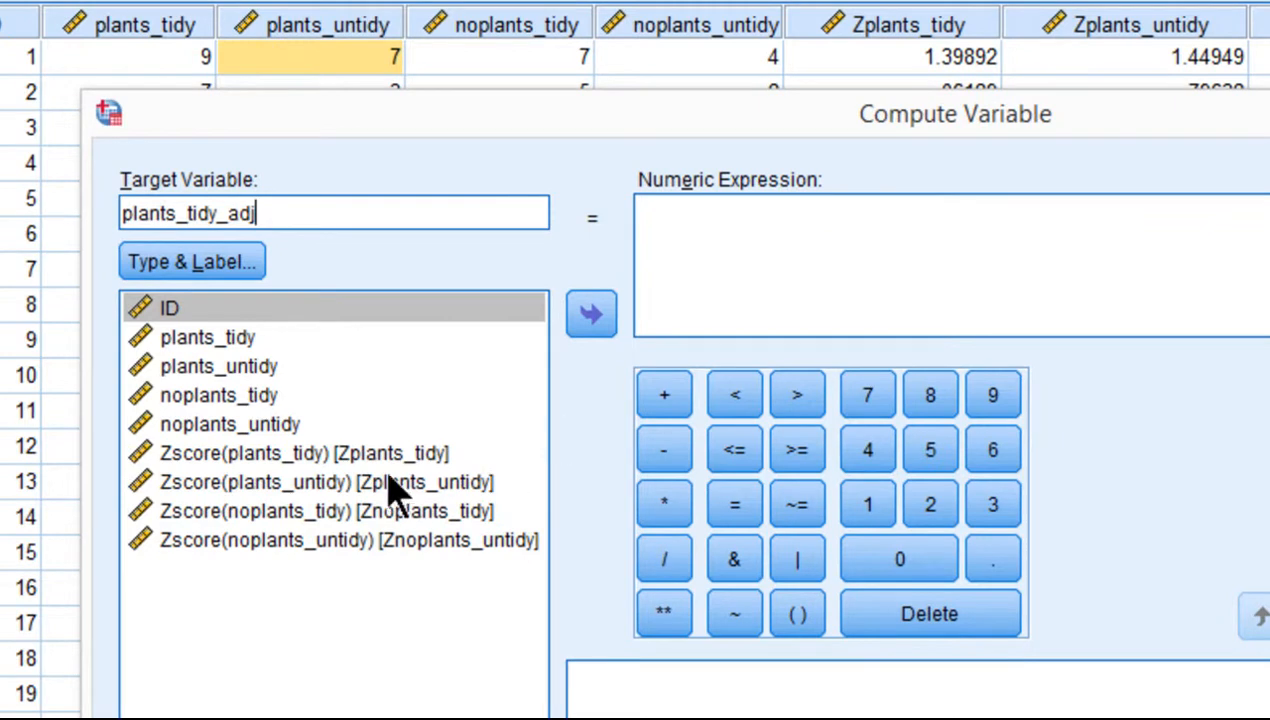
# - Enter the numeric expression 6.91+(Zplants_tidy*.986) for plants_tidy_adj and run the computation
pyautogui.click(645, 262)
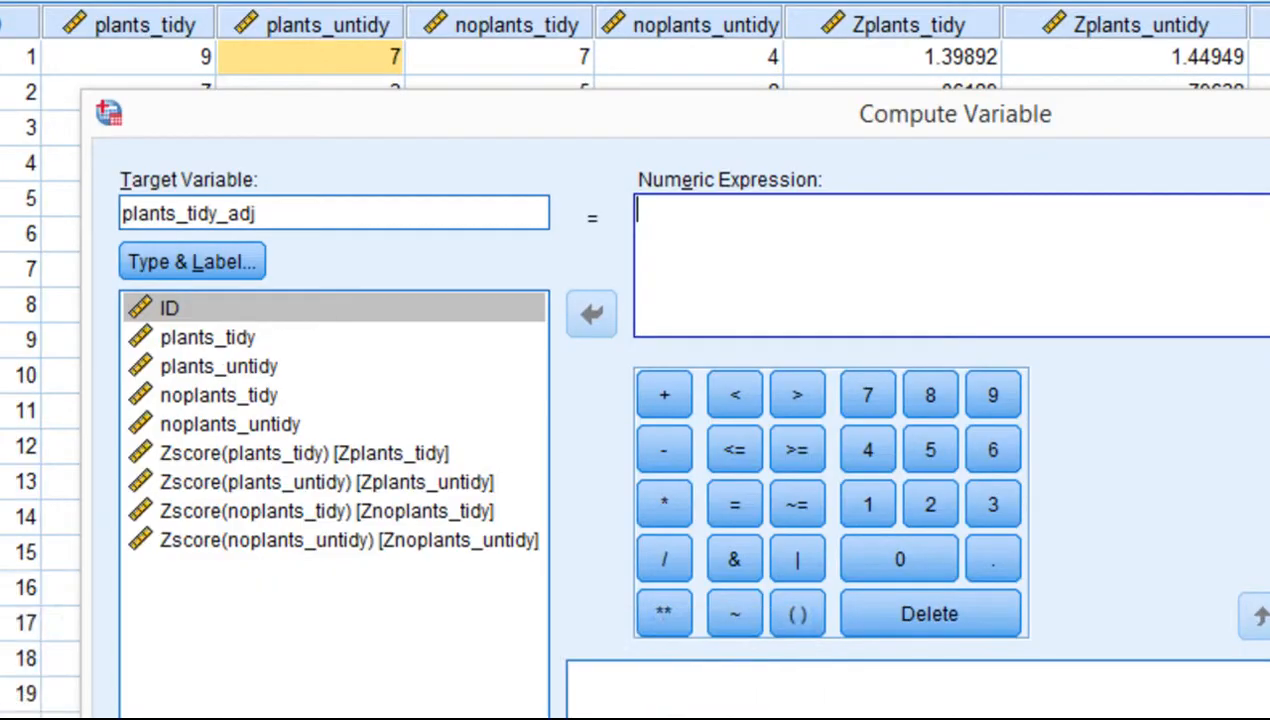
pyautogui.write('6.91+(')
pyautogui.doubleClick(266, 455)
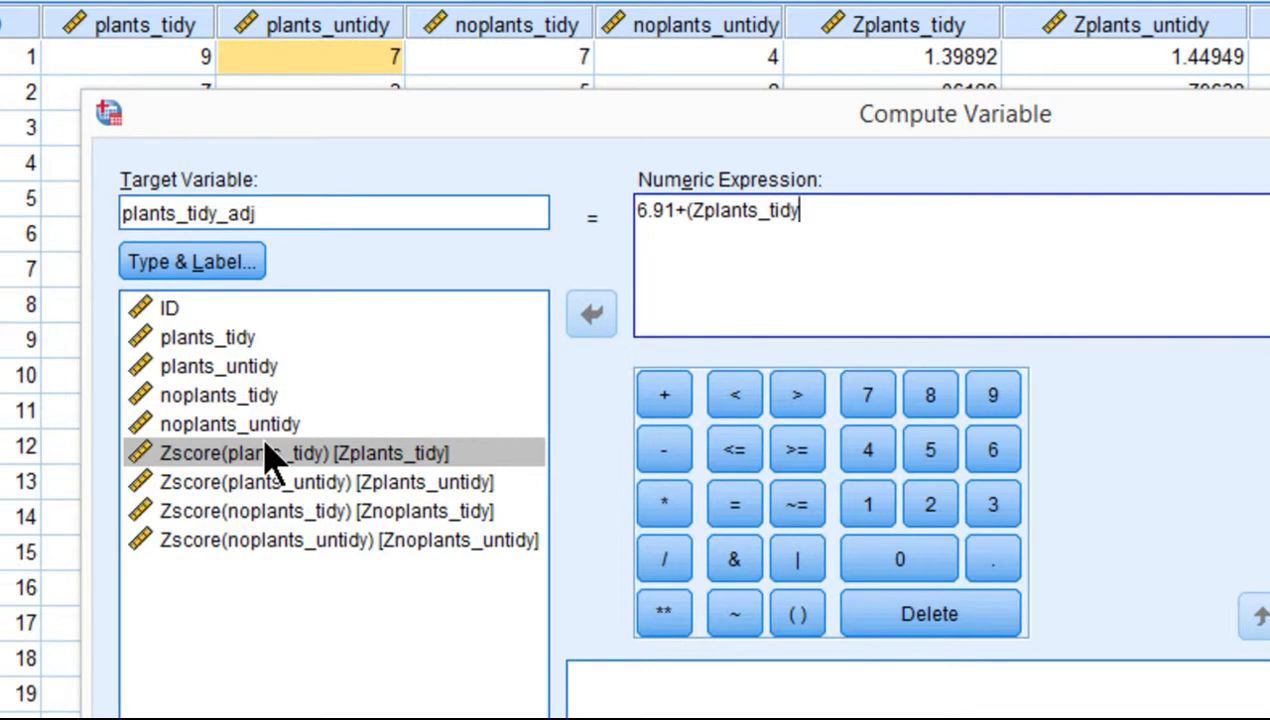
pyautogui.write('*')
pyautogui.hotkey('alt', 'Tab')
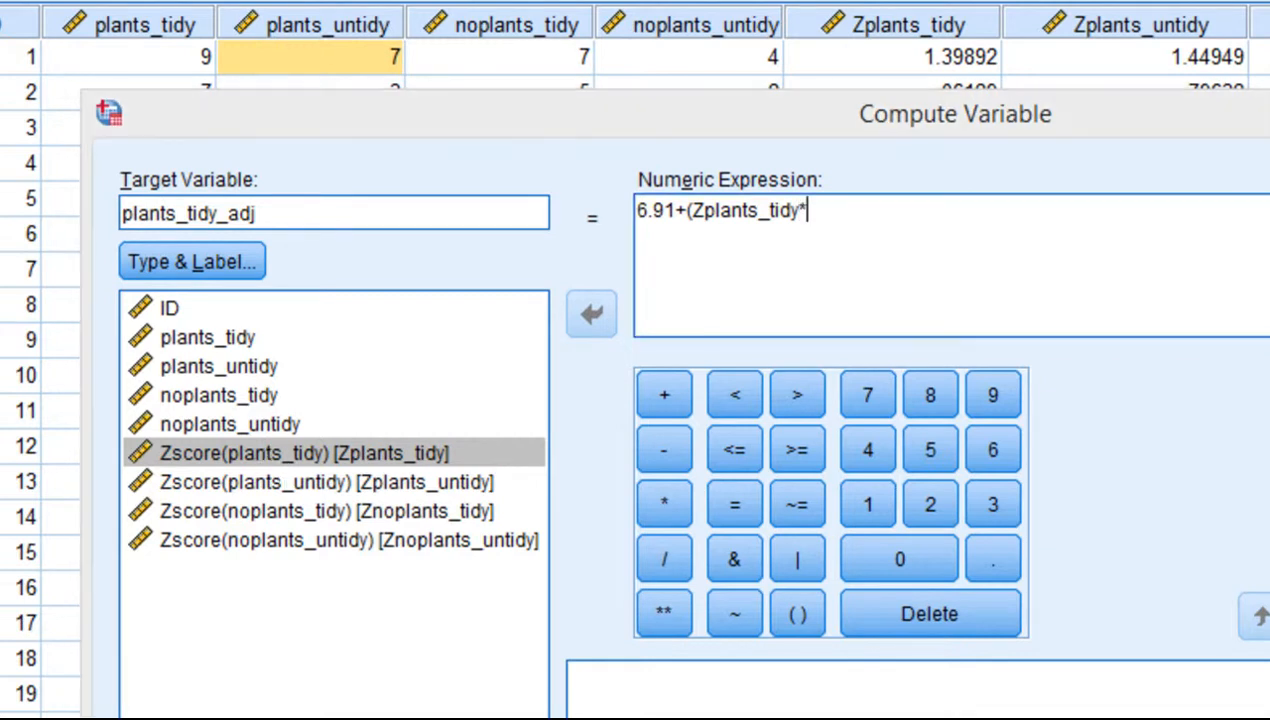
pyautogui.hotkey('alt', 'Tab')
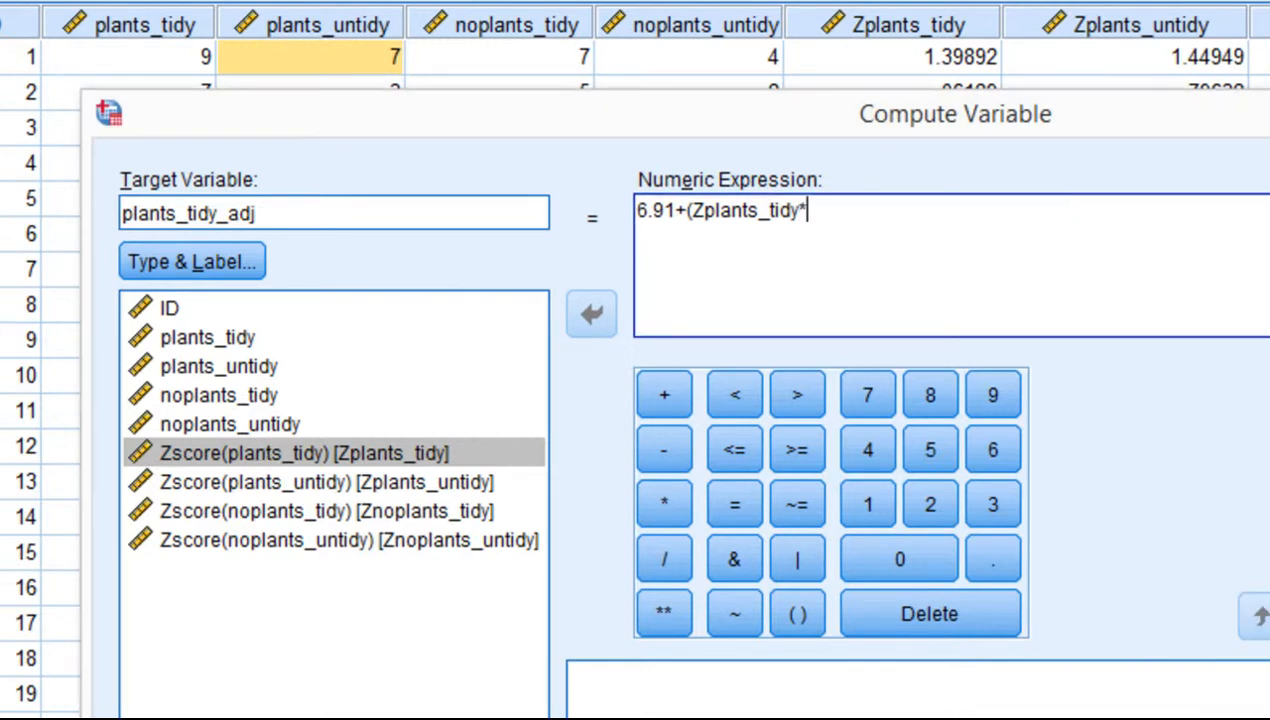
pyautogui.write('.986)')
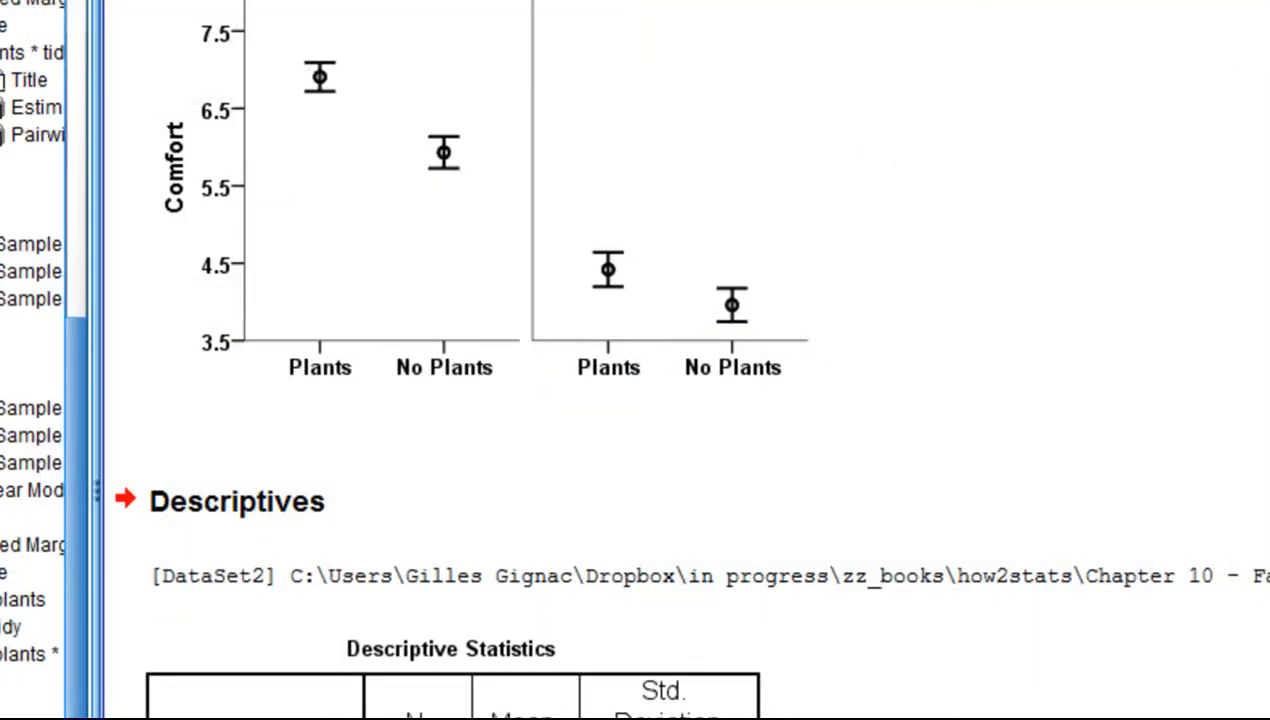
# - Start another Compute Variable transformation and change the target variable name to plants_untidy_adj
pyautogui.hotkey('alt', 't')
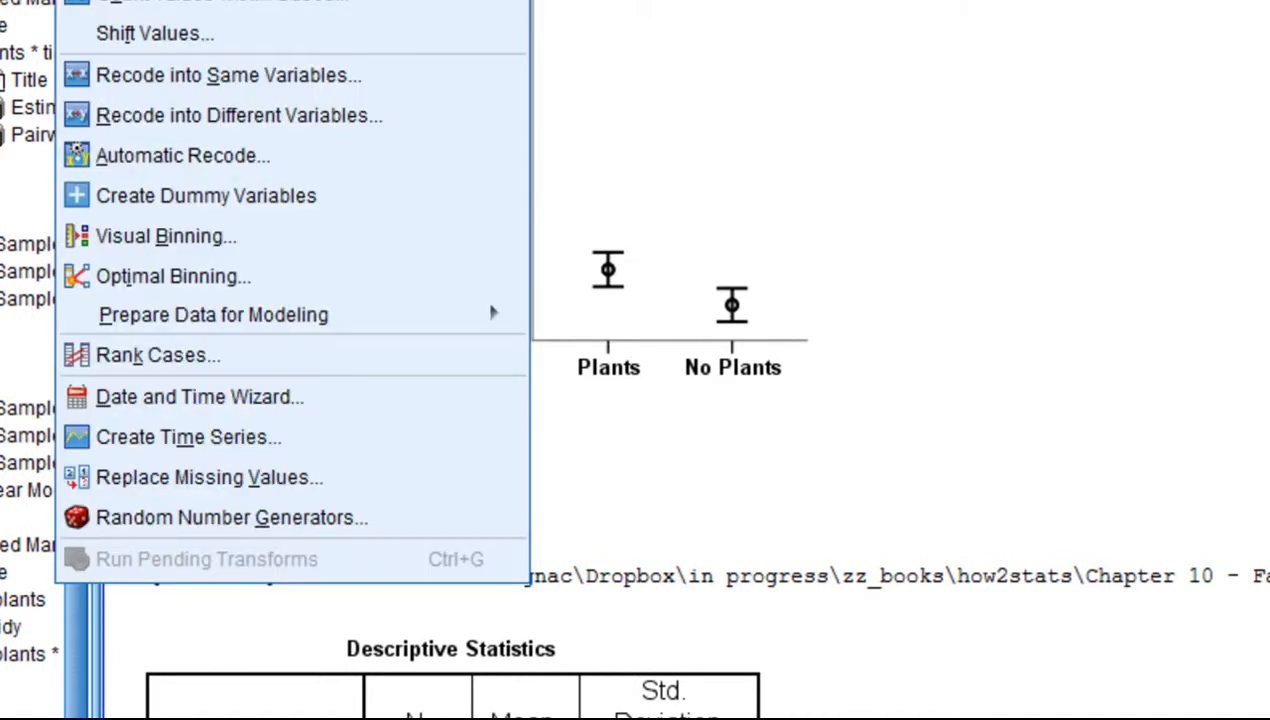
pyautogui.click(156, 2)
pyautogui.press('Left')
pyautogui.press('Right')
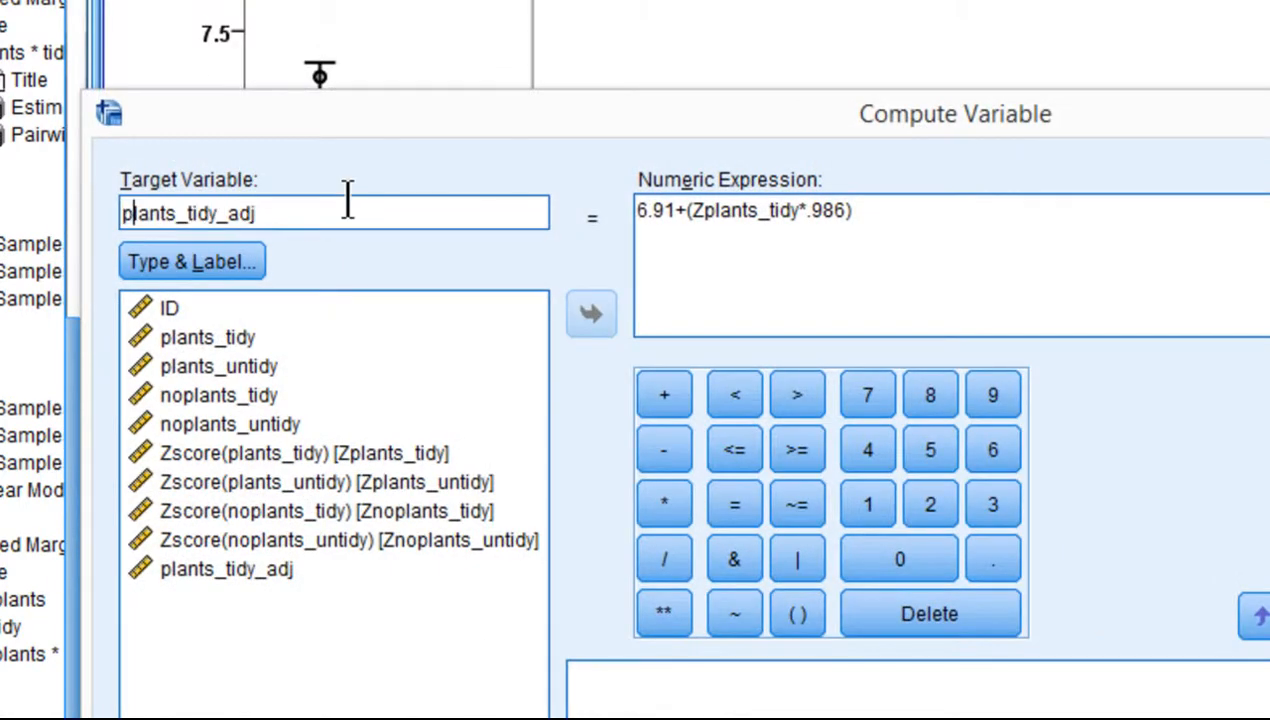
pyautogui.press('Right')
pyautogui.press('Right')
pyautogui.press('Right')
pyautogui.press('Right')
pyautogui.press('Right')
pyautogui.press('Right')
pyautogui.press('Right')
pyautogui.press('Left')
pyautogui.write('un')
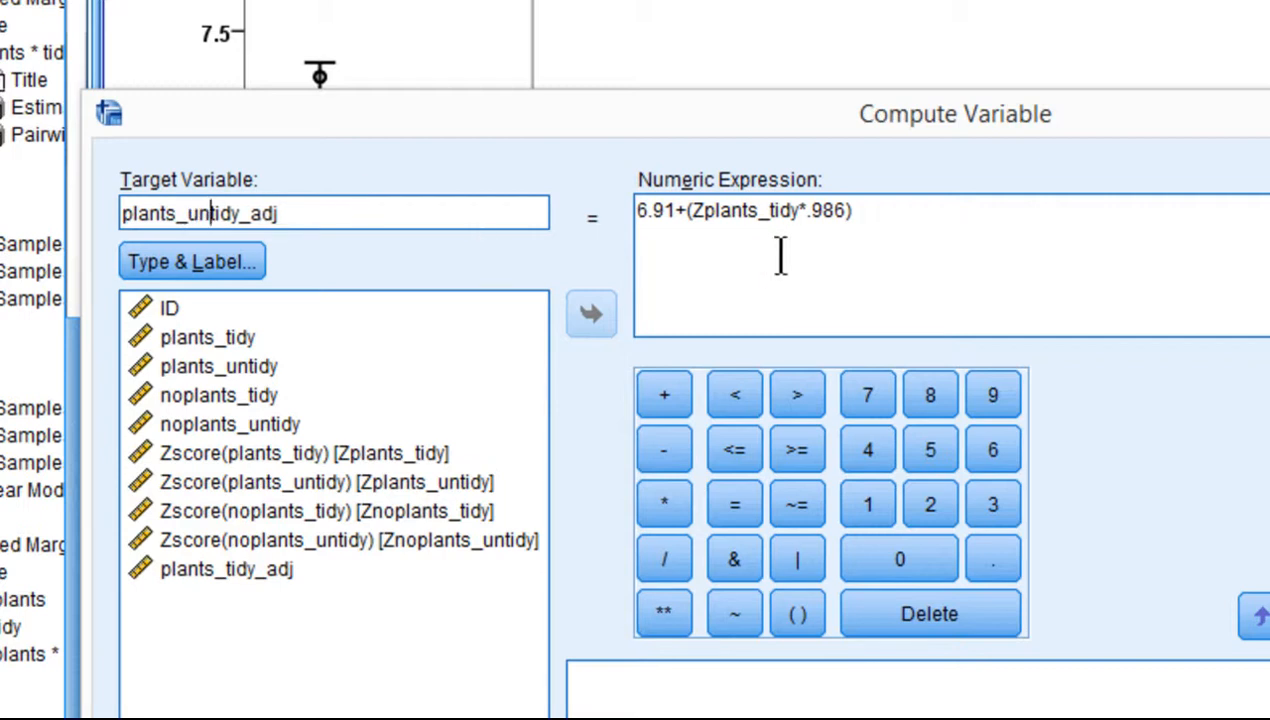
# - Move the dialog clear of the Descriptive Statistics table and set the mean in the plants_untidy_adj expression to 4.42
pyautogui.click(669, 215)
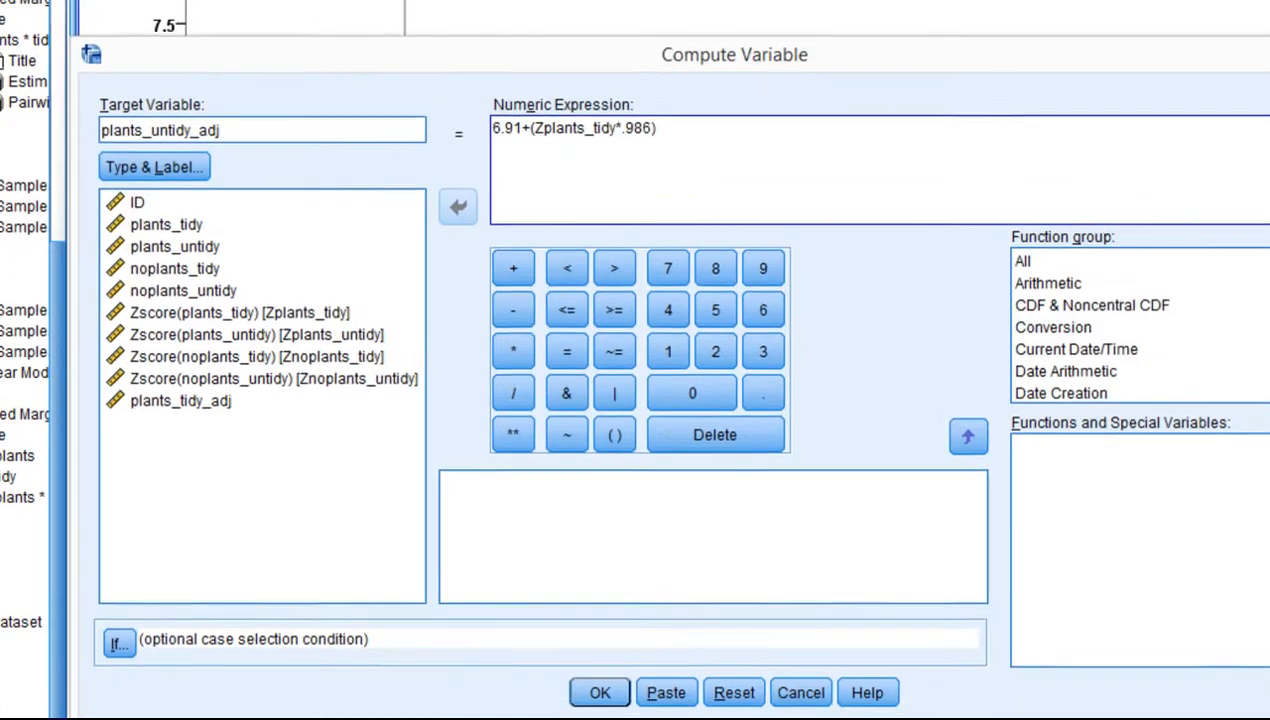
pyautogui.moveTo(735, 55); pyautogui.dragTo(653, 0)
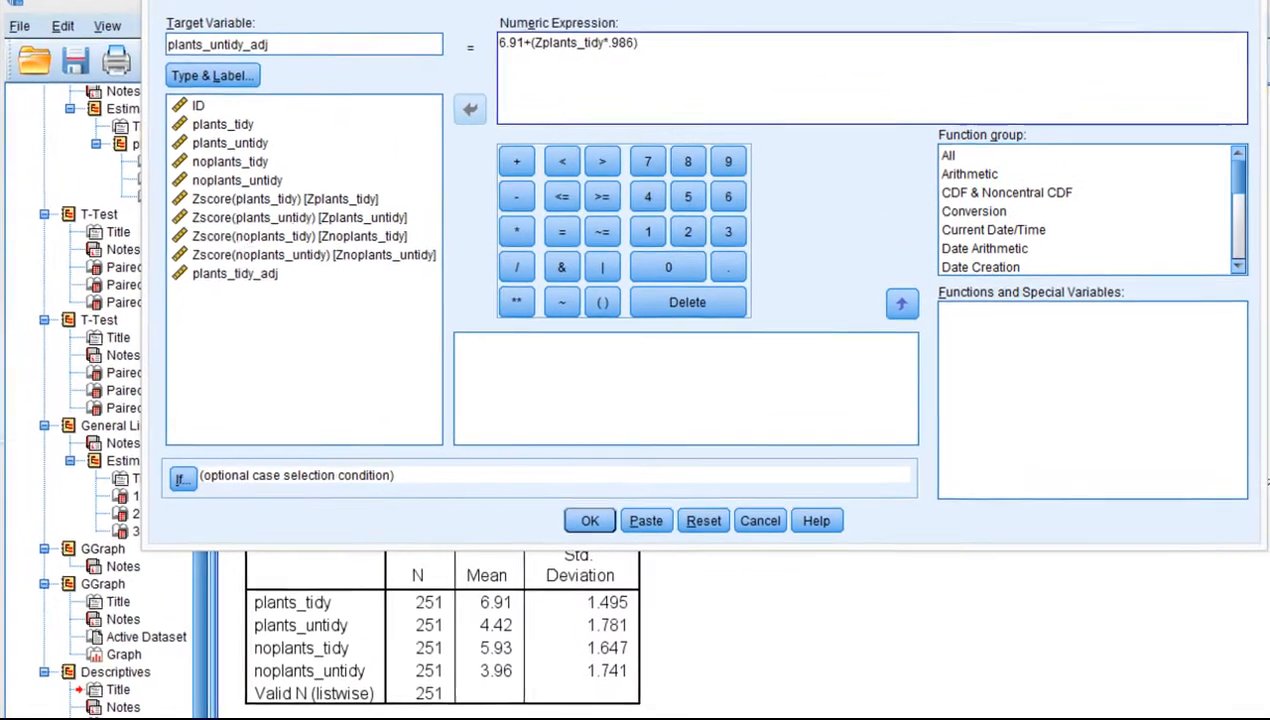
pyautogui.moveTo(526, 45); pyautogui.dragTo(500, 45)
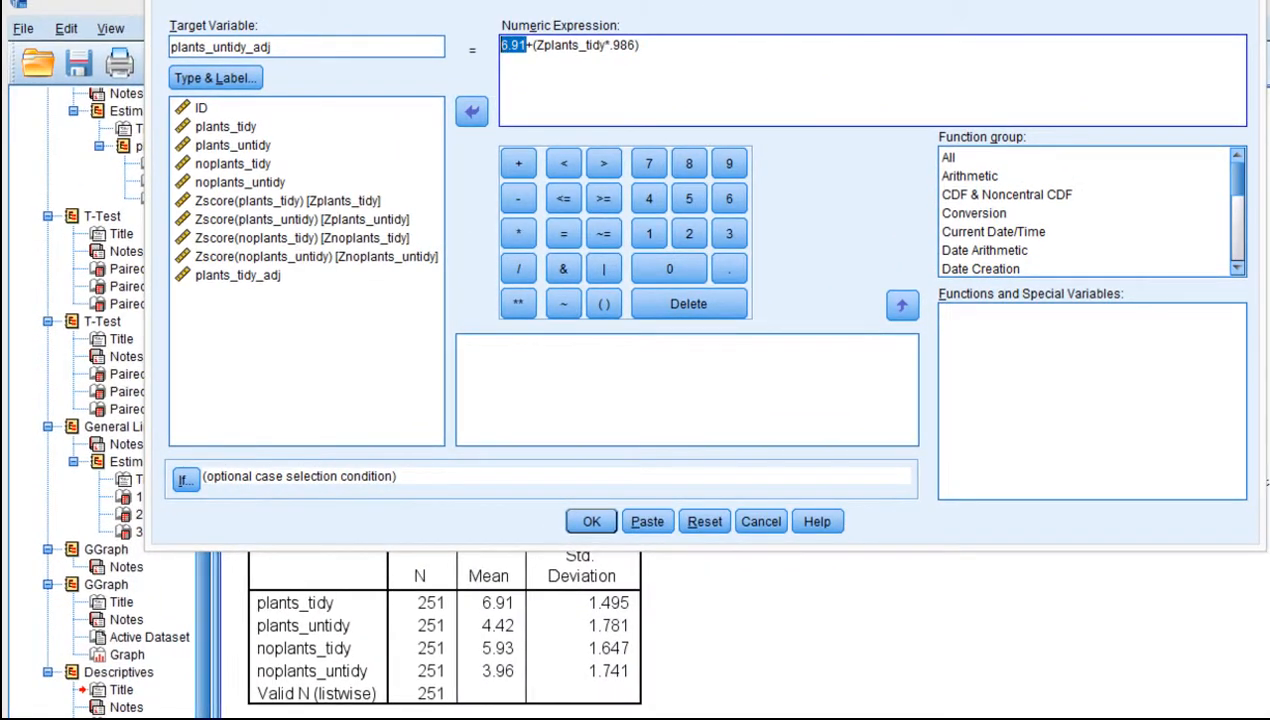
pyautogui.press('BackSpace')
pyautogui.write('4.4')
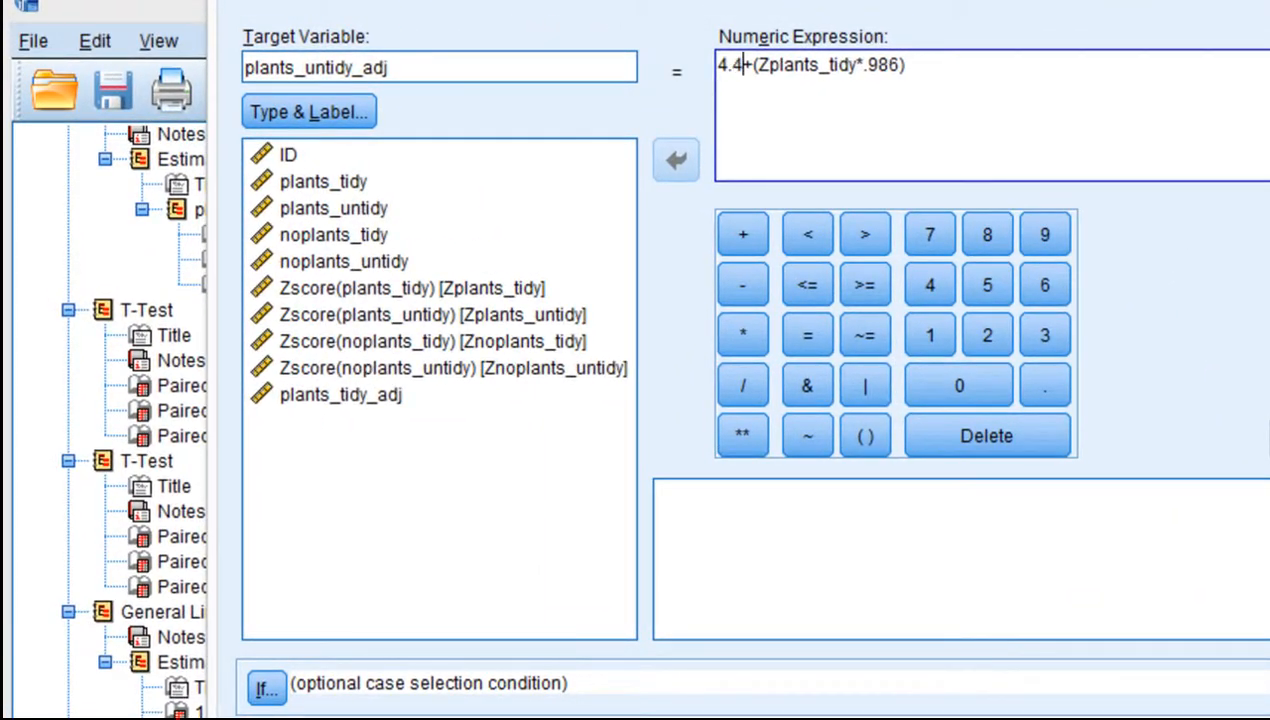
pyautogui.write('2')
# - Replace the standardized variable in the plants_untidy_adj expression with Zplants_untidy and run the computation
pyautogui.press('Right')
pyautogui.press('Right')
pyautogui.press('Right')
pyautogui.press('Right')
pyautogui.press('Right')
pyautogui.press('Right')
pyautogui.press('Right')
pyautogui.press('Right')
pyautogui.press('Right')
pyautogui.press('Right')
pyautogui.press('Right')
pyautogui.press('Right')
pyautogui.press('Right')
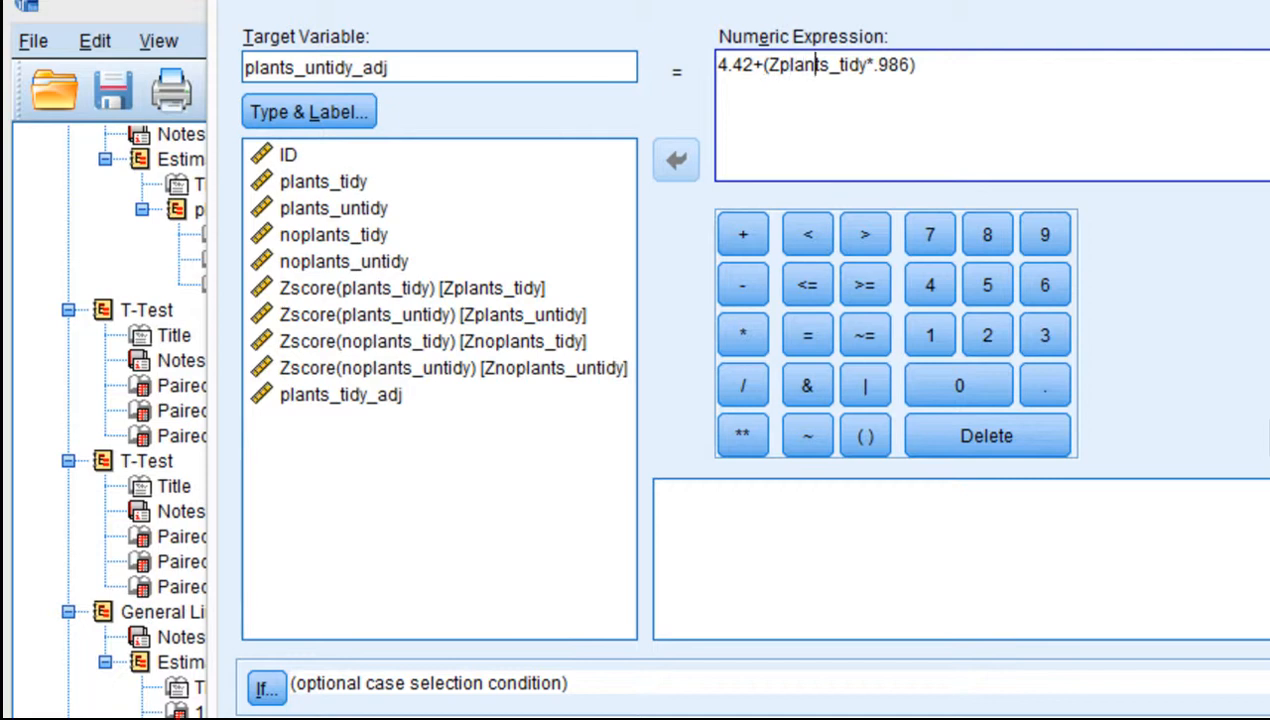
pyautogui.press('BackSpace')
pyautogui.press('BackSpace')
pyautogui.press('BackSpace')
pyautogui.press('BackSpace')
pyautogui.press('BackSpace')
pyautogui.press('BackSpace')
pyautogui.press('BackSpace')
pyautogui.press('BackSpace')
pyautogui.press('BackSpace')
pyautogui.press('BackSpace')
pyautogui.press('BackSpace')
pyautogui.press('BackSpace')
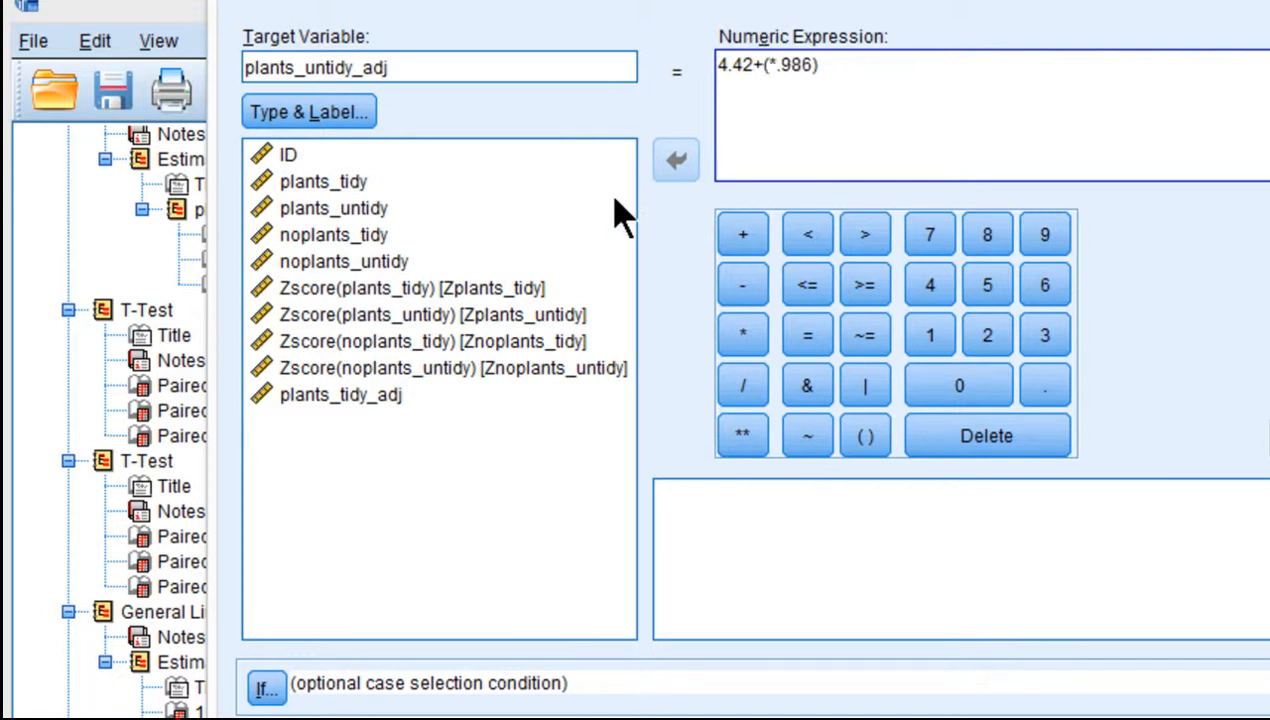
pyautogui.doubleClick(500, 316)
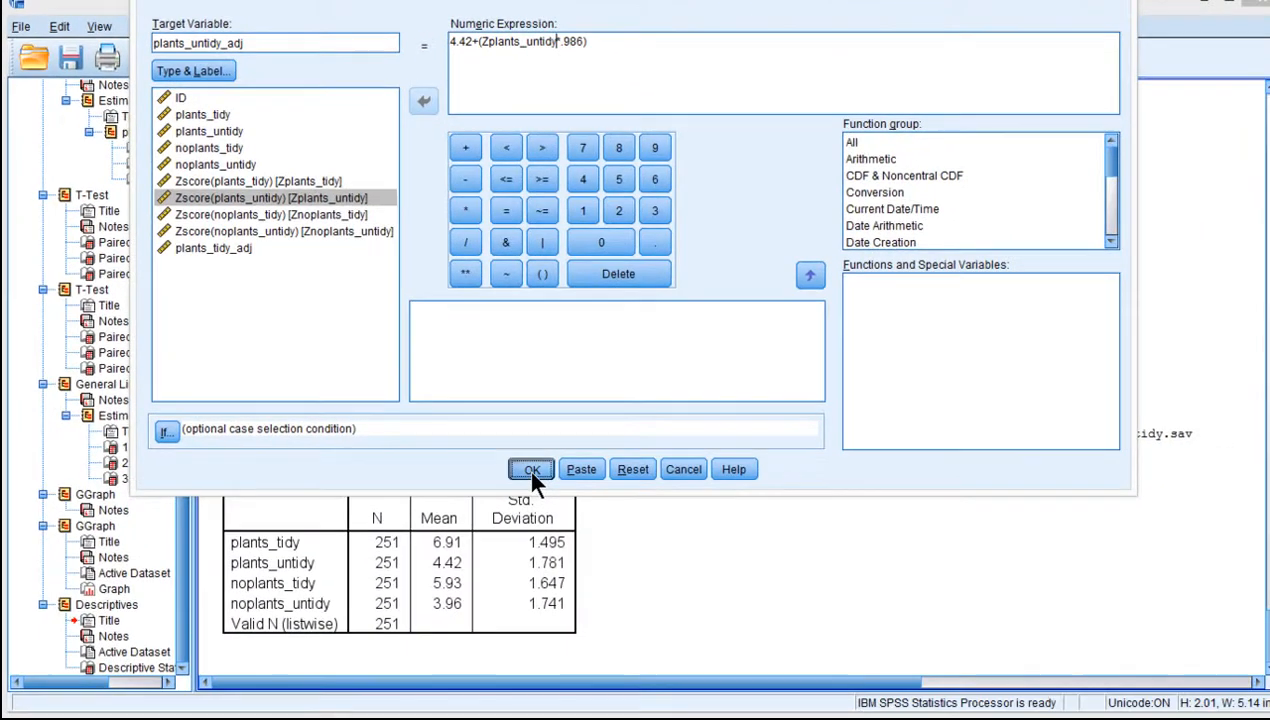
pyautogui.click(650, 575)
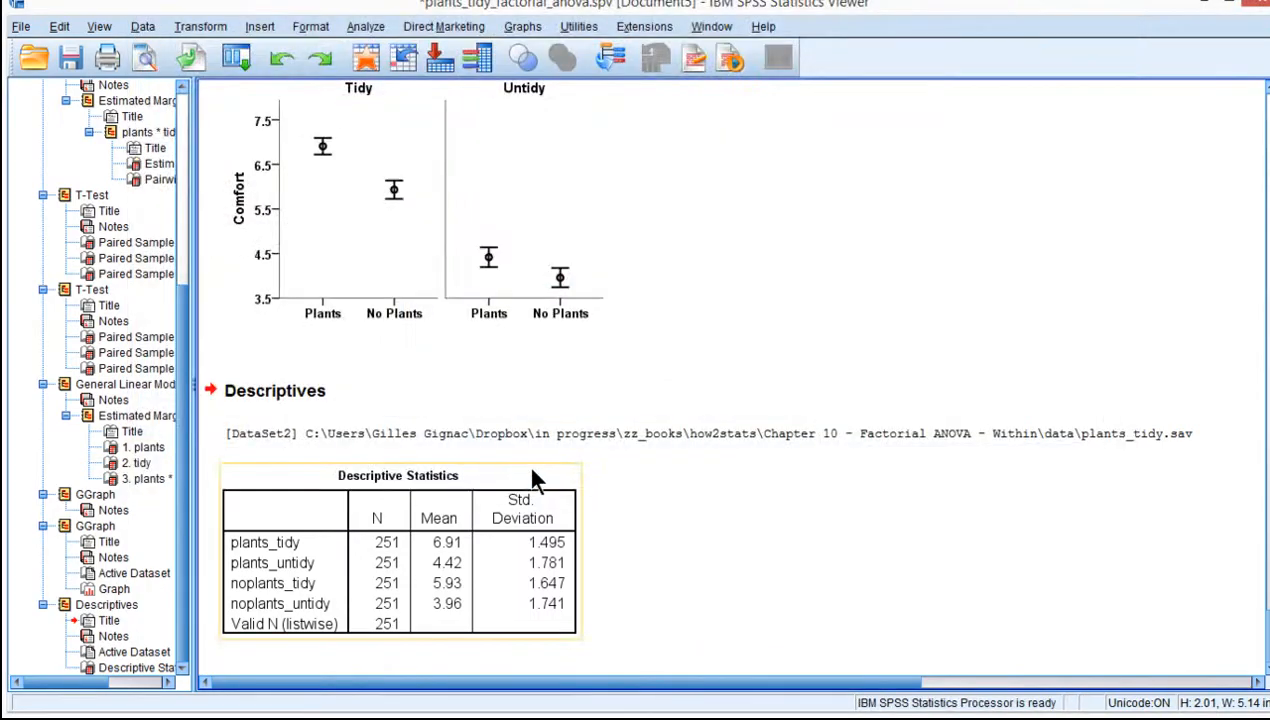
# - Start another Compute Variable transformation and change the target variable name to noplants_tidy_adj
pyautogui.click(201, 27)
pyautogui.click(217, 50)
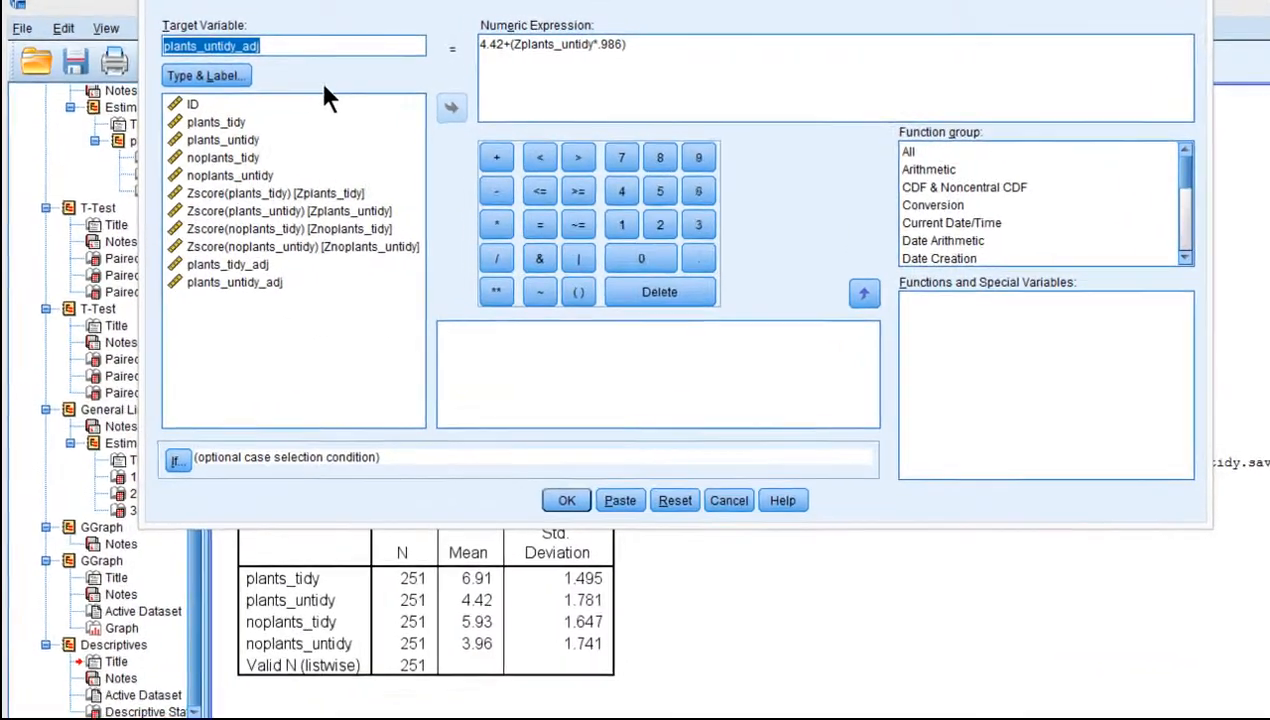
pyautogui.press('Left')
pyautogui.press('Left')
pyautogui.press('Left')
pyautogui.press('Left')
pyautogui.press('Left')
pyautogui.press('Left')
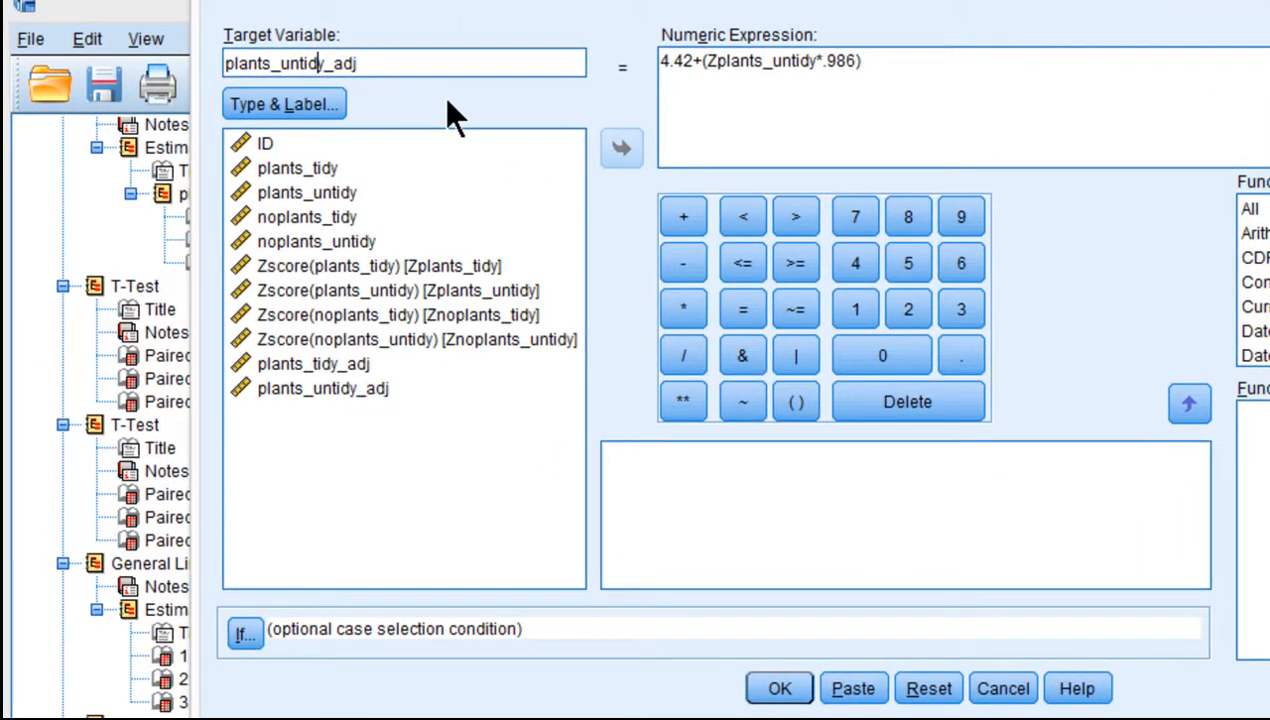
pyautogui.press('Left')
pyautogui.press('Left')
pyautogui.press('BackSpace')
pyautogui.press('BackSpace')
pyautogui.press('Left')
pyautogui.press('Left')
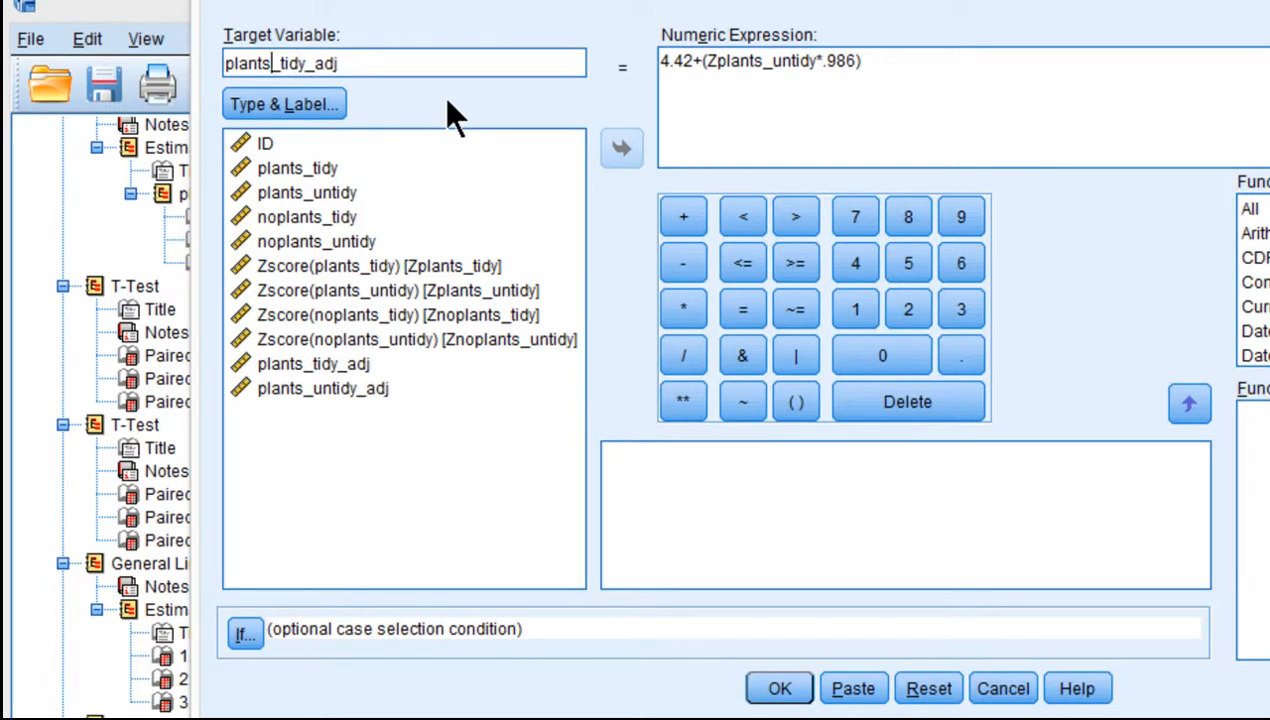
pyautogui.press('Left')
pyautogui.press('Left')
pyautogui.press('Left')
pyautogui.write('no')
pyautogui.press('Right')
pyautogui.press('Right')
pyautogui.press('Right')
pyautogui.press('Right')
pyautogui.press('Right')
pyautogui.press('Right')
pyautogui.press('Right')
pyautogui.press('Right')
pyautogui.press('Right')
pyautogui.press('Right')
pyautogui.press('Right')
pyautogui.press('Right')
pyautogui.press('Right')
pyautogui.press('Right')
pyautogui.press('Right')
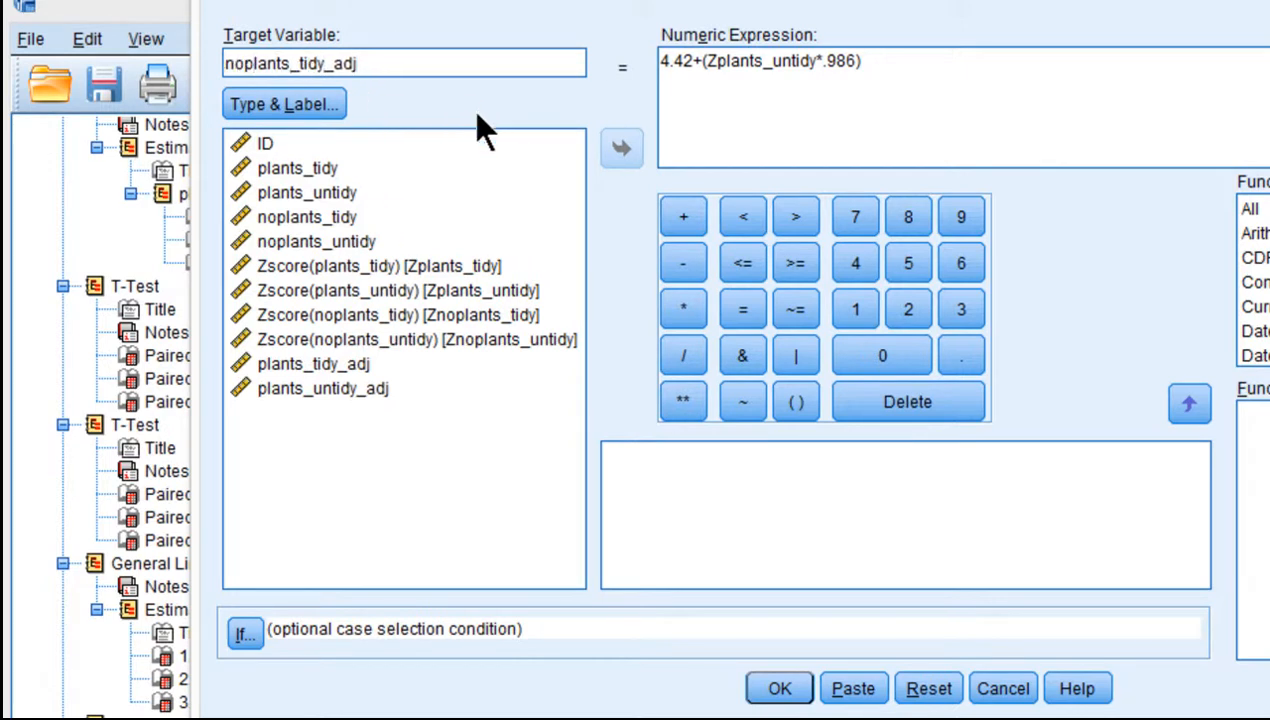
# - Set the mean at the start of the noplants_tidy_adj expression to 5.93
pyautogui.click(696, 61)
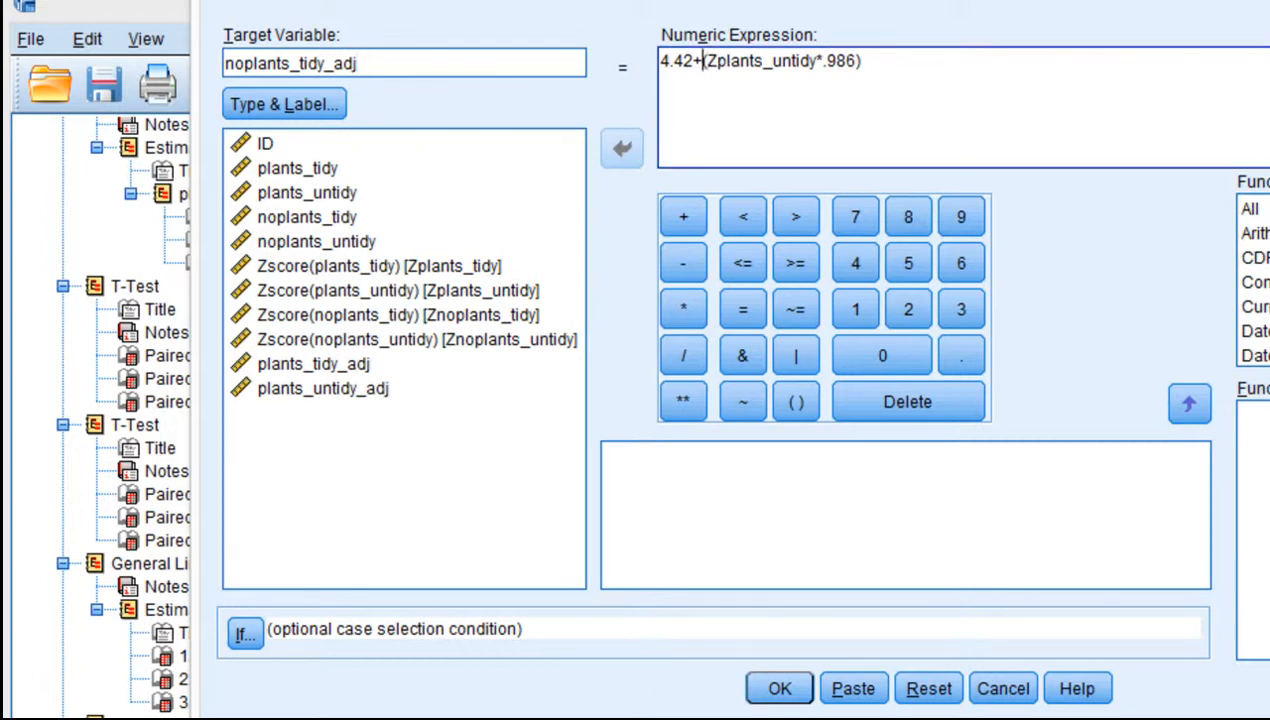
pyautogui.hotkey('shift', 'Left')
pyautogui.hotkey('shift', 'Left')
pyautogui.hotkey('shift', 'Left')
pyautogui.hotkey('shift', 'Left')
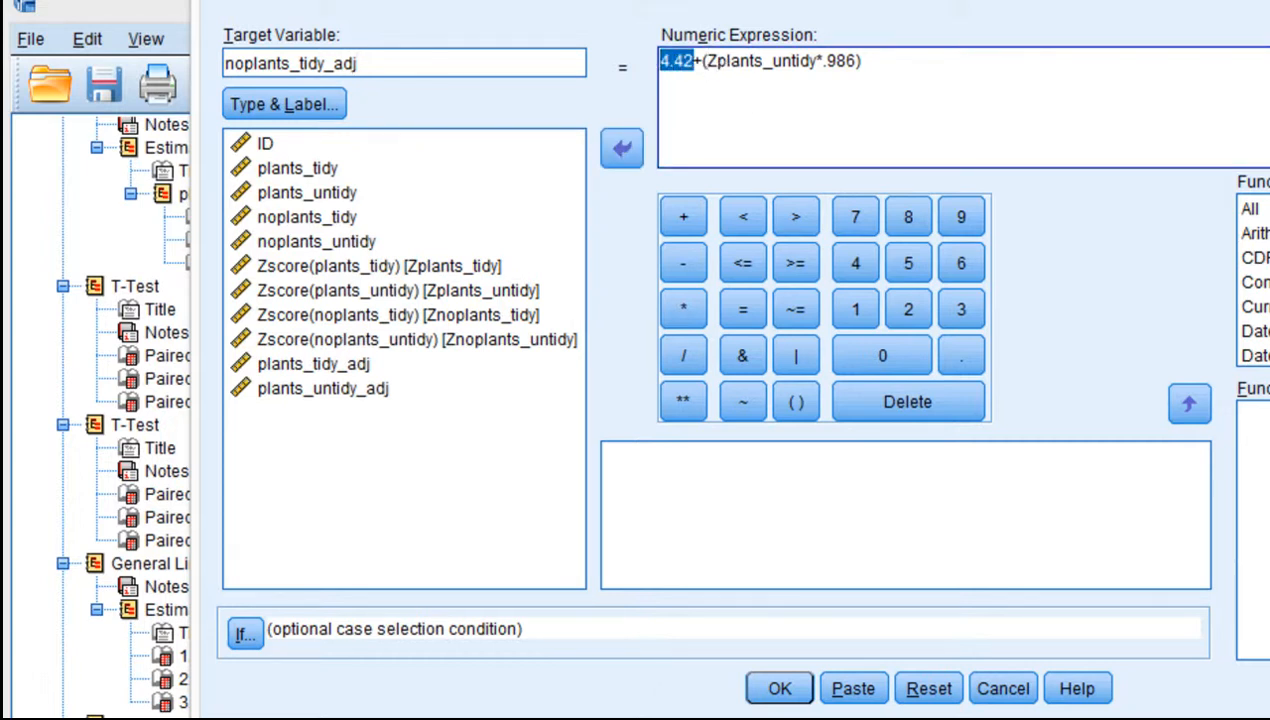
pyautogui.write('5.93')
# - Replace the standardized variable in the noplants_tidy_adj expression with Znoplants_tidy and run the computation
pyautogui.press('Right')
pyautogui.press('Right')
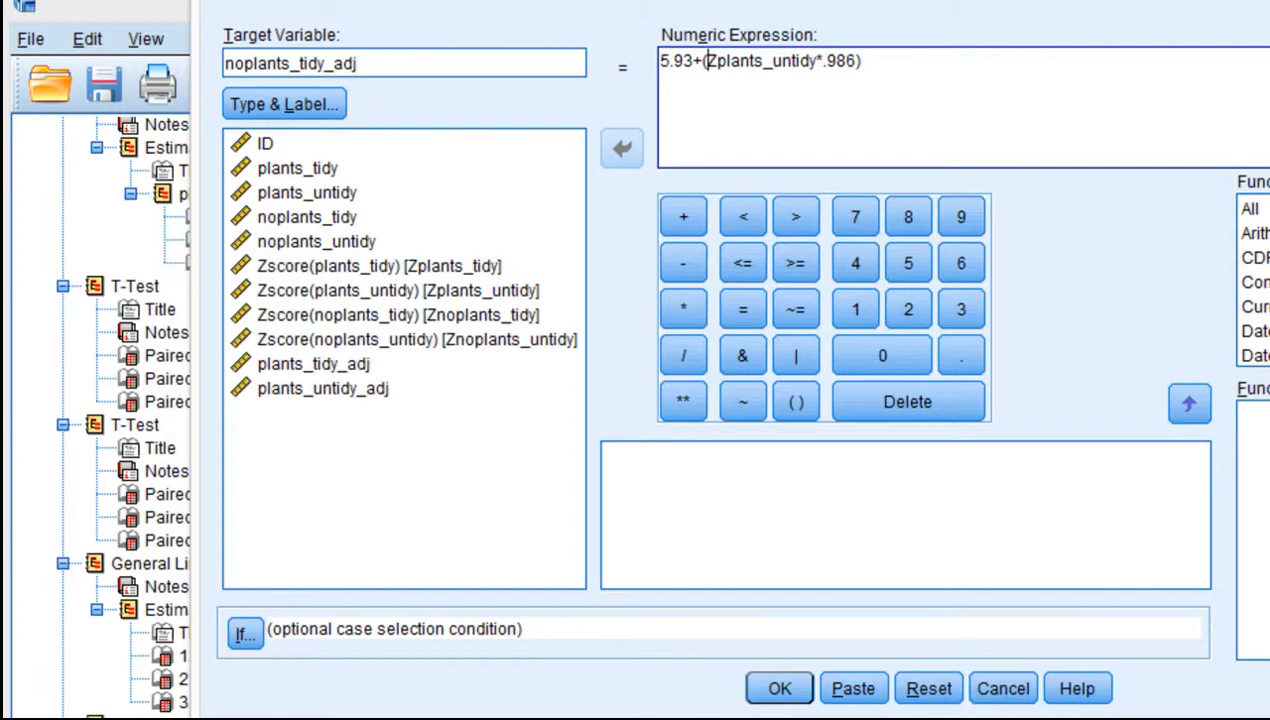
pyautogui.press('Right')
pyautogui.press('Right')
pyautogui.press('Right')
pyautogui.press('Right')
pyautogui.press('Right')
pyautogui.press('Right')
pyautogui.press('Right')
pyautogui.press('Right')
pyautogui.press('Right')
pyautogui.press('Right')
pyautogui.press('Right')
pyautogui.press('Right')
pyautogui.press('Right')
pyautogui.press('Right')
pyautogui.hotkey('shift', 'Left')
pyautogui.hotkey('shift', 'Left')
pyautogui.hotkey('shift', 'Left')
pyautogui.hotkey('shift', 'Left')
pyautogui.hotkey('shift', 'Left')
pyautogui.hotkey('shift', 'Left')
pyautogui.hotkey('shift', 'Left')
pyautogui.hotkey('shift', 'Left')
pyautogui.hotkey('shift', 'Left')
pyautogui.hotkey('shift', 'Left')
pyautogui.hotkey('shift', 'Left')
pyautogui.hotkey('shift', 'Left')
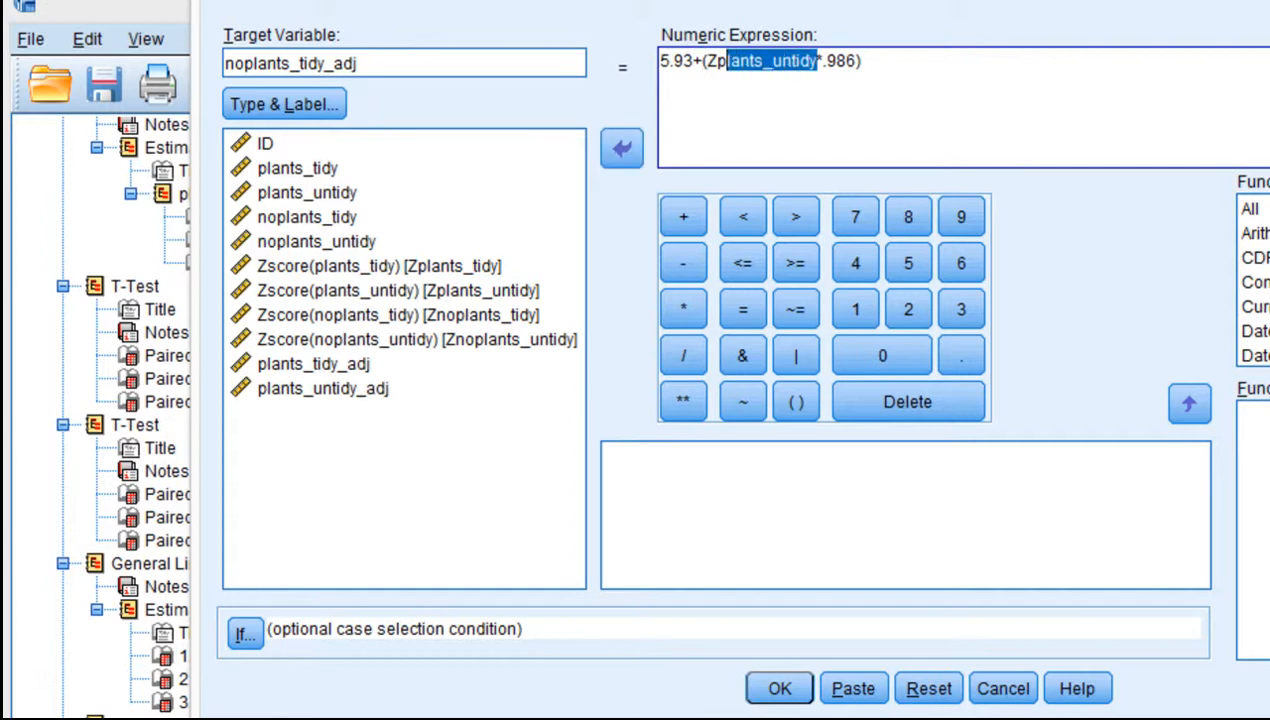
pyautogui.hotkey('shift', 'Left')
pyautogui.hotkey('shift', 'Left')
pyautogui.doubleClick(445, 312)
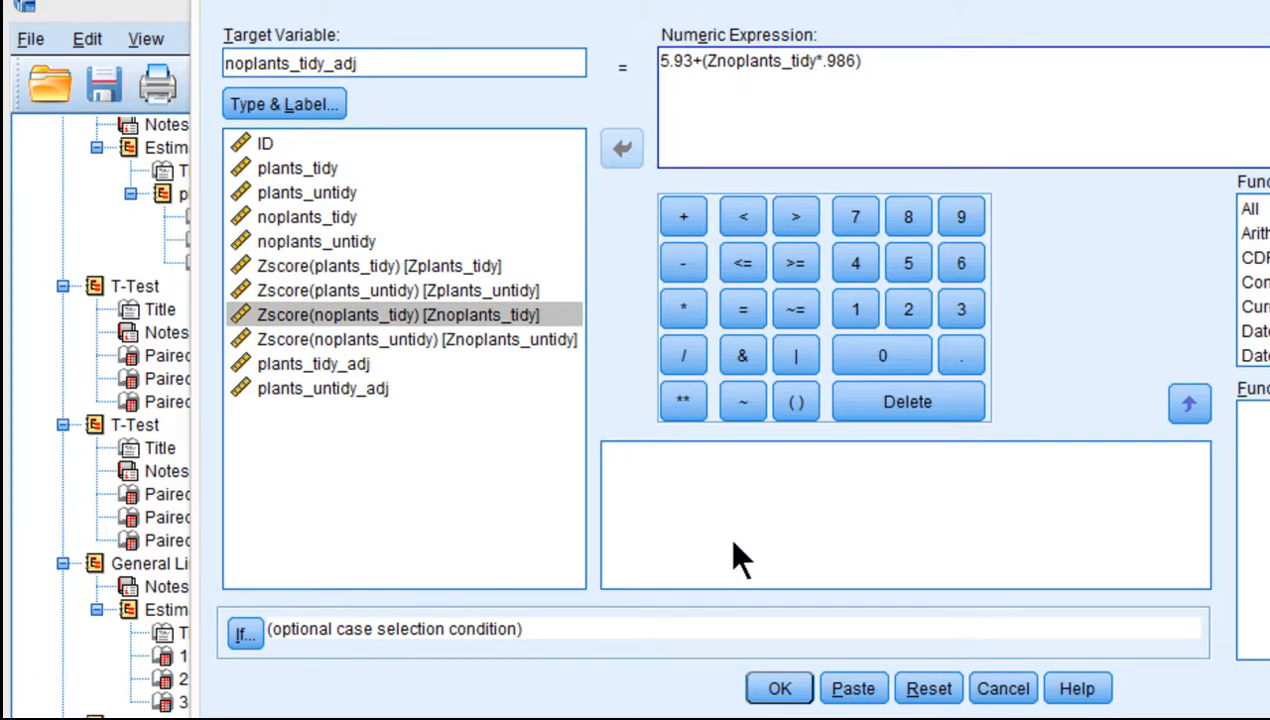
pyautogui.click(779, 687)
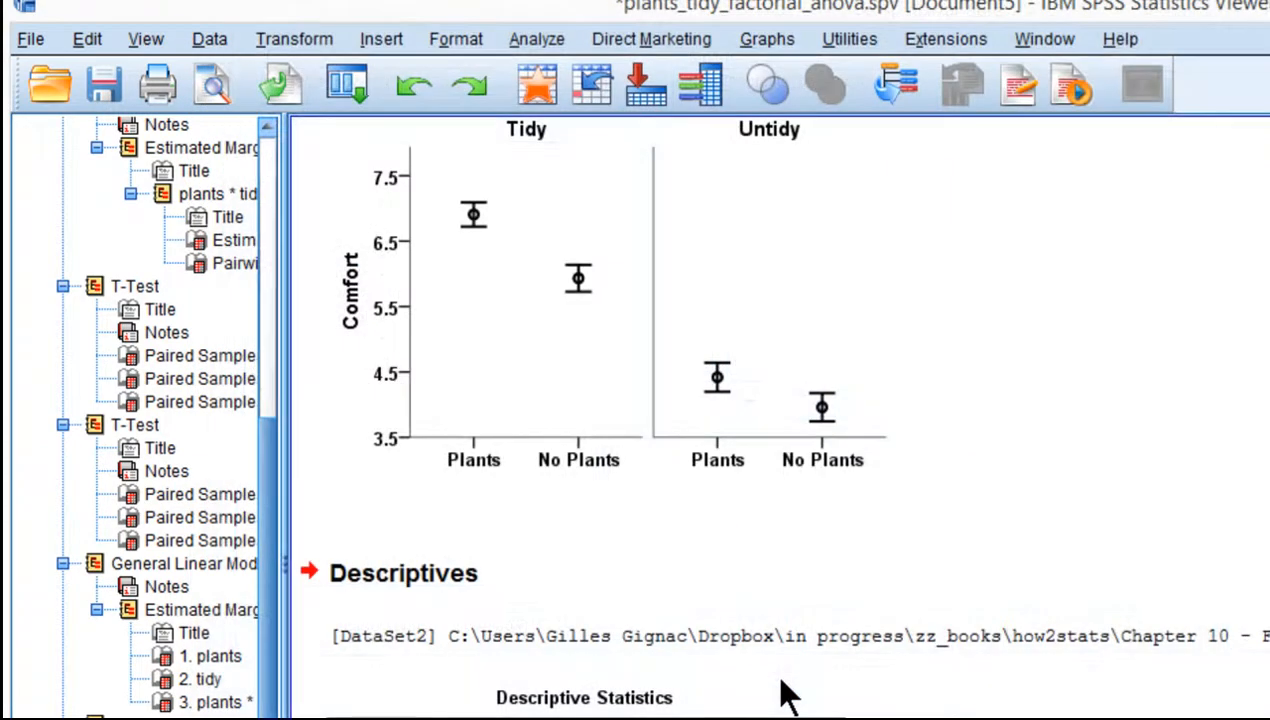
# - Start another Compute Variable transformation and change the target variable name to noplants_untidy_adj
pyautogui.click(334, 70)
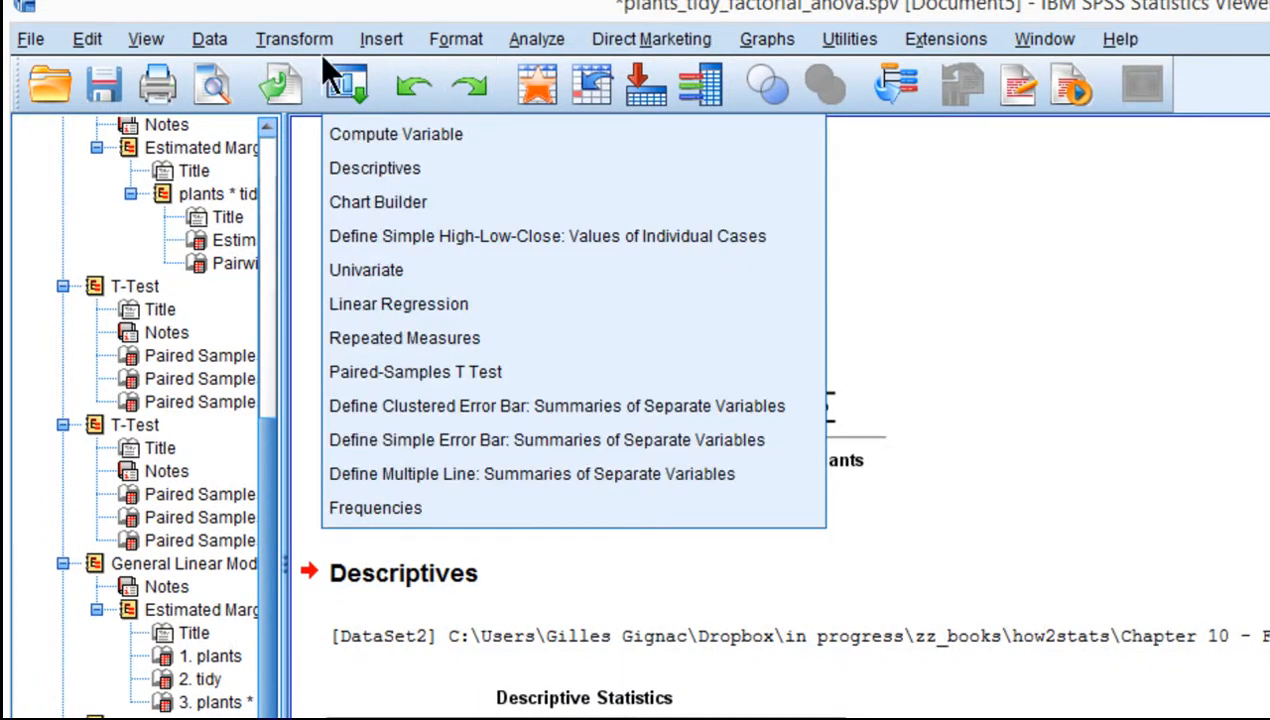
pyautogui.click(278, 38)
pyautogui.click(308, 79)
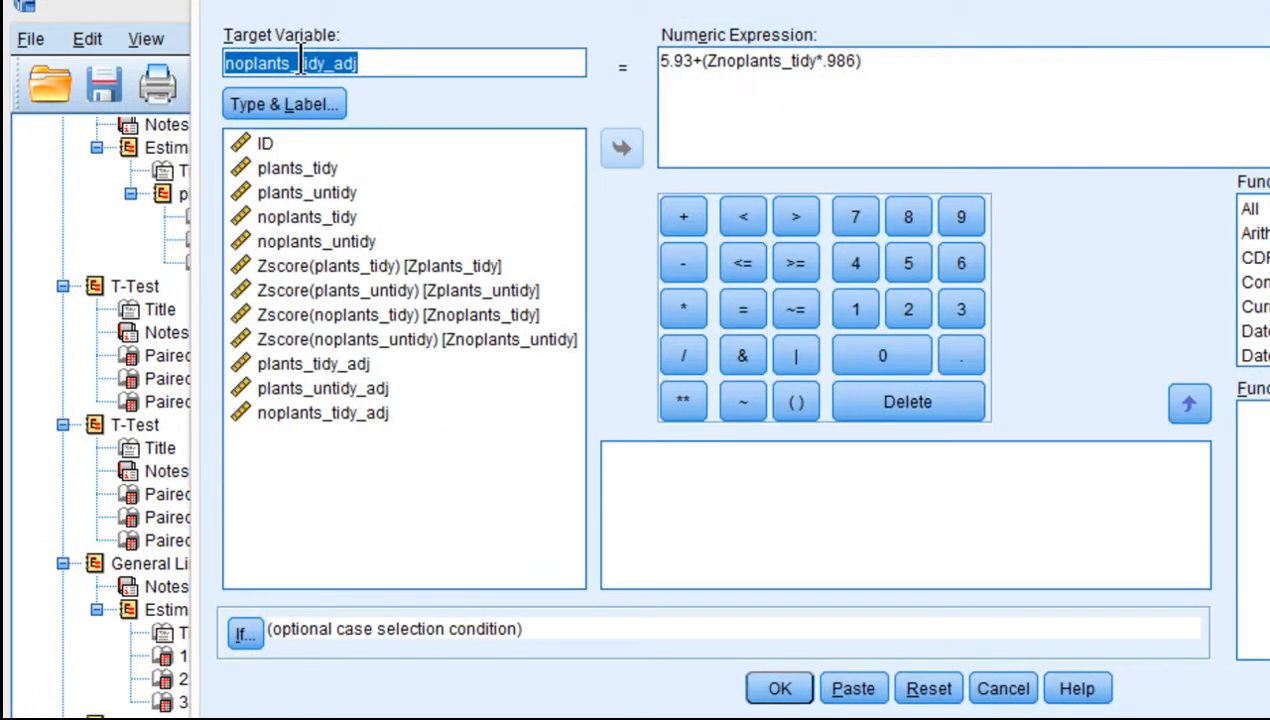
pyautogui.click(290, 63)
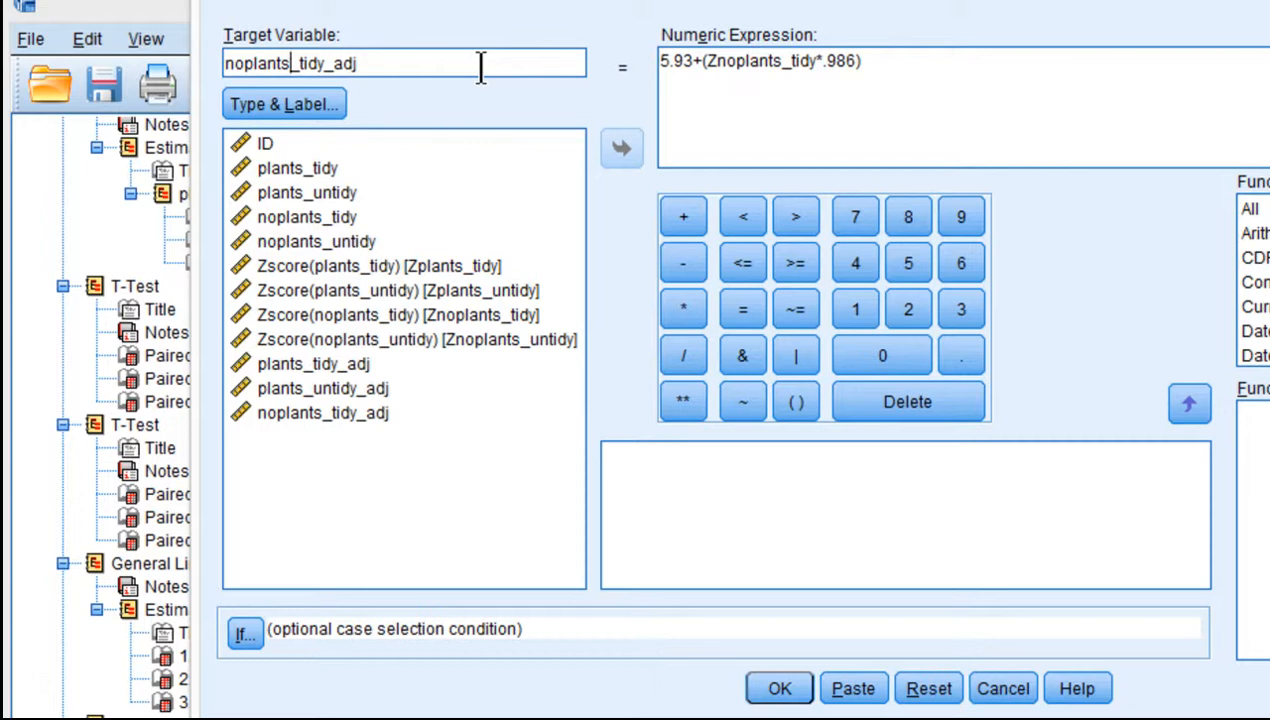
pyautogui.press('Right')
pyautogui.write('un')
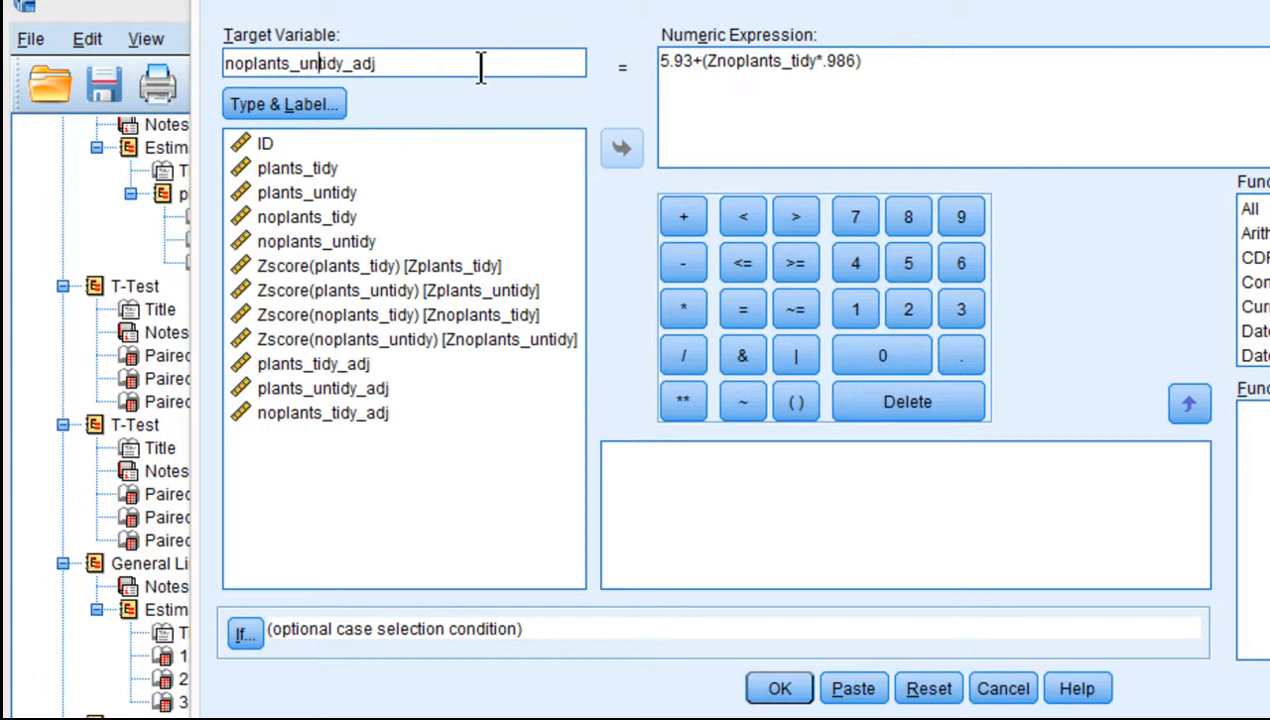
# - Set the mean at the start of the noplants_untidy_adj expression to 3.96
pyautogui.click(693, 62)
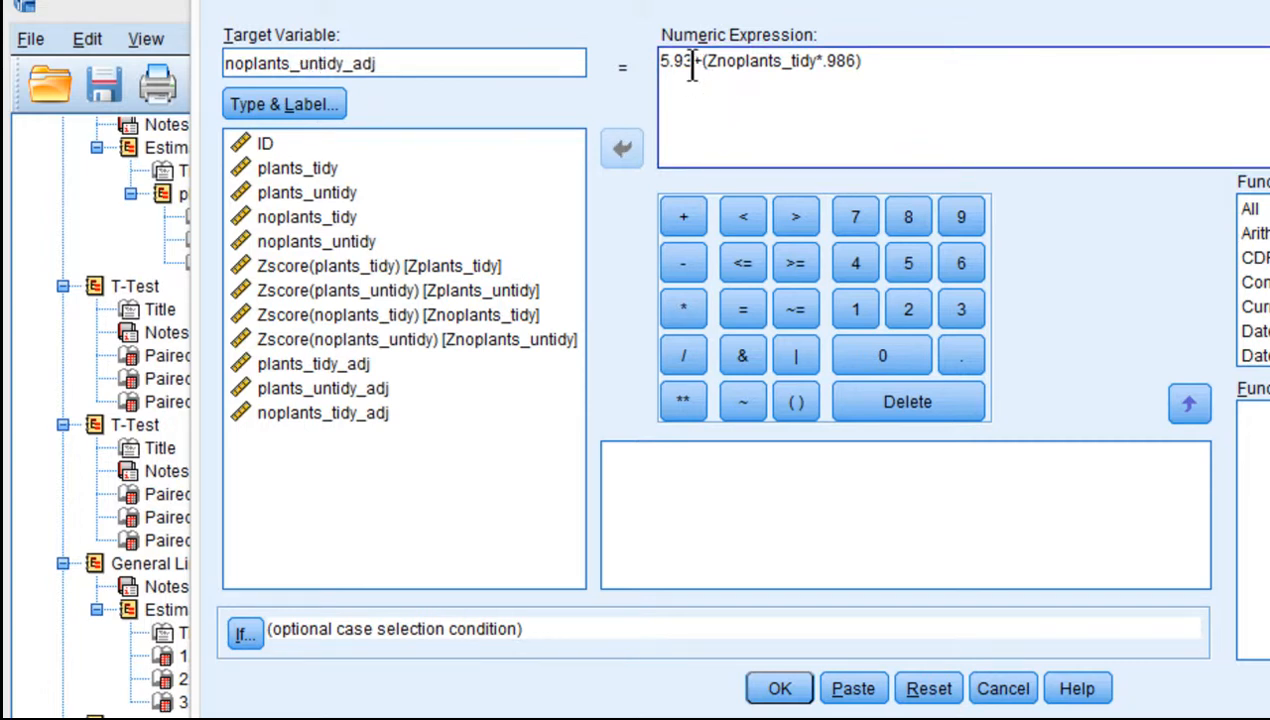
pyautogui.hotkey('shift', 'Left')
pyautogui.hotkey('shift', 'Left')
pyautogui.hotkey('shift', 'Left')
pyautogui.hotkey('shift', 'Left')
pyautogui.write('3.96')
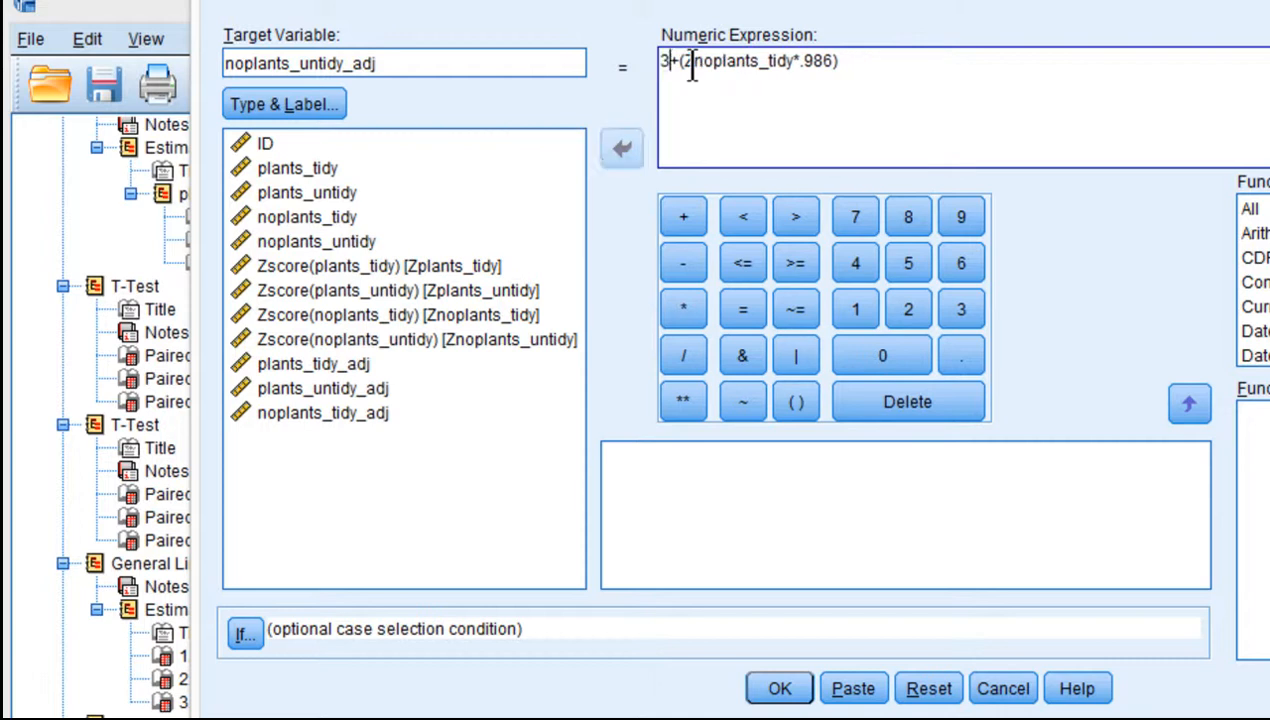
# - Replace the standardized variable in the noplants_untidy_adj expression with Znoplants_untidy and run the computation
pyautogui.press('Right')
pyautogui.press('Right')
pyautogui.press('Right')
pyautogui.press('Right')
pyautogui.press('Right')
pyautogui.press('Right')
pyautogui.press('Right')
pyautogui.press('Right')
pyautogui.press('Right')
pyautogui.press('Right')
pyautogui.press('Right')
pyautogui.press('Right')
pyautogui.press('Right')
pyautogui.press('Right')
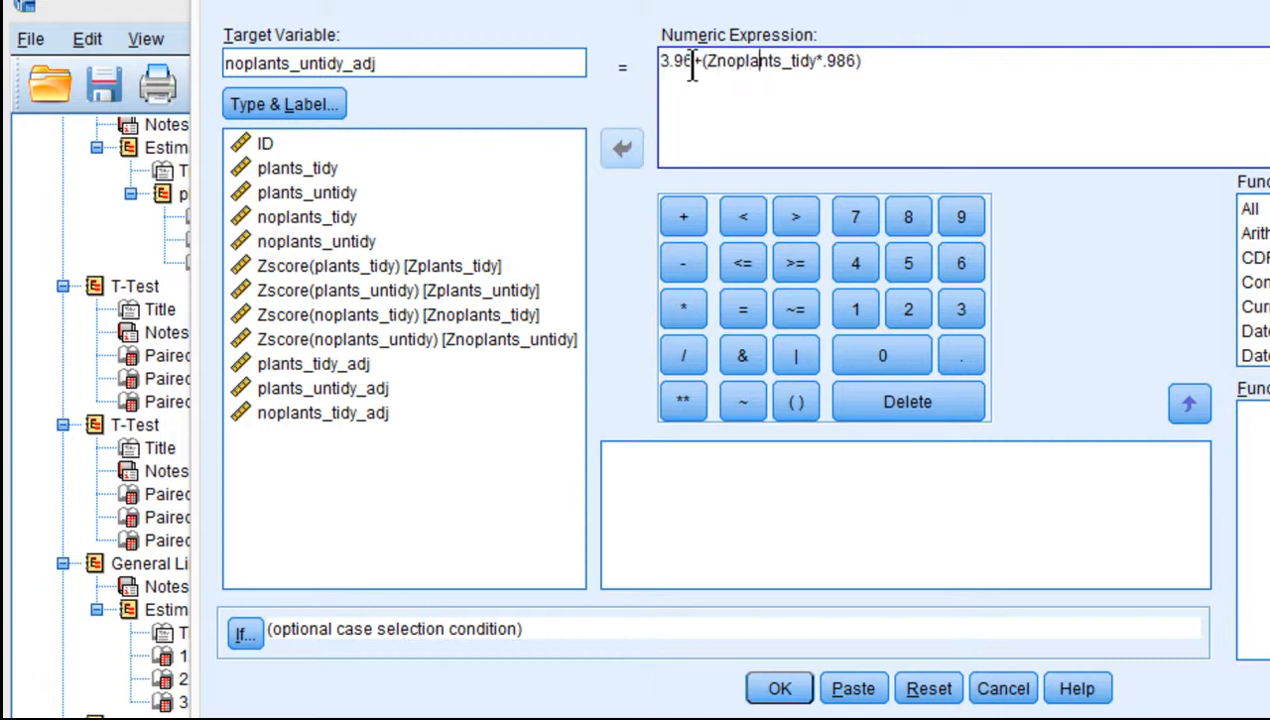
pyautogui.press('Right')
pyautogui.press('Right')
pyautogui.hotkey('shift', 'Left')
pyautogui.hotkey('shift', 'Left')
pyautogui.hotkey('shift', 'Left')
pyautogui.hotkey('shift', 'Left')
pyautogui.hotkey('shift', 'Left')
pyautogui.hotkey('shift', 'Left')
pyautogui.hotkey('shift', 'Left')
pyautogui.hotkey('shift', 'Left')
pyautogui.hotkey('shift', 'Left')
pyautogui.hotkey('shift', 'Left')
pyautogui.hotkey('shift', 'Left')
pyautogui.hotkey('shift', 'Left')
pyautogui.hotkey('shift', 'Left')
pyautogui.hotkey('shift', 'Left')
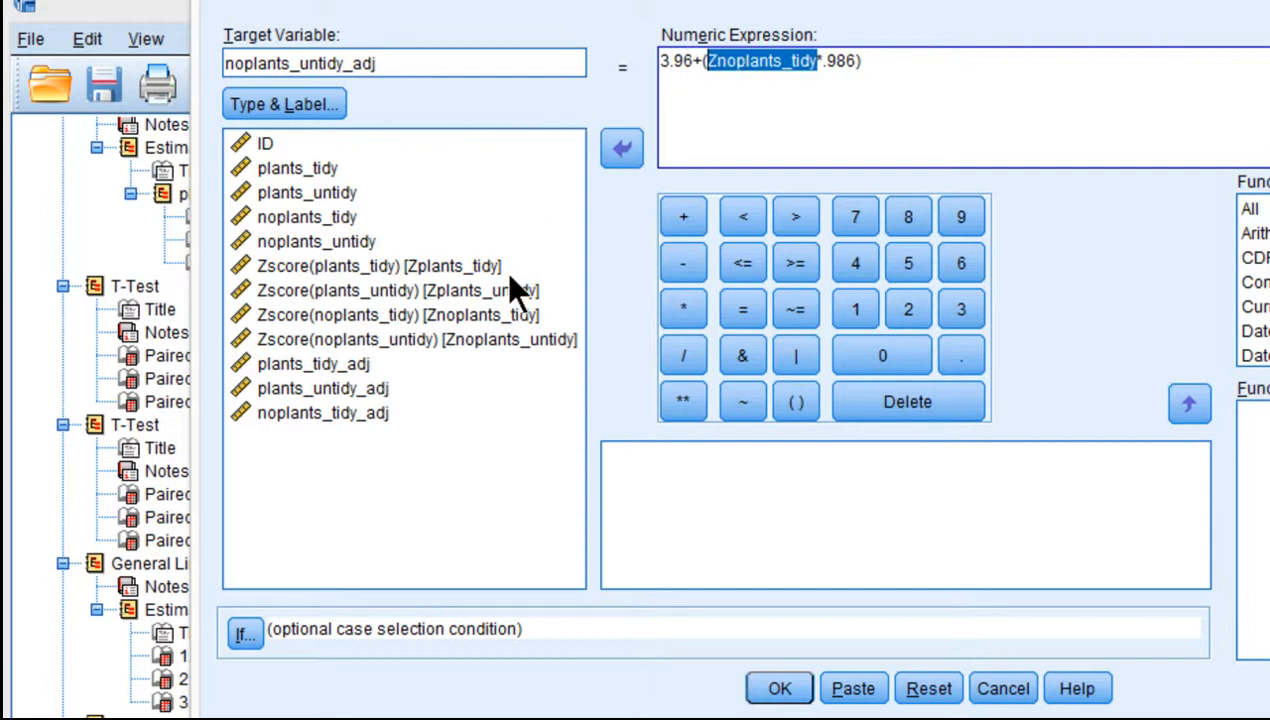
pyautogui.press('Delete')
pyautogui.doubleClick(428, 342)
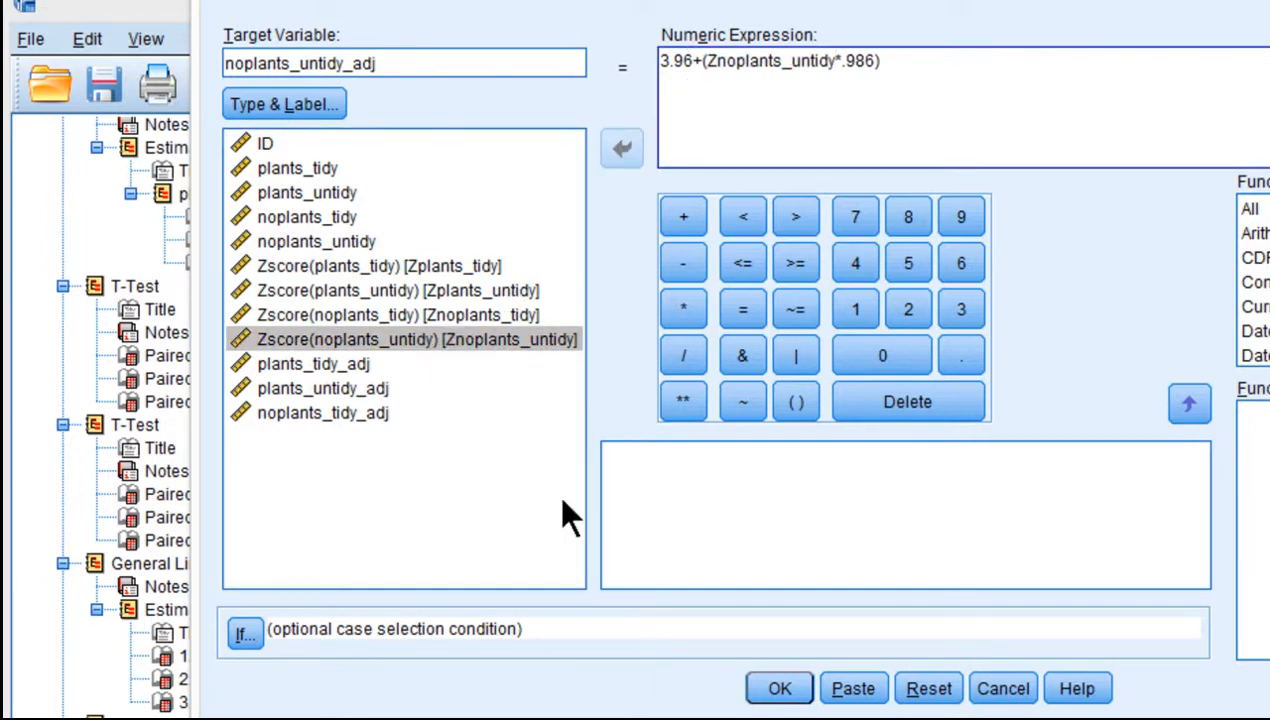
pyautogui.click(780, 688)
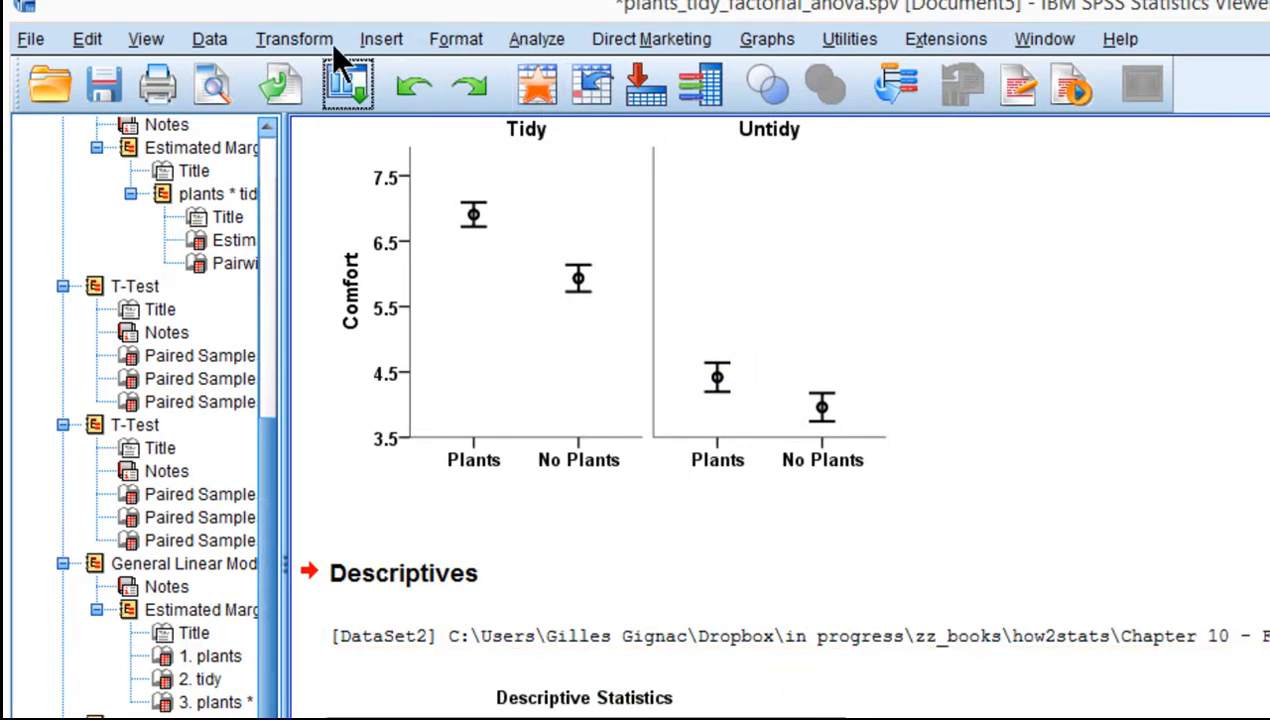
# - Start a Descriptives analysis and remove the four original plants/tidy variables from its variable list
pyautogui.click(536, 39)
pyautogui.moveTo(578, 105)
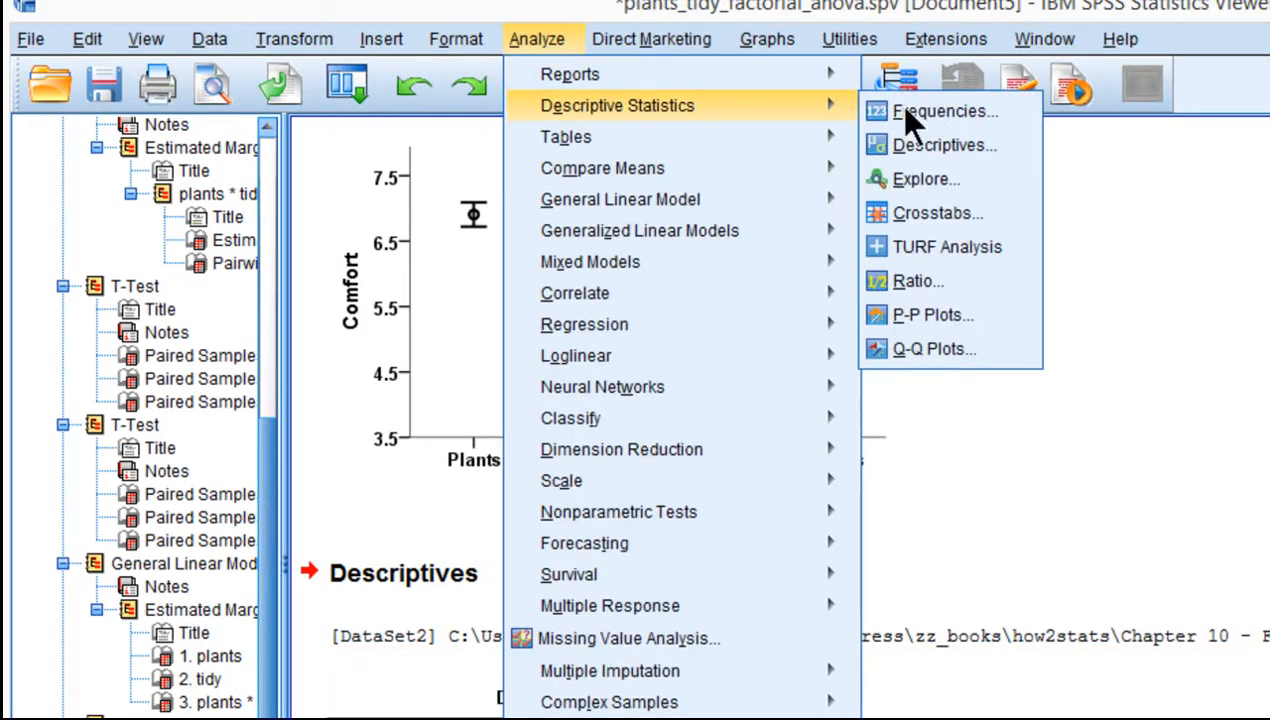
pyautogui.click(955, 149)
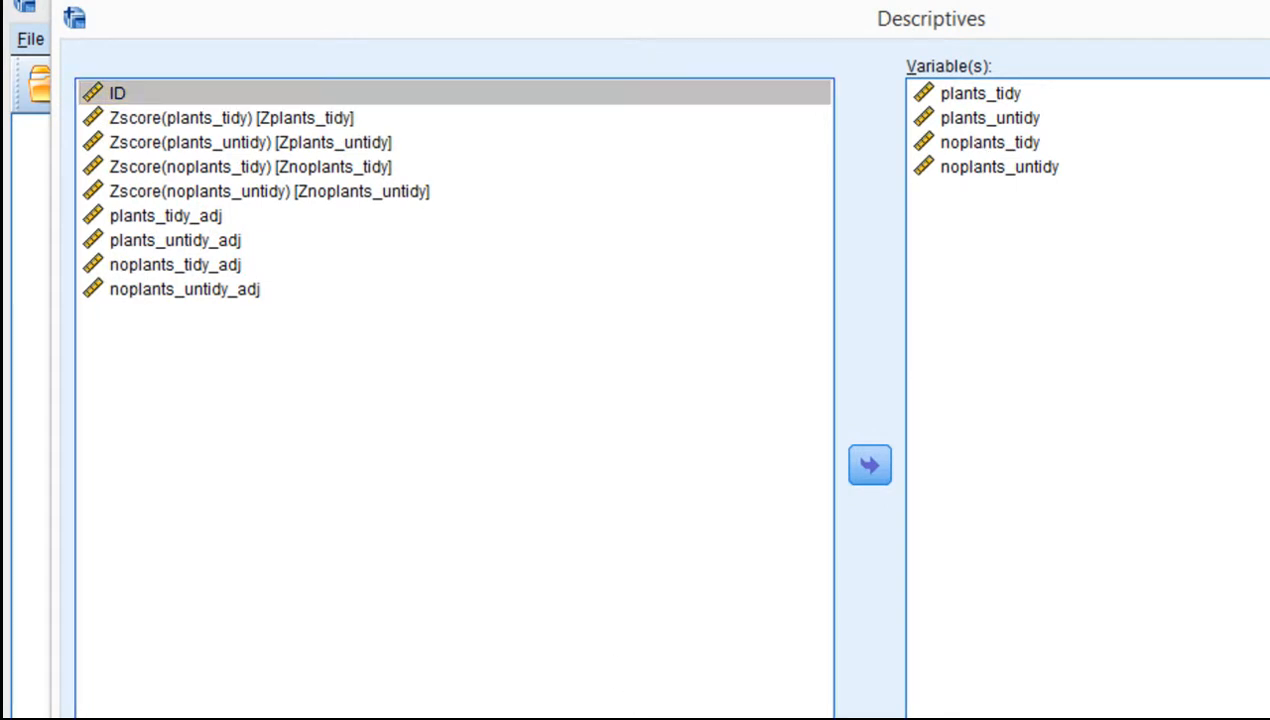
pyautogui.click(950, 117)
pyautogui.click(956, 95)
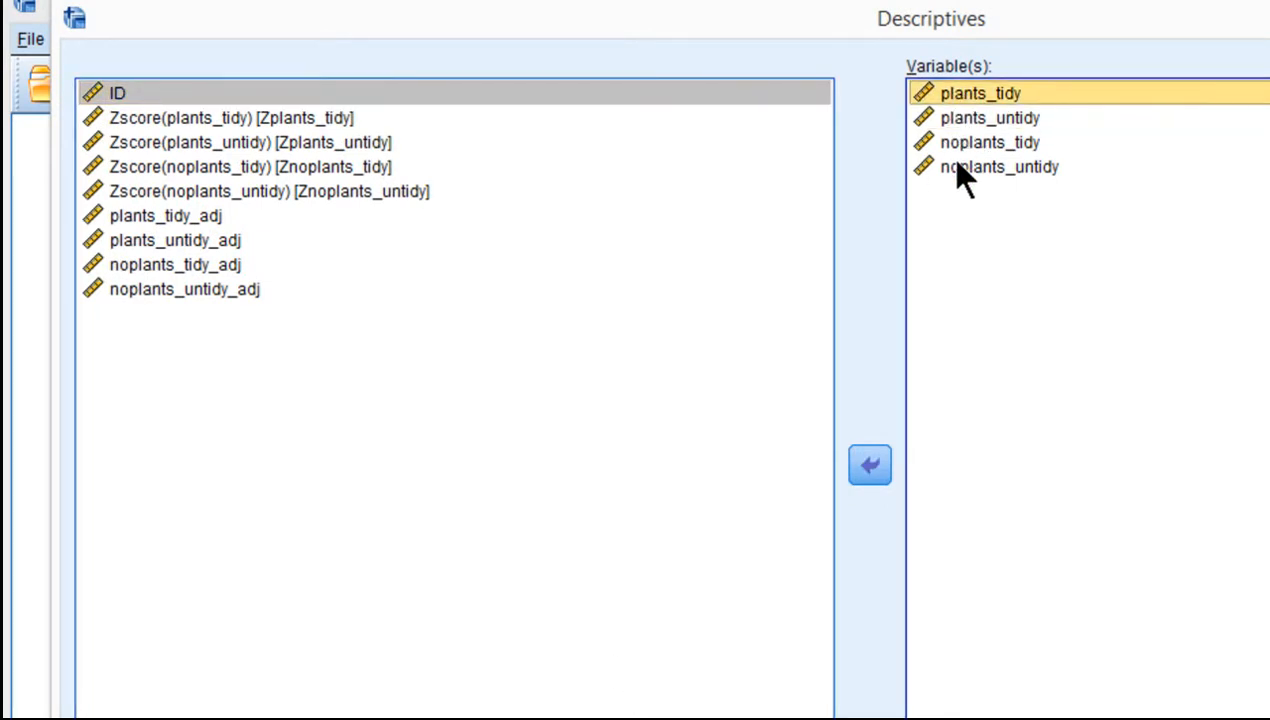
pyautogui.keyDown('shift'); pyautogui.click(958, 166); pyautogui.keyUp('shift')
pyautogui.click(869, 466)
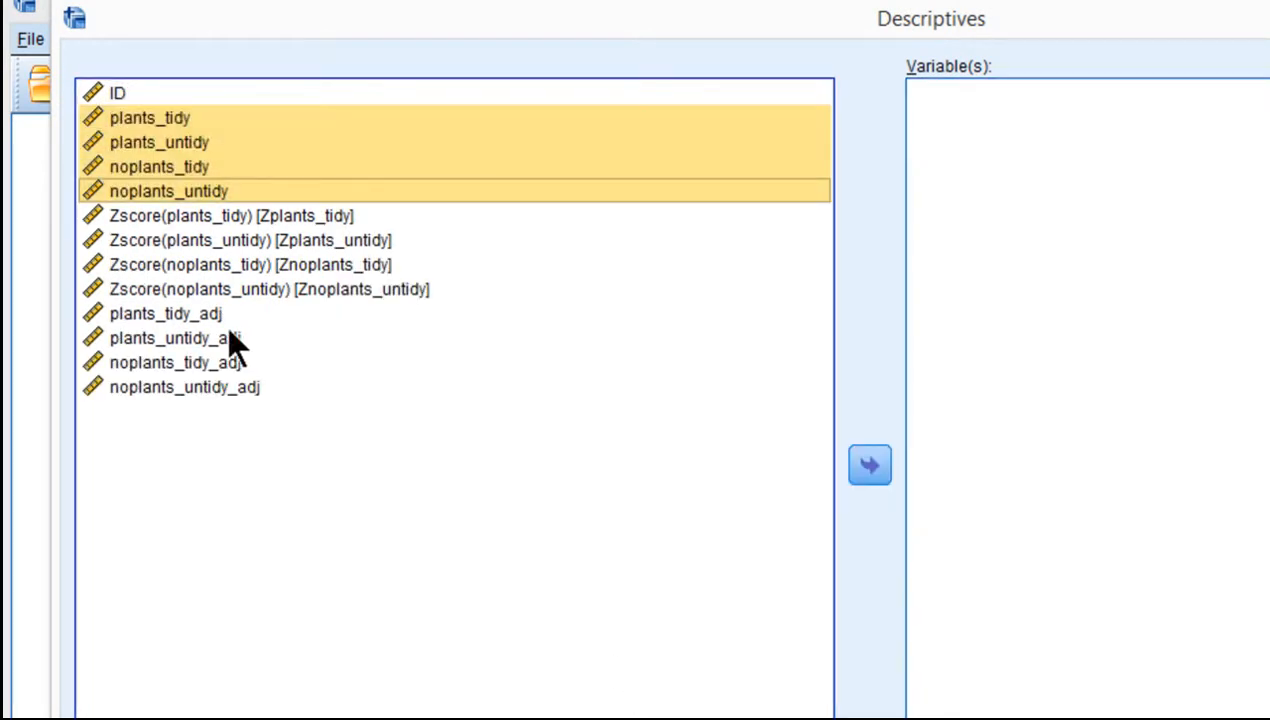
# - Add the four adjusted variables, plants_tidy_adj through noplants_untidy_adj, to the Descriptives analysis and run it
pyautogui.click(193, 318)
pyautogui.keyDown('shift'); pyautogui.click(185, 387); pyautogui.keyUp('shift')
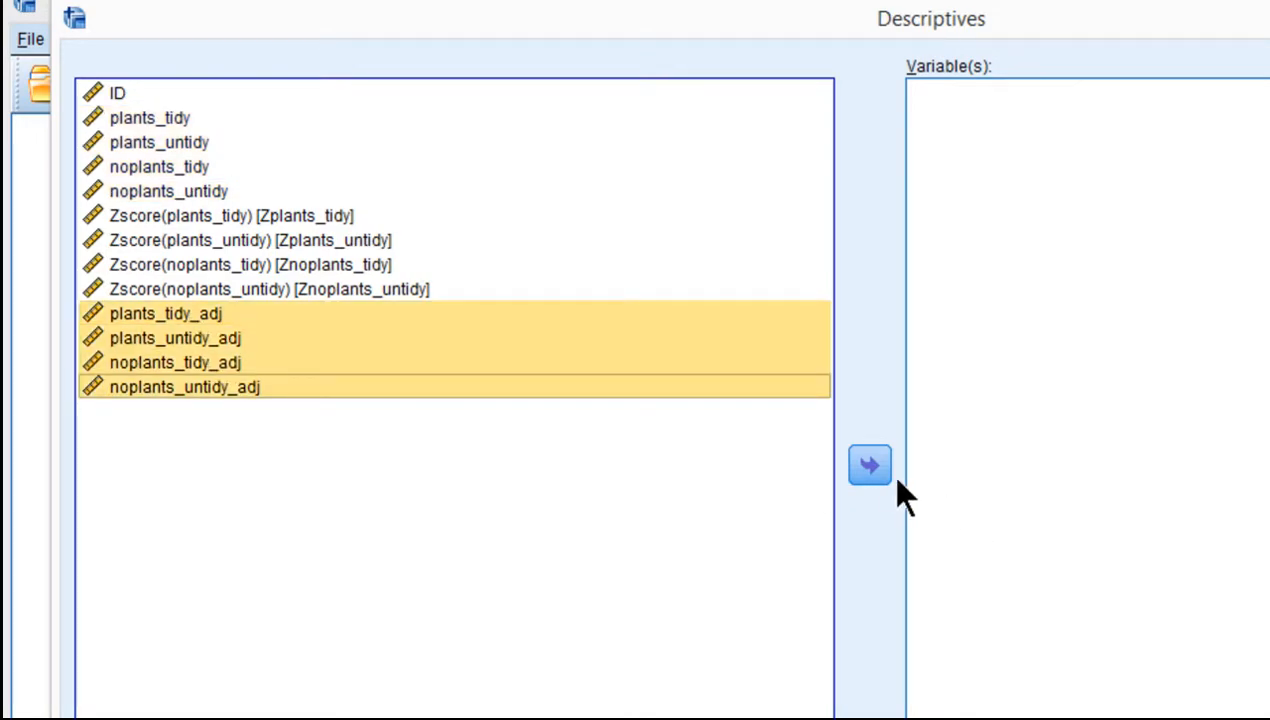
pyautogui.click(869, 466)
pyautogui.press('Return')
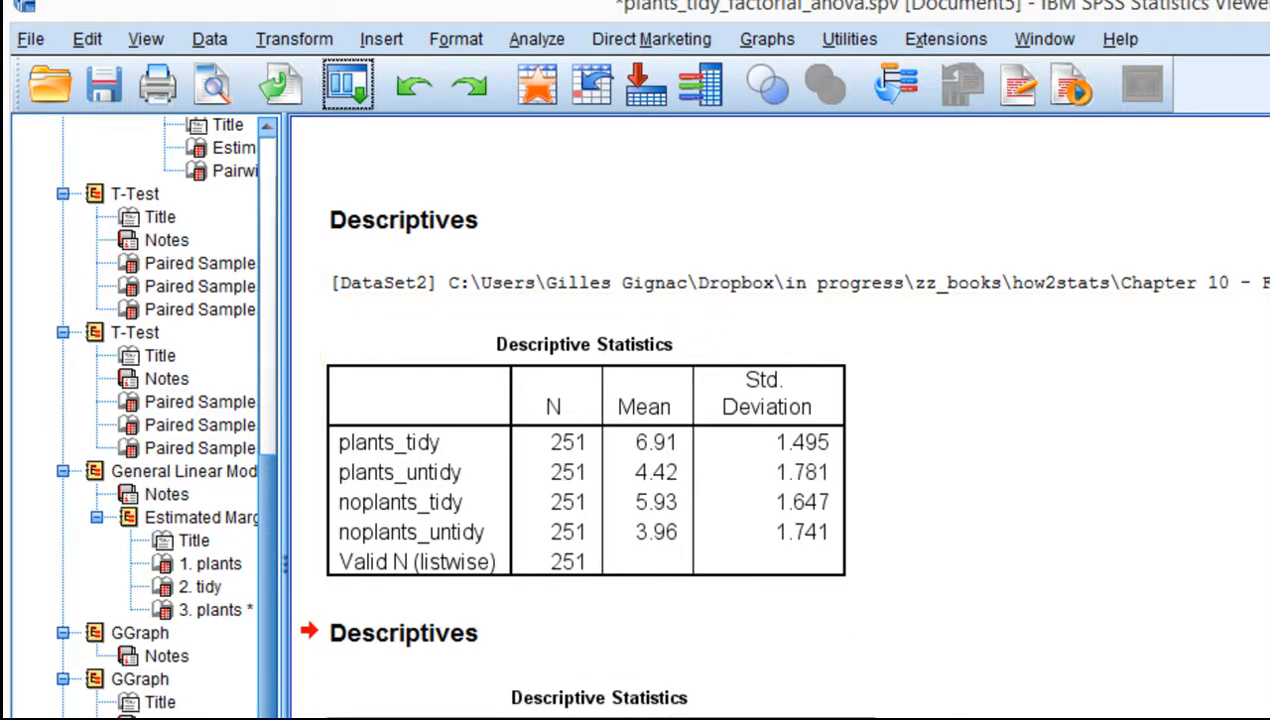
# - Start an Explore analysis and add the four adjusted variables, plants_tidy_adj through noplants_untidy_adj, as dependent variables
pyautogui.click(545, 42)
pyautogui.moveTo(783, 100)
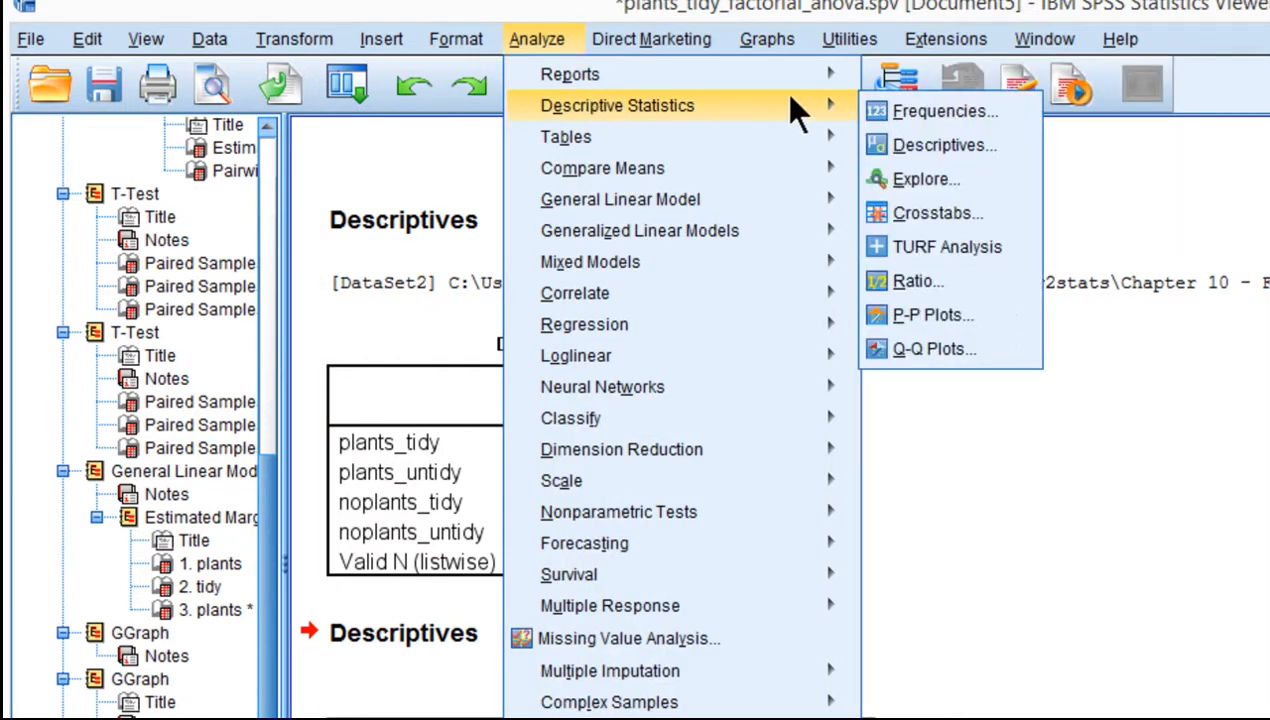
pyautogui.click(913, 170)
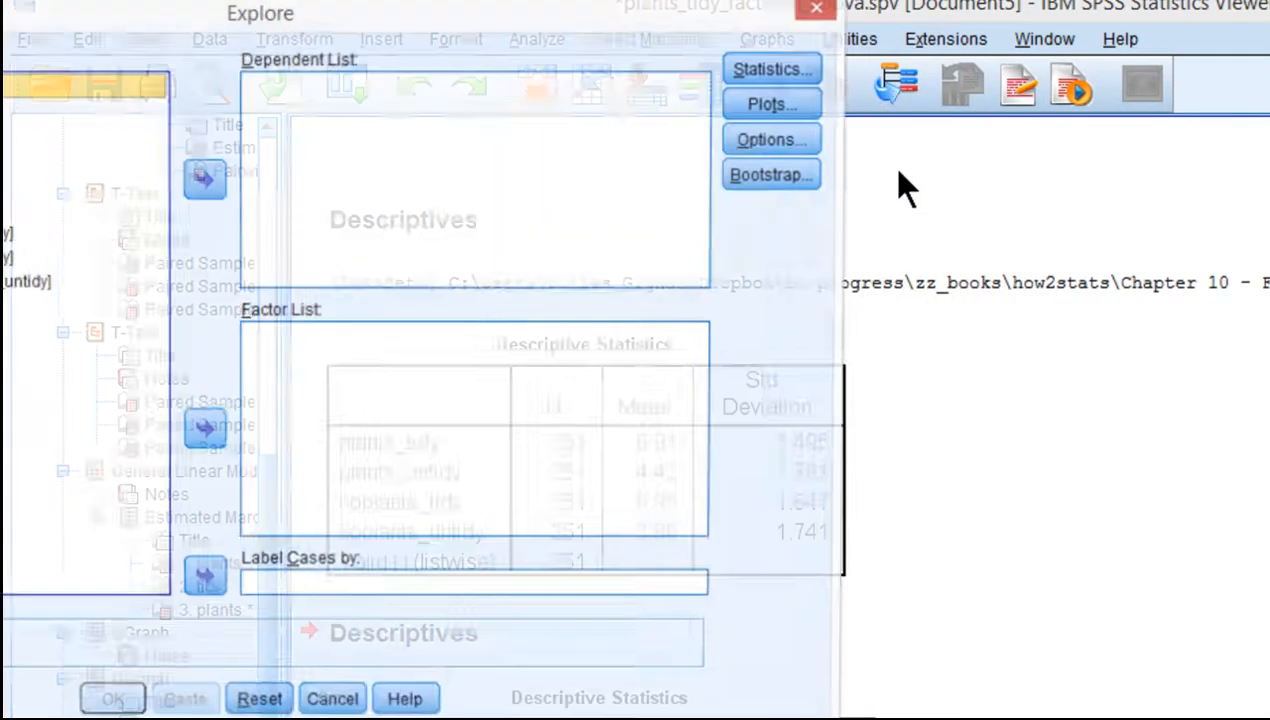
pyautogui.moveTo(505, 25); pyautogui.dragTo(1269, 106)
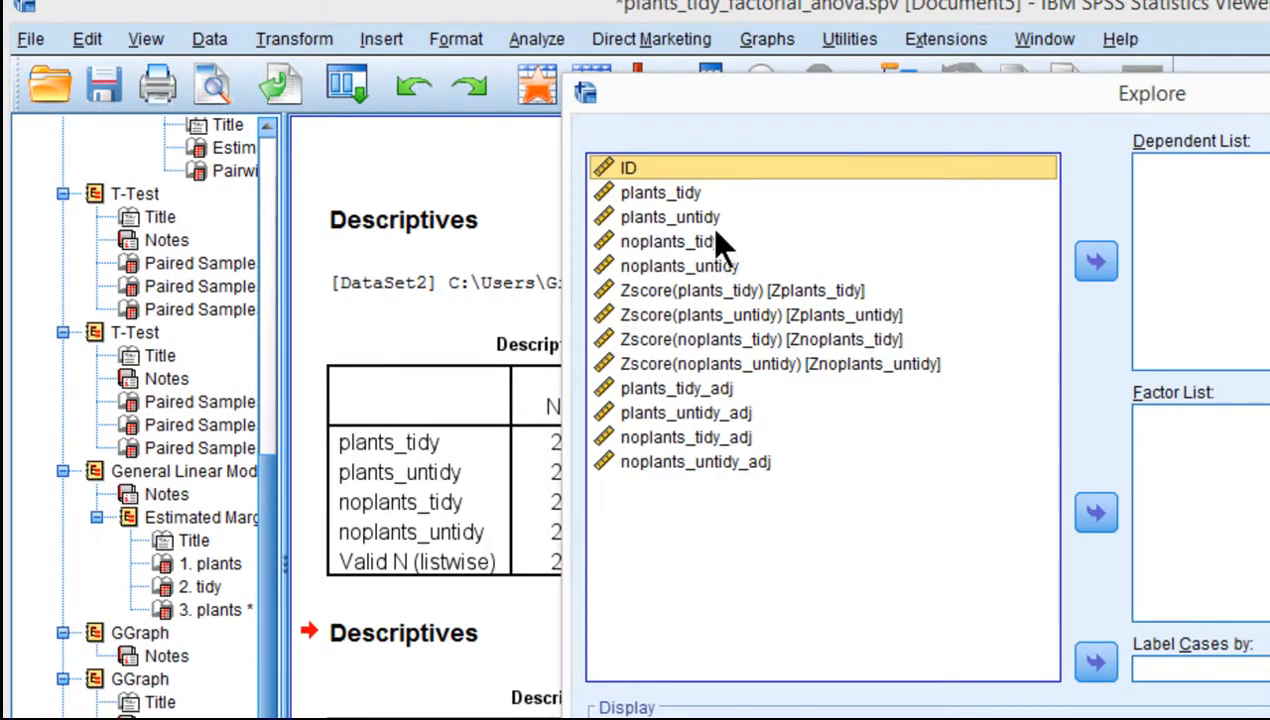
pyautogui.click(688, 388)
pyautogui.keyDown('shift'); pyautogui.click(705, 463); pyautogui.keyUp('shift')
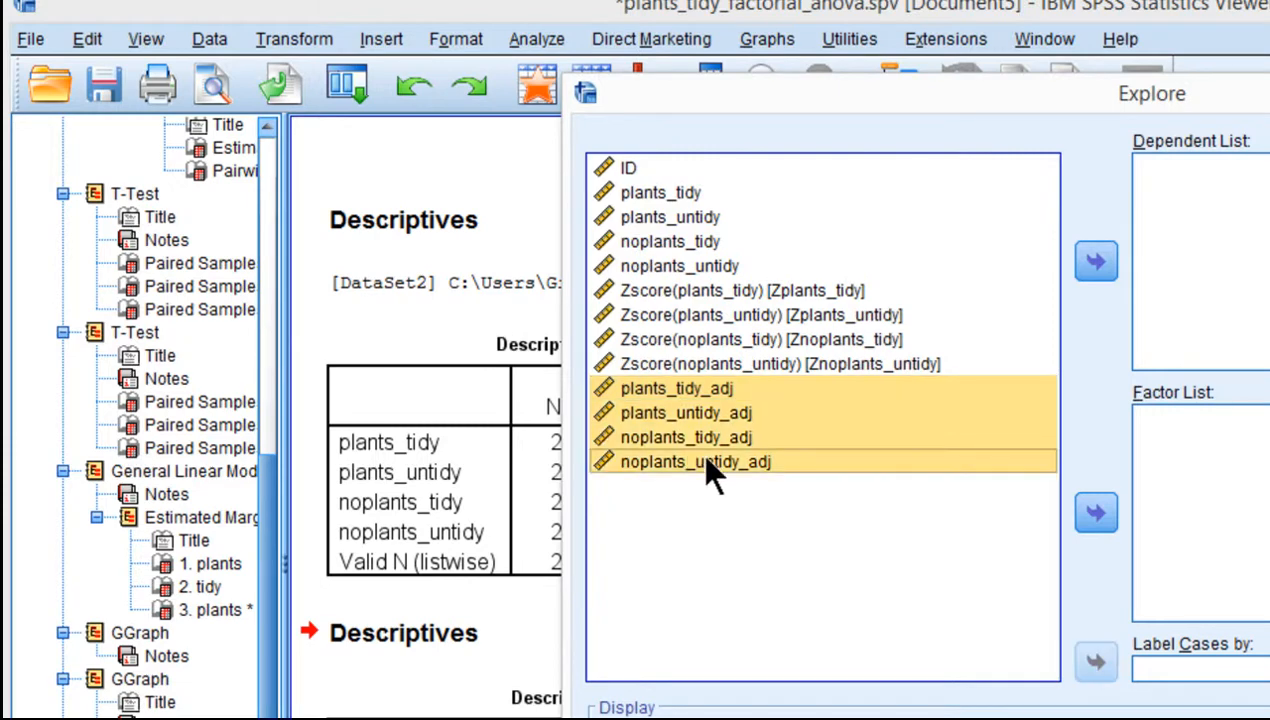
pyautogui.click(1096, 262)
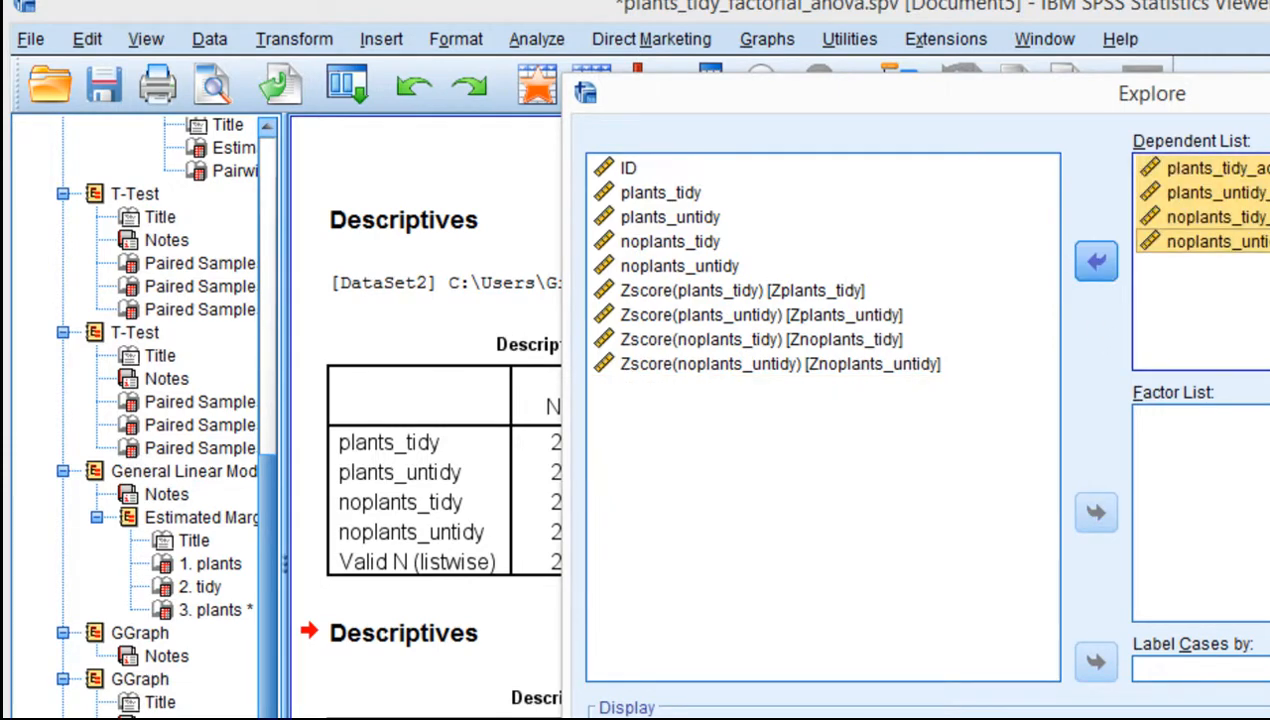
# - Accept the Explore statistics with descriptives and a 95% confidence interval for the mean, and run the analysis
pyautogui.click(1268, 170)
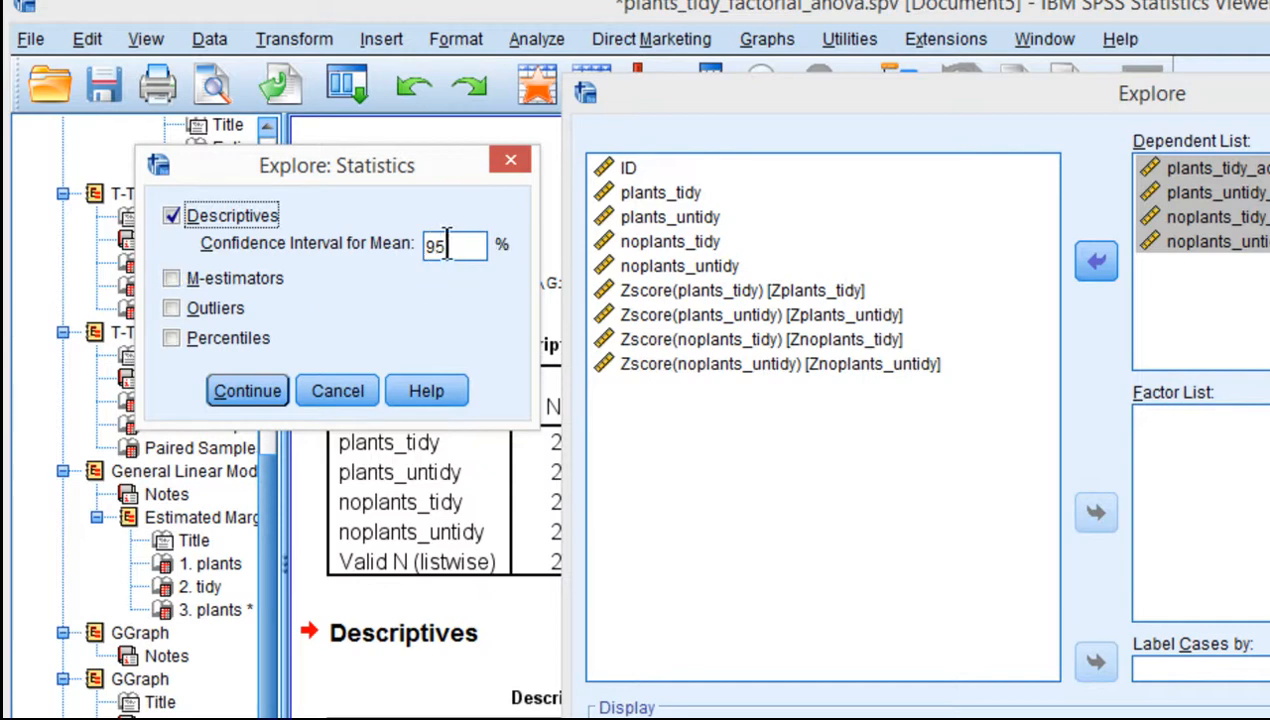
pyautogui.click(227, 388)
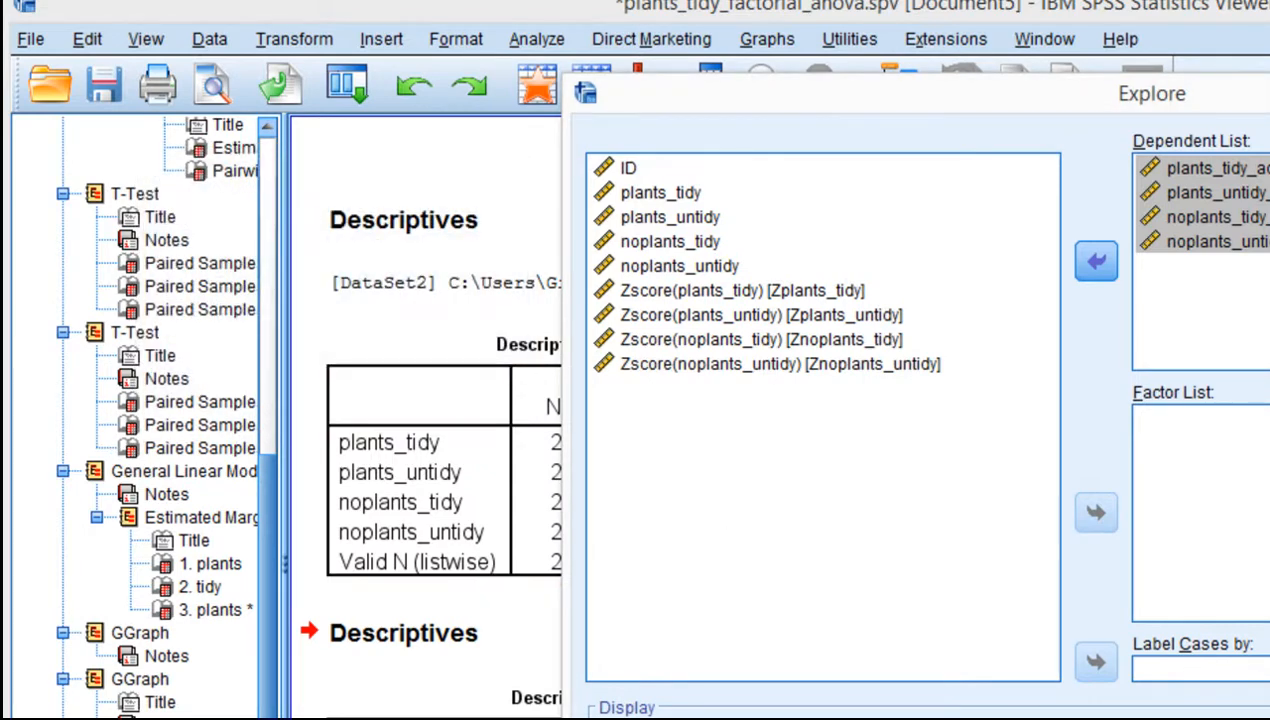
pyautogui.click(905, 718)
# - Examine the means and 95% confidence interval bounds of the four adjusted variables in the Explore output
pyautogui.scroll(-1, 726, 600)
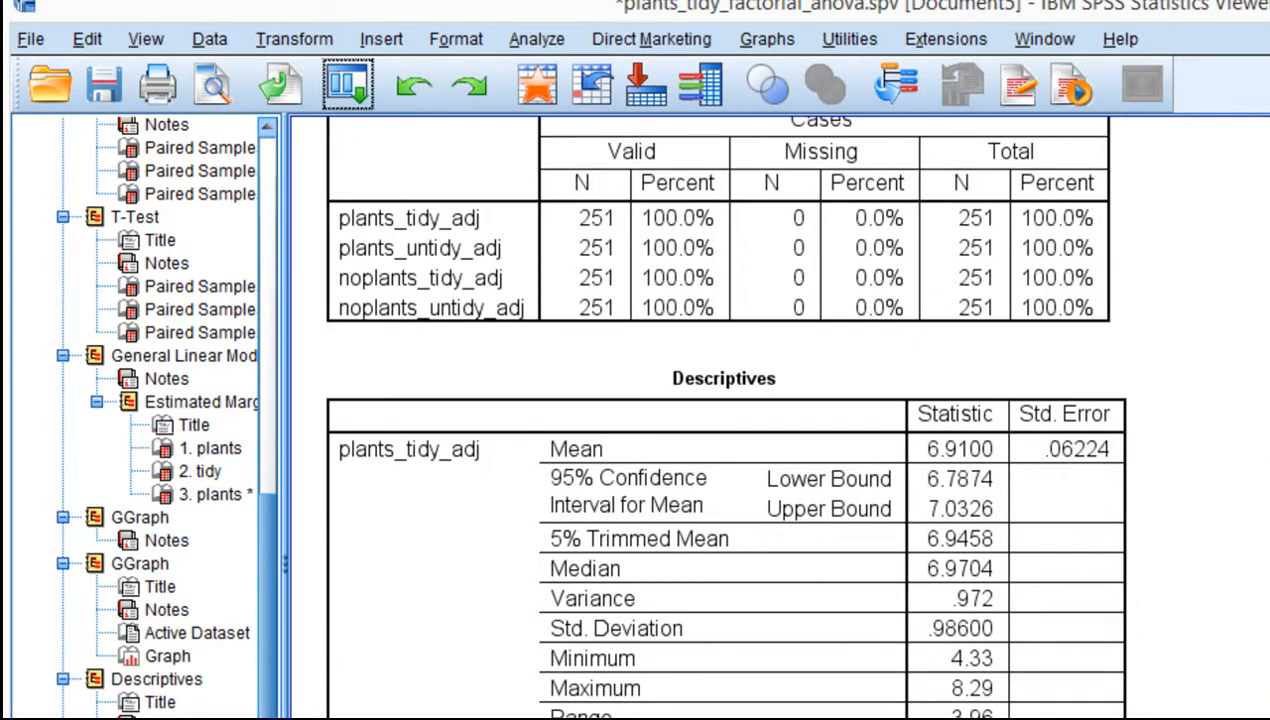
pyautogui.click(1048, 498)
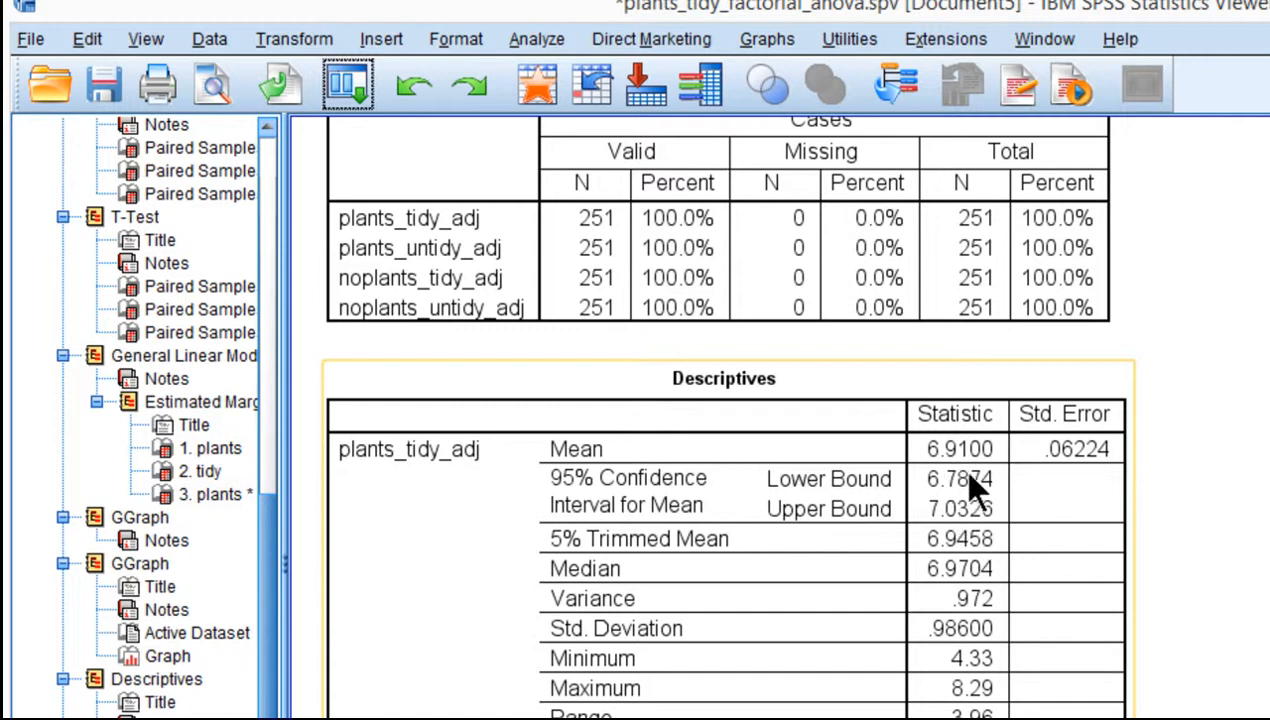
pyautogui.scroll(-3, 1025, 596)
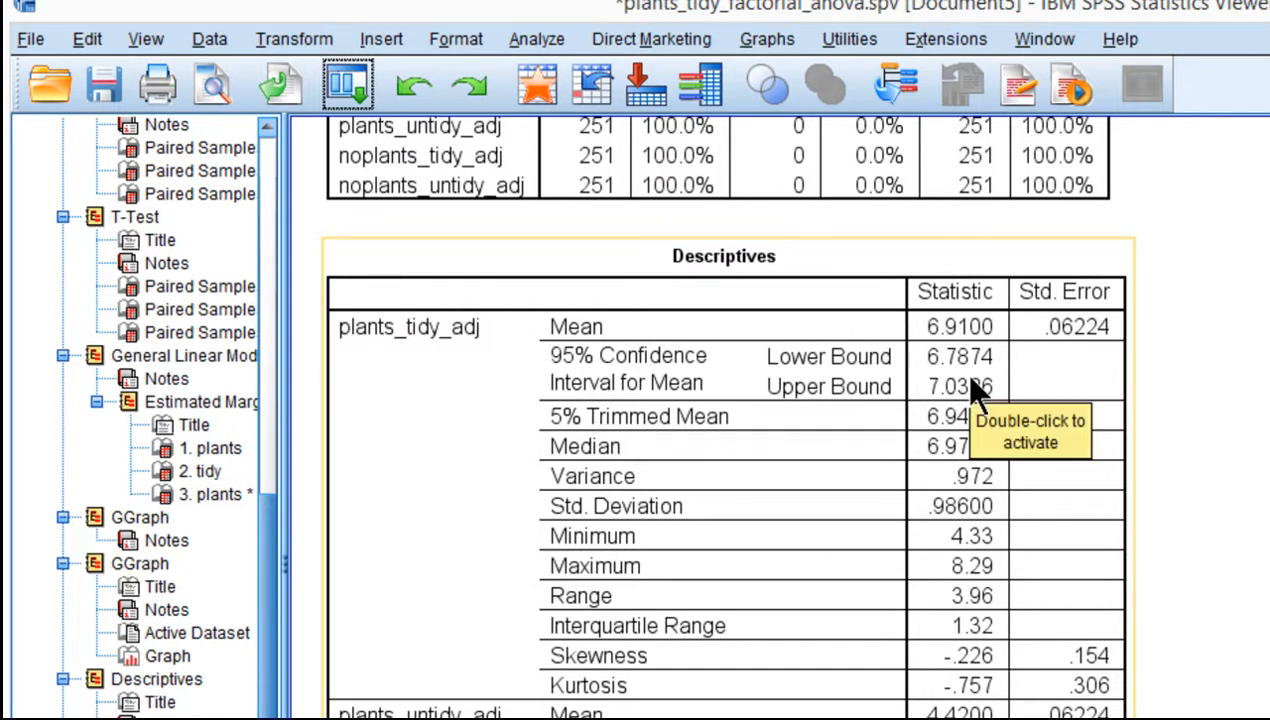
pyautogui.scroll(-10, 1004, 560)
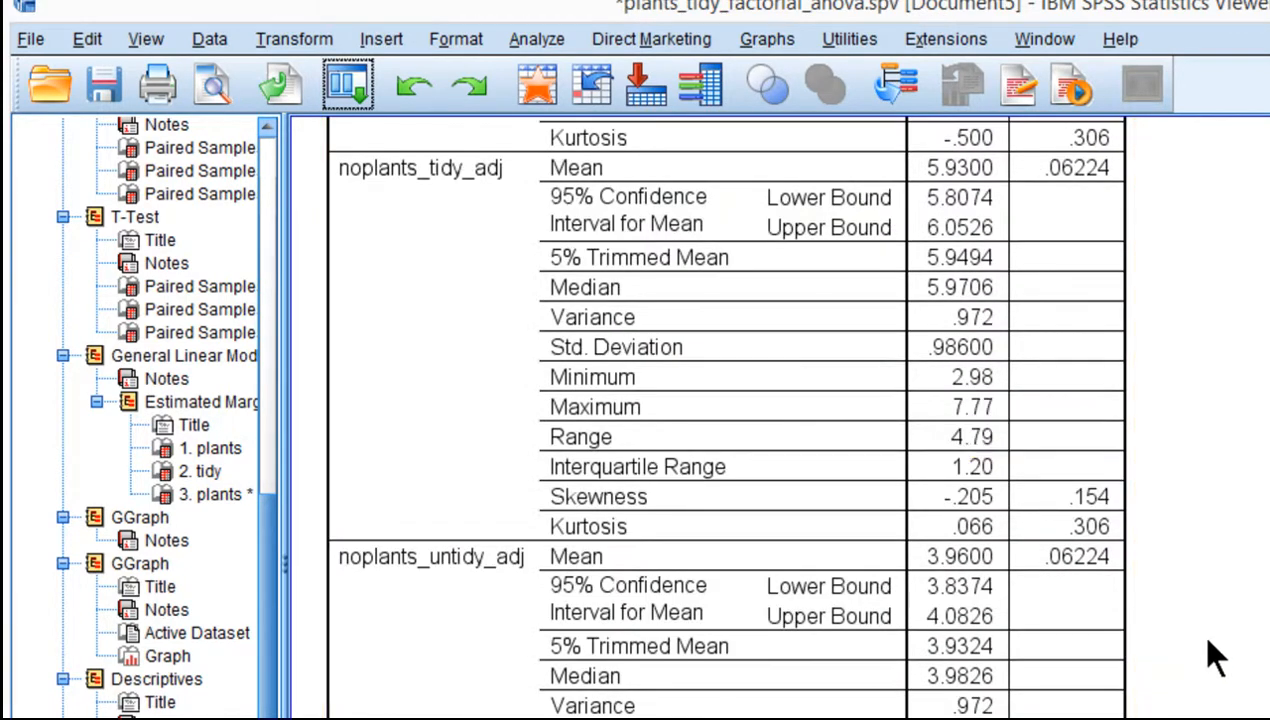
pyautogui.scroll(15, 1206, 640)
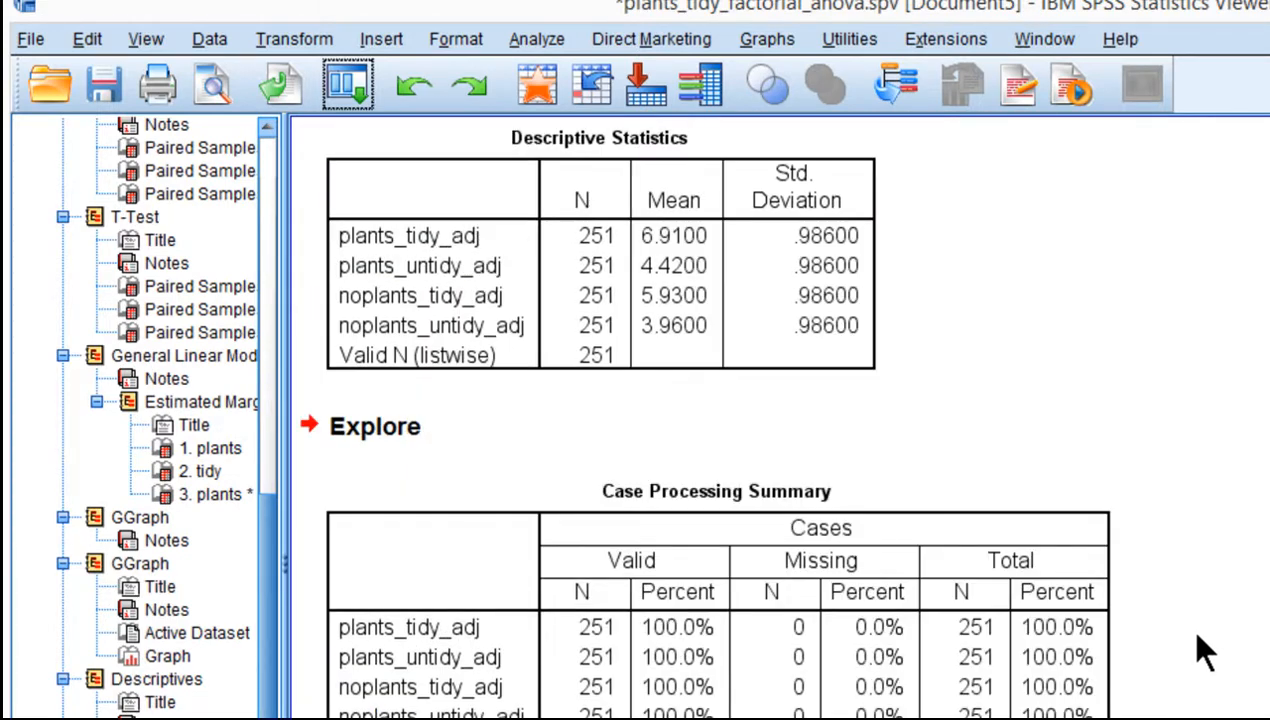
pyautogui.scroll(-10, 1198, 636)
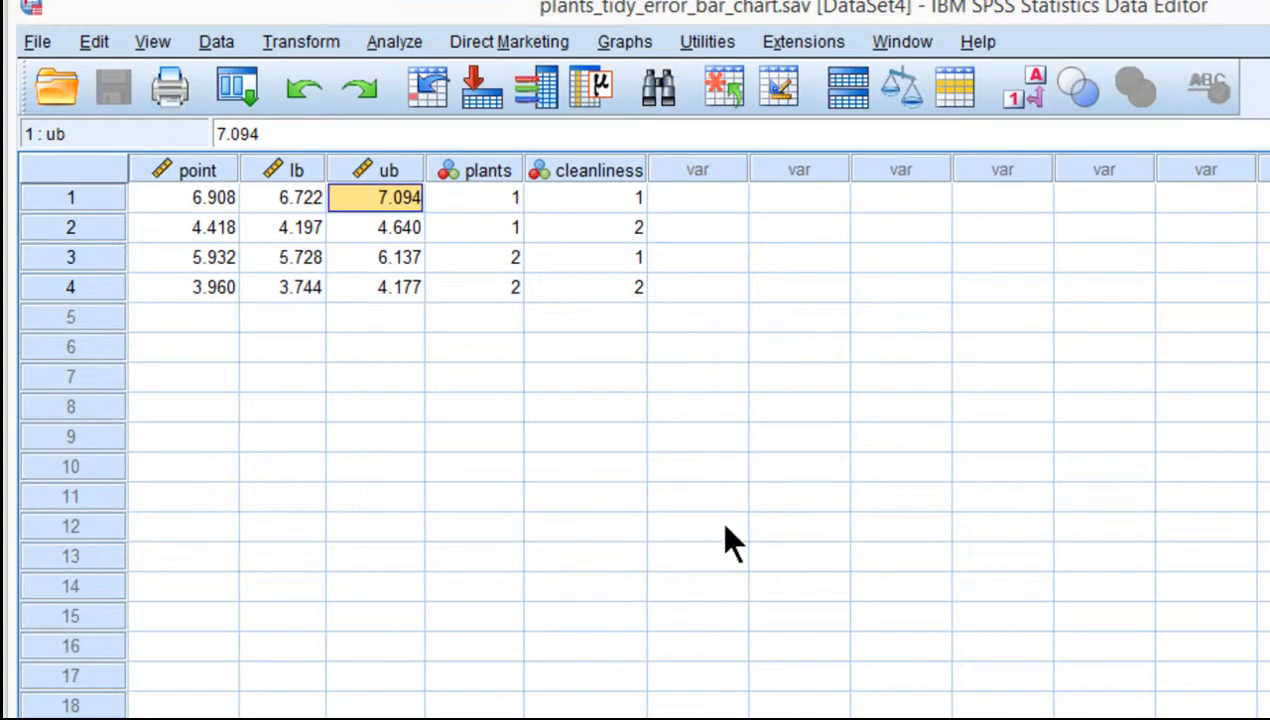
# - Clear the lb and ub values in all four rows of the plants_tidy_error_bar_chart.sav dataset
pyautogui.press('Left')
pyautogui.press('Left')
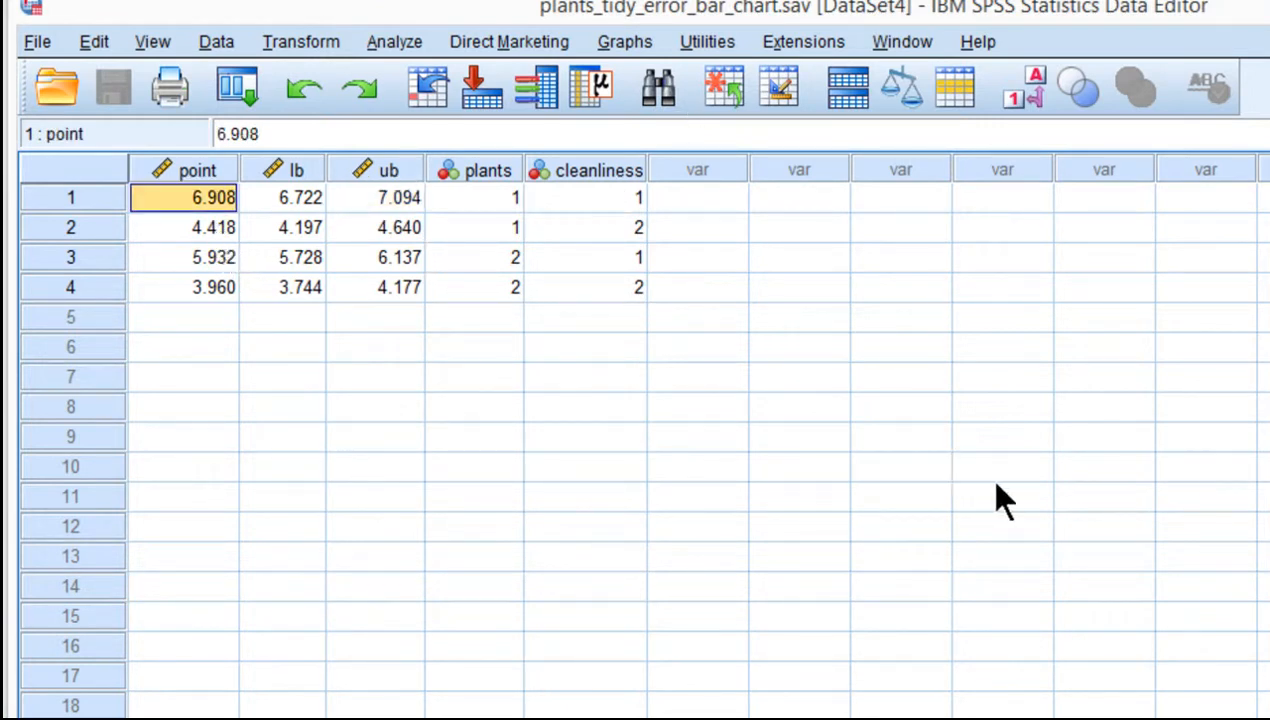
pyautogui.press('Right')
pyautogui.hotkey('shift', 'Right')
pyautogui.hotkey('shift', 'Down')
pyautogui.hotkey('shift', 'Down')
pyautogui.hotkey('shift', 'Down')
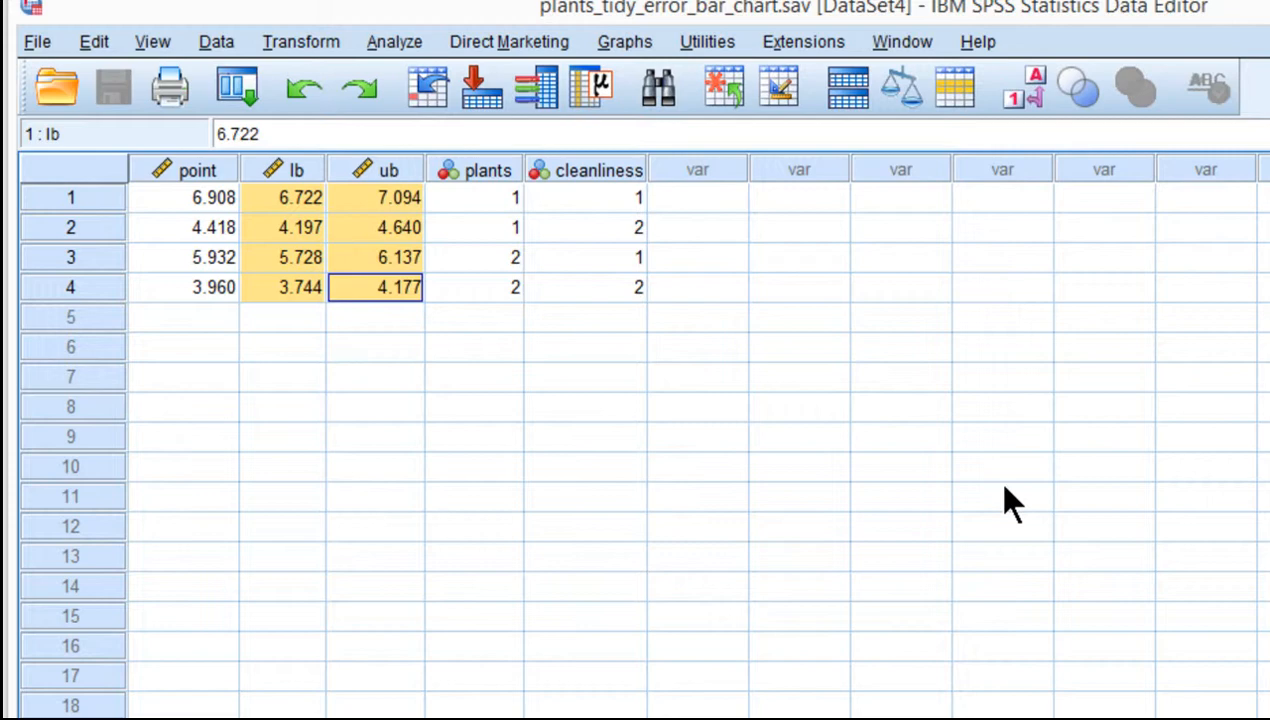
pyautogui.press('Up')
pyautogui.press('Left')
pyautogui.press('Up')
pyautogui.press('Up')
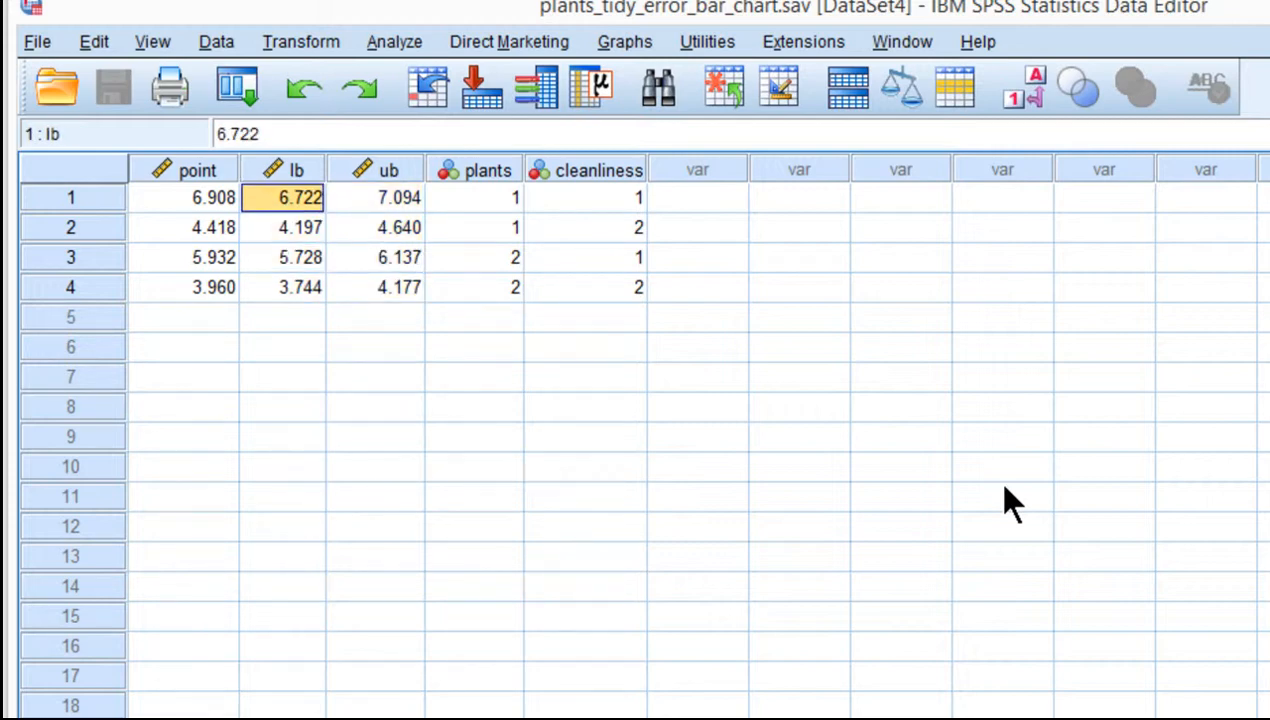
pyautogui.hotkey('shift', 'Right')
pyautogui.hotkey('shift', 'Down')
pyautogui.hotkey('shift', 'Down')
pyautogui.hotkey('shift', 'Down')
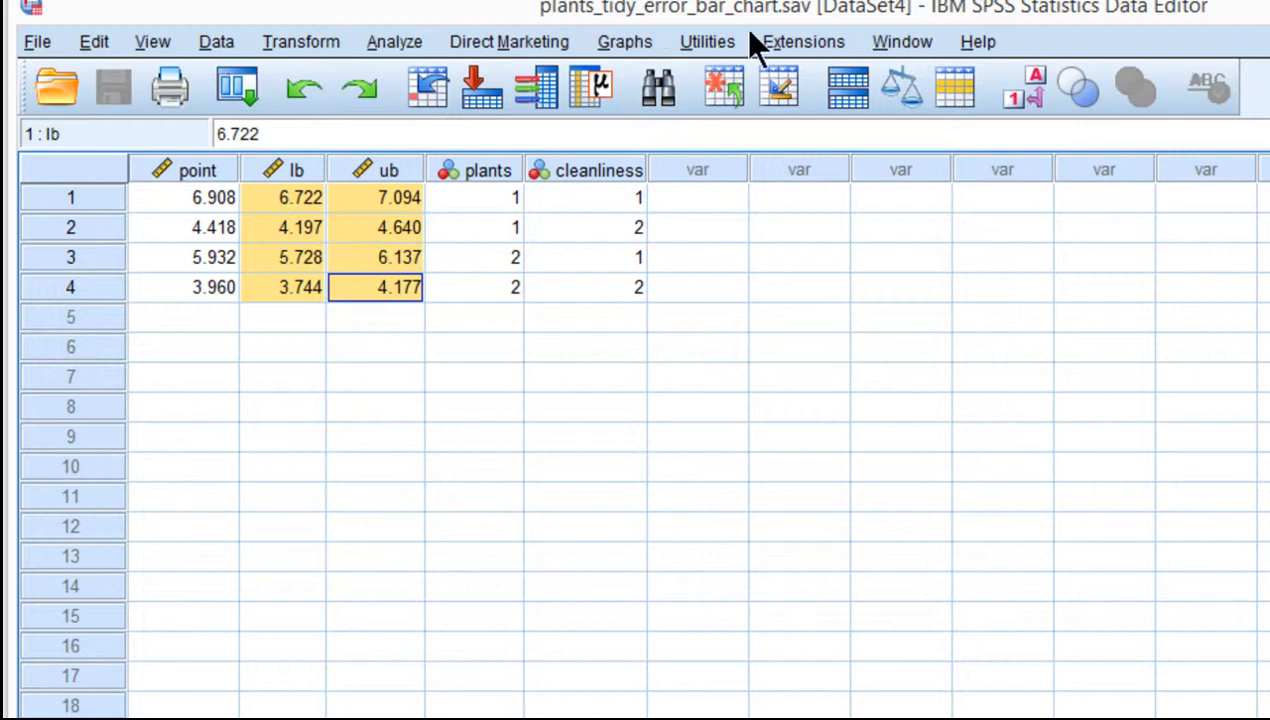
pyautogui.press('Delete')
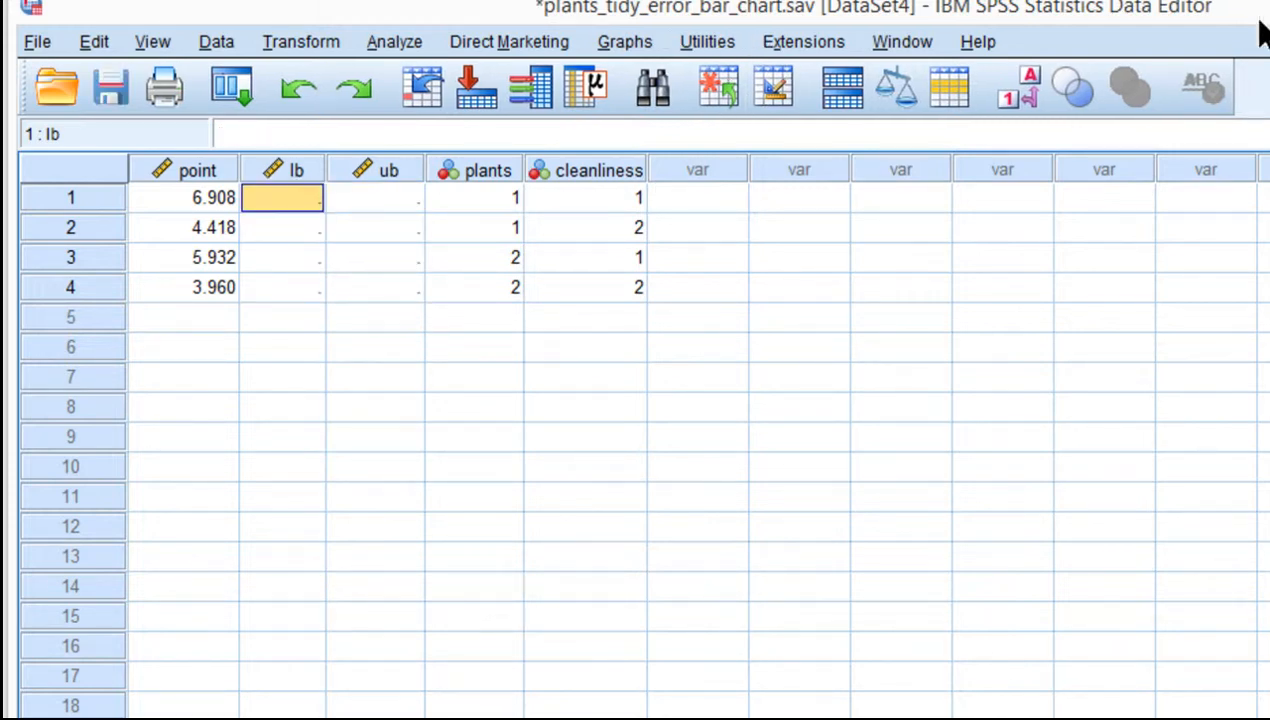
# - Arrange the data editor below the Explore Descriptives table so the plants_tidy_adj confidence bounds and the first data row are both in view
pyautogui.moveTo(1258, 24); pyautogui.dragTo(1246, 101)
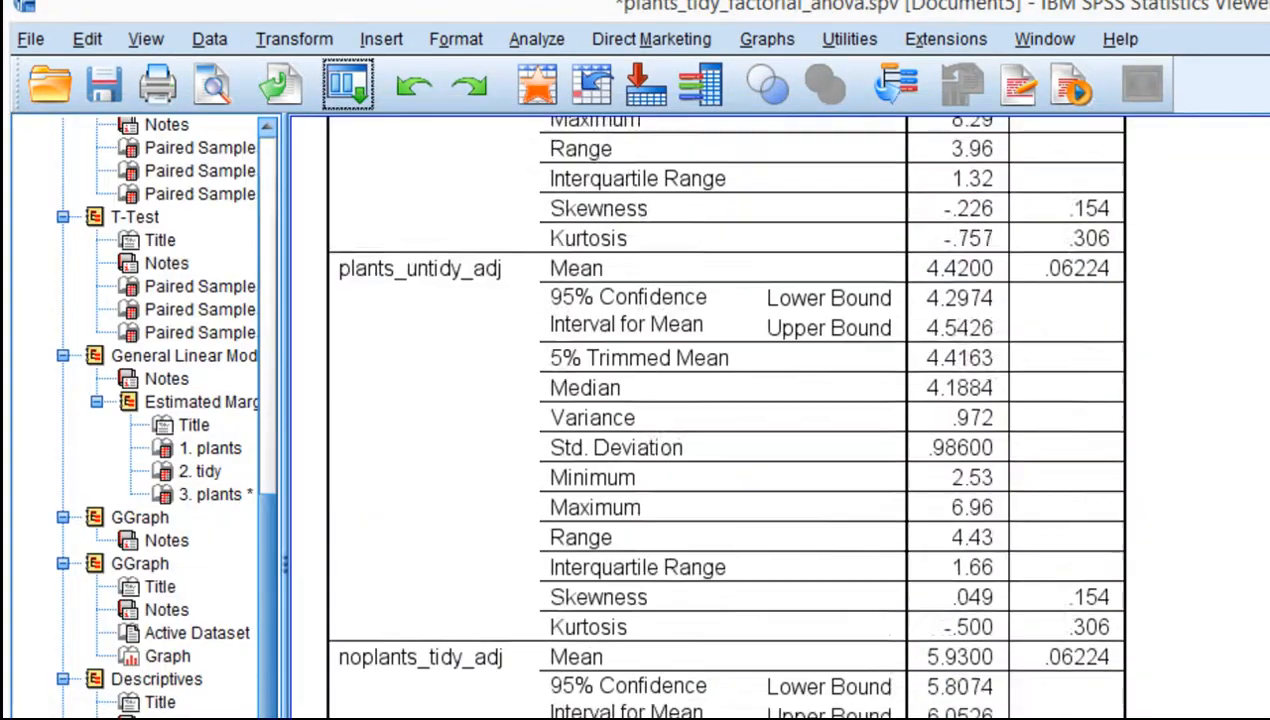
pyautogui.scroll(15, 720, 420)
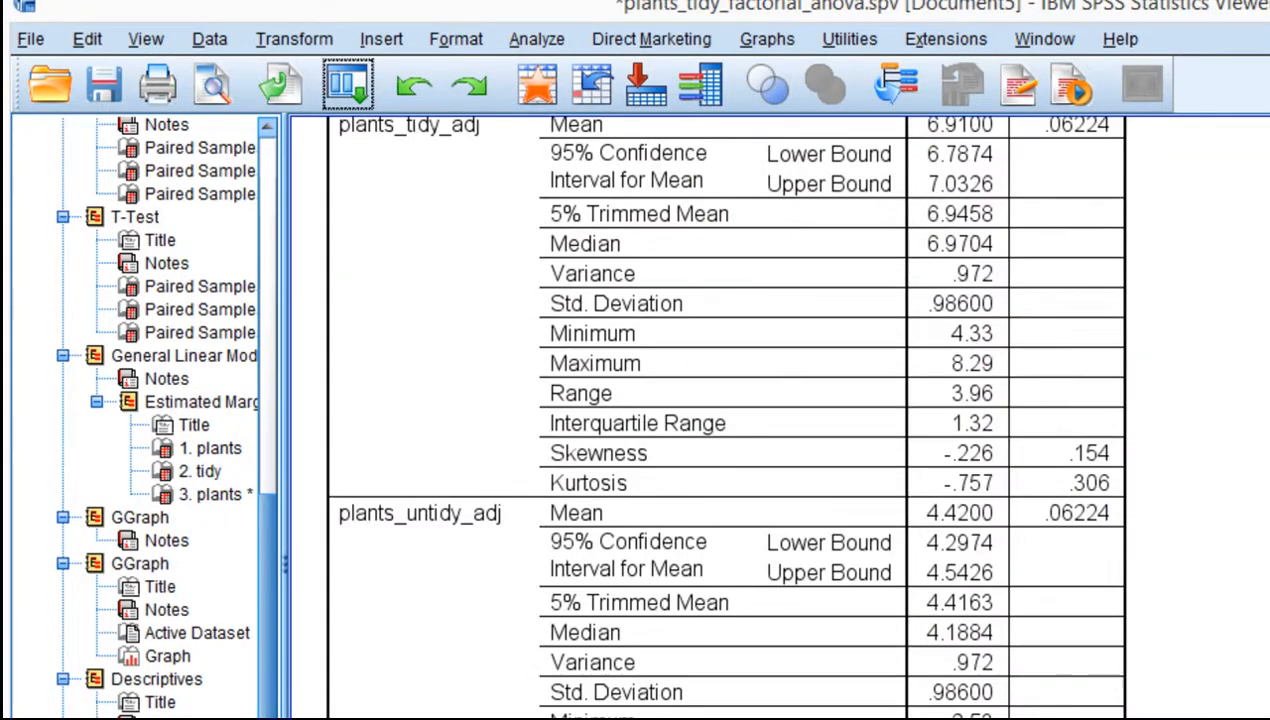
pyautogui.scroll(-5, 720, 420)
pyautogui.click(762, 267)
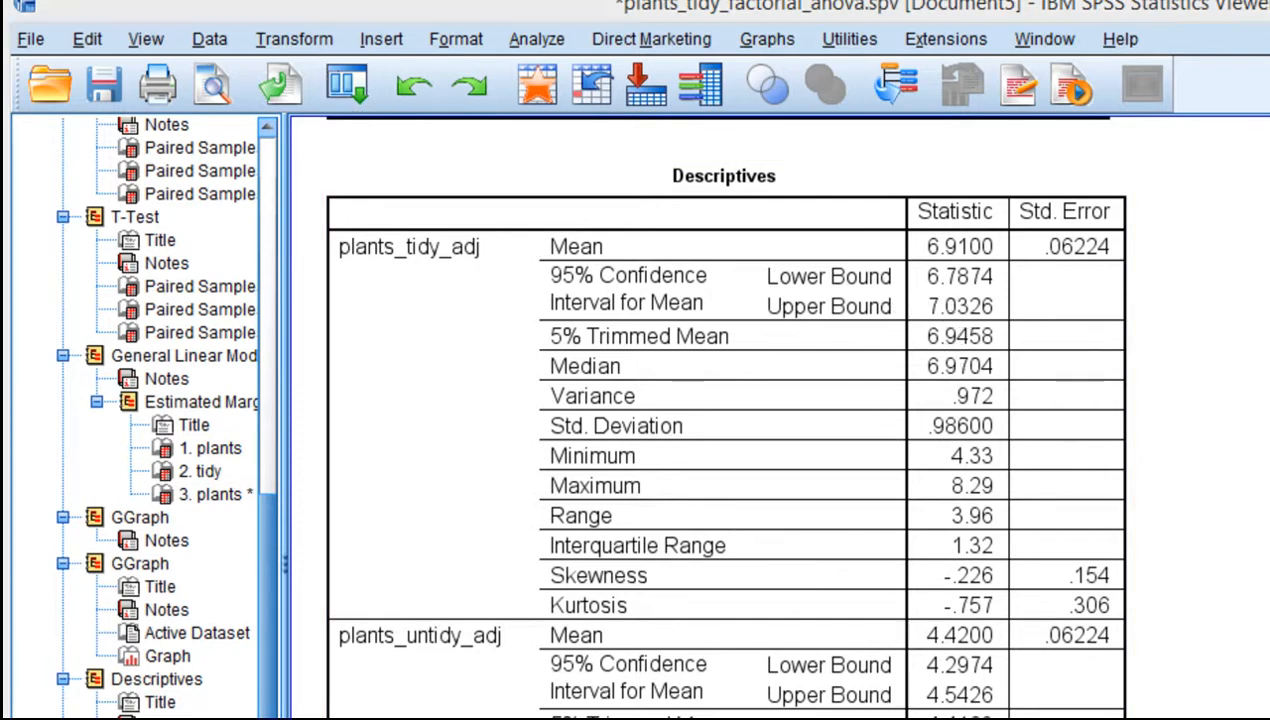
pyautogui.hotkey('alt', 'Tab')
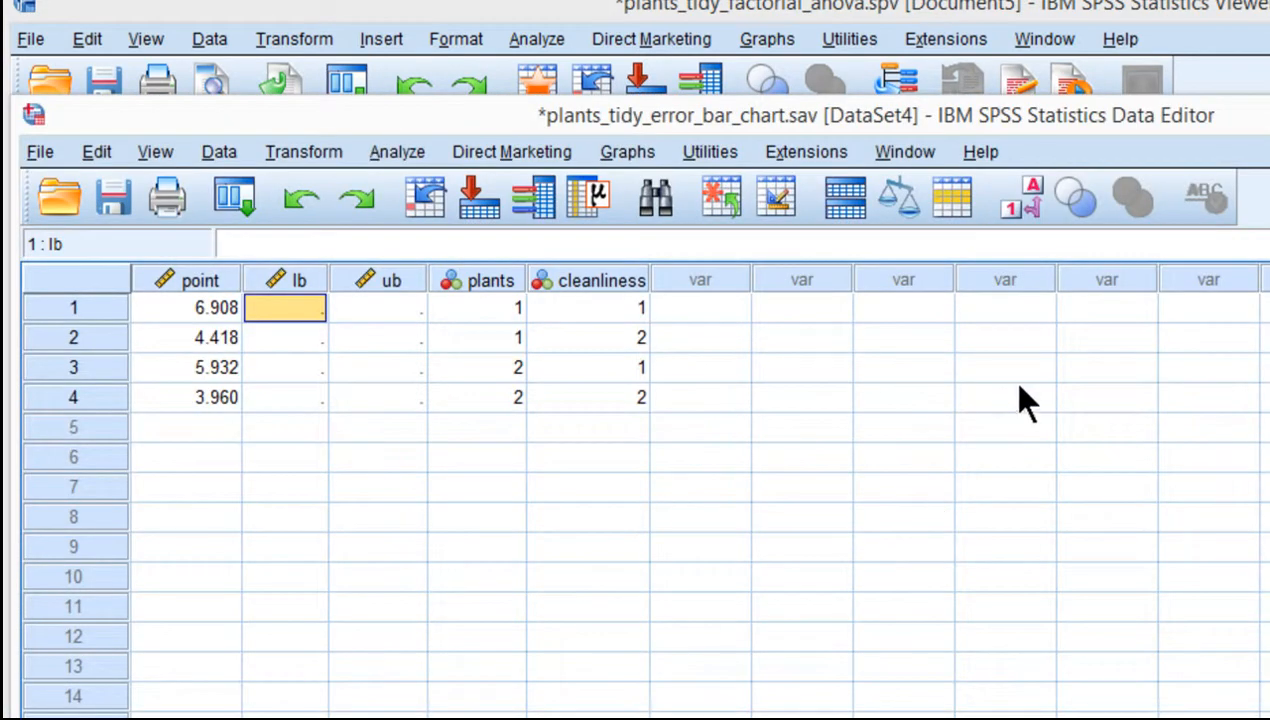
pyautogui.moveTo(1066, 124); pyautogui.dragTo(1256, 500)
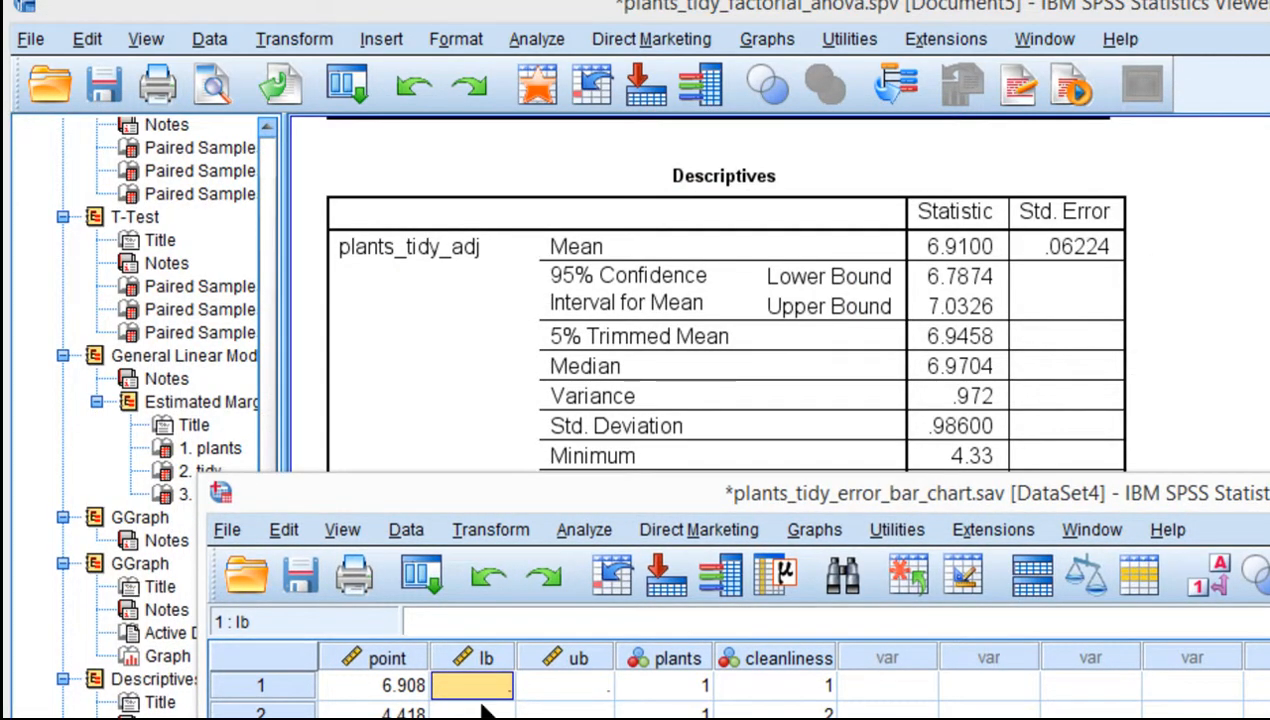
# - Enter the plants_tidy_adj confidence bounds in row 1, with lb 6.78 and ub 7.03
pyautogui.write('6.78')
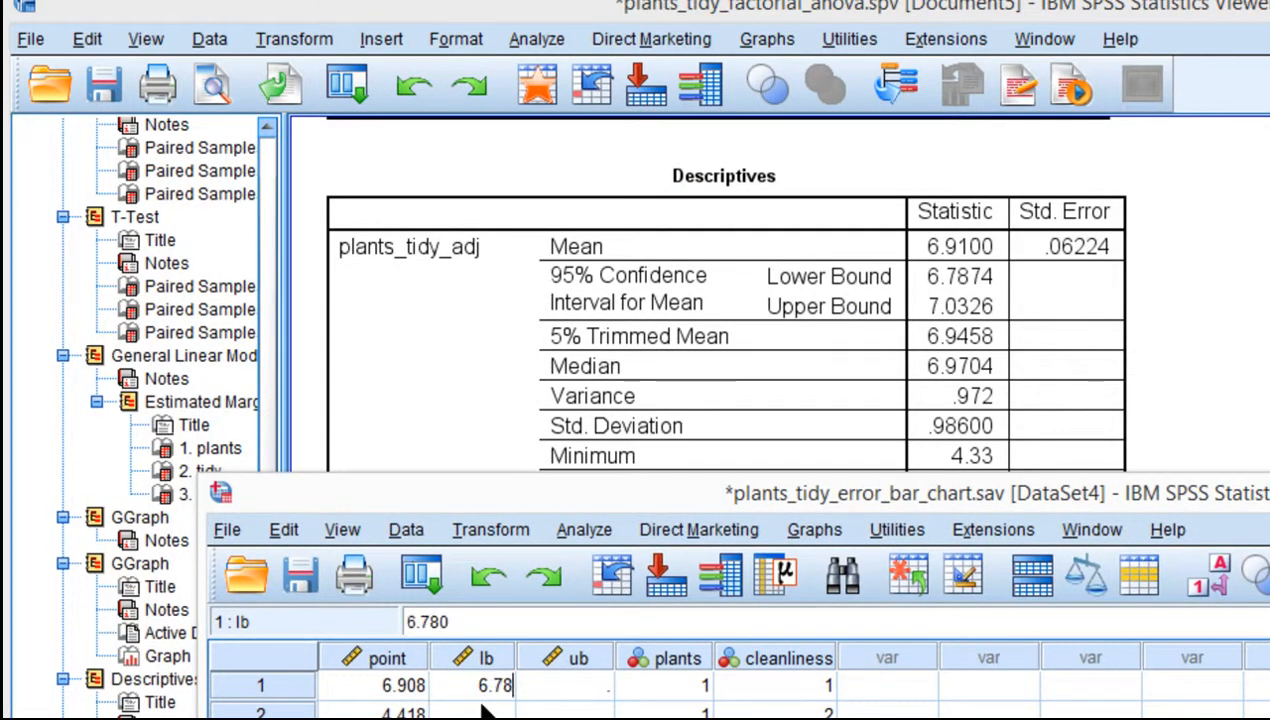
pyautogui.press('Tab')
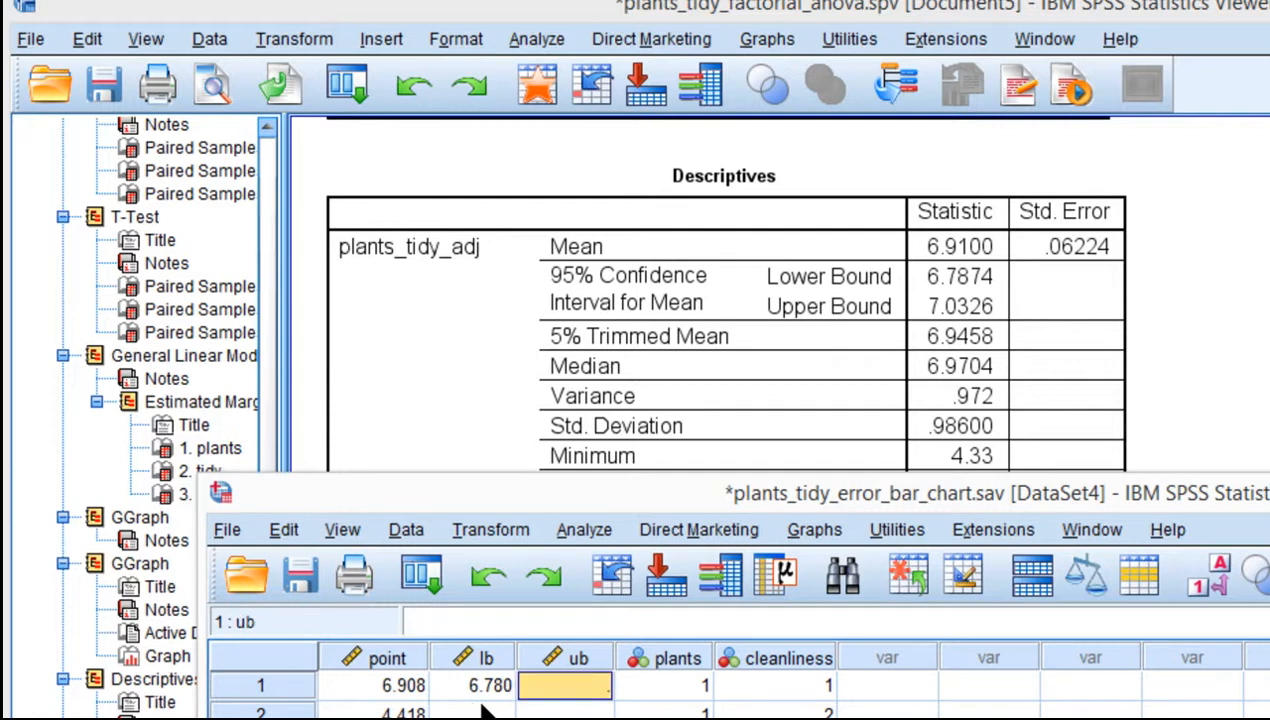
pyautogui.write('7.03')
pyautogui.press('Return')
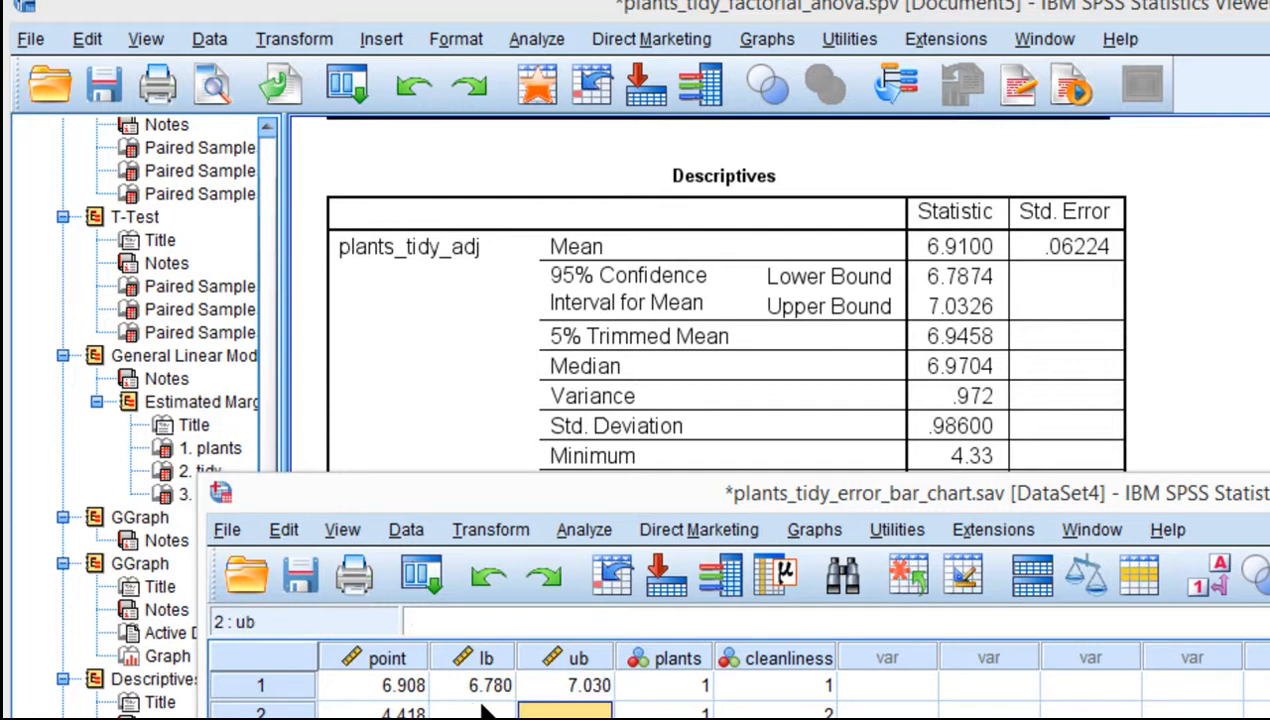
# - Enter the plants_untidy_adj confidence bounds from the Descriptives table in row 2, with lb 4.297 and ub 4.543
pyautogui.click(483, 706)
pyautogui.hotkey('alt', 'Tab')
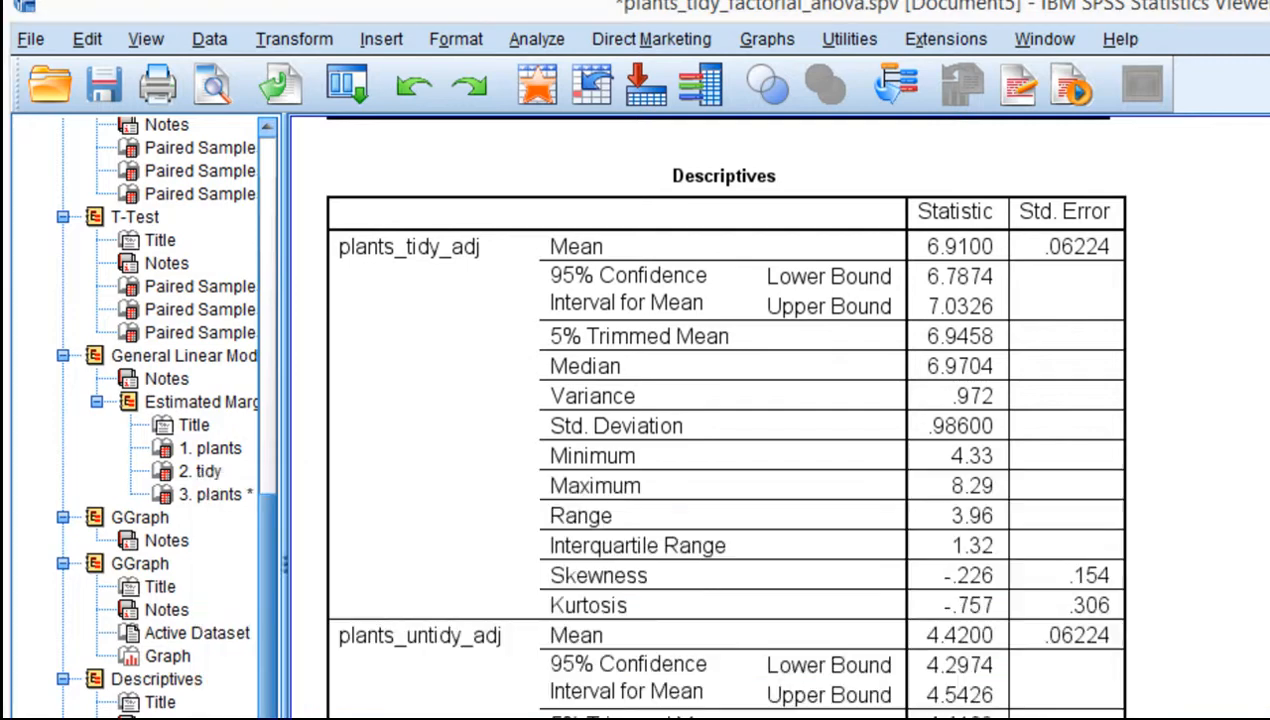
pyautogui.scroll(-3, 720, 420)
pyautogui.scroll(-1, 720, 420)
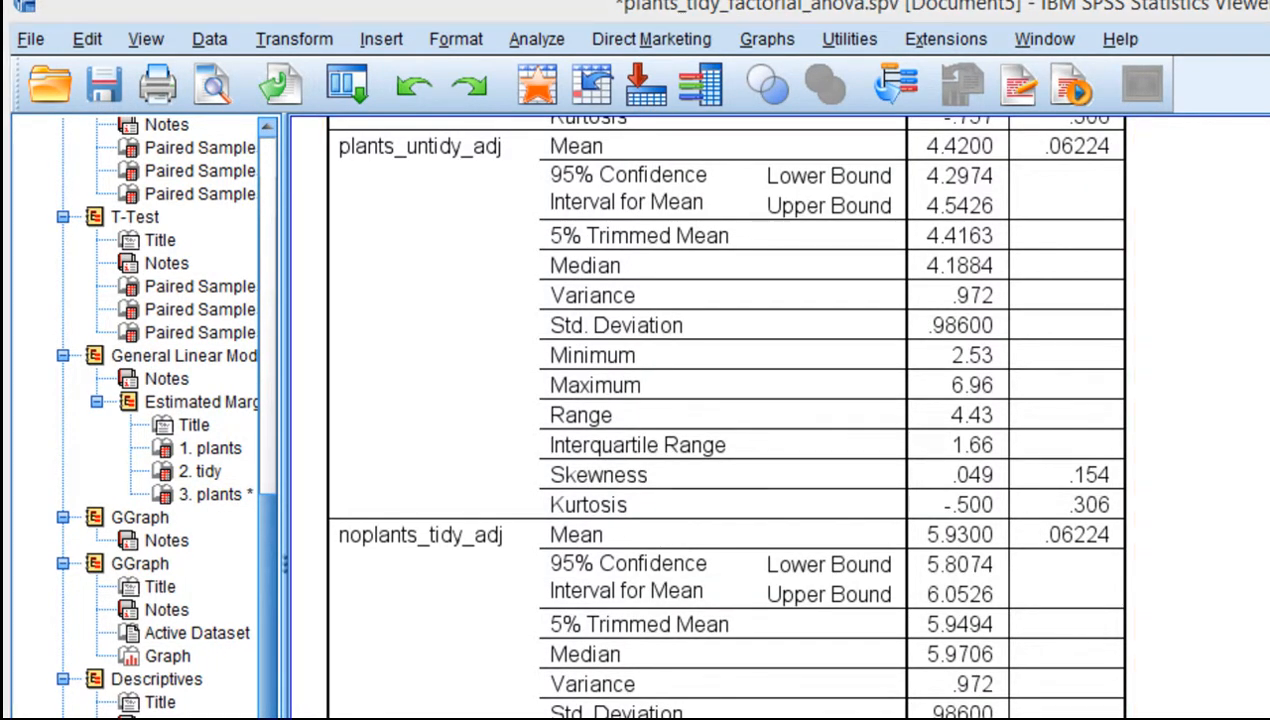
pyautogui.hotkey('alt', 'Tab')
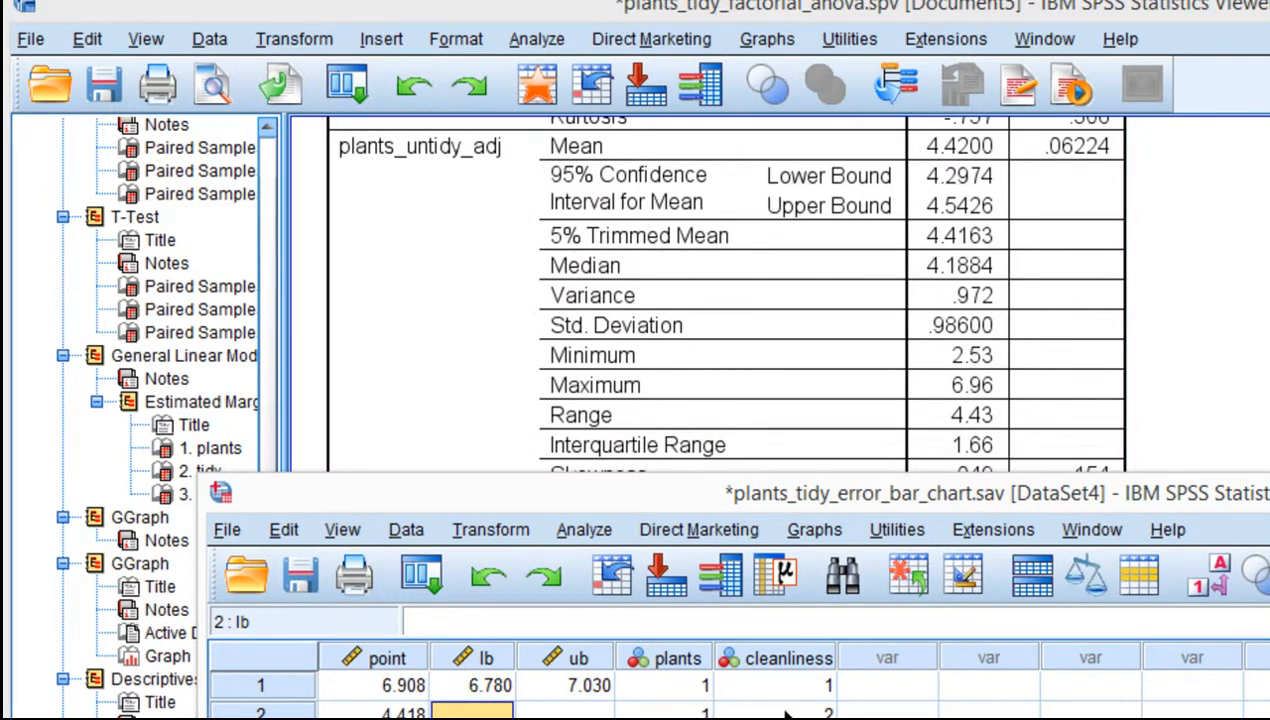
pyautogui.write('4.297')
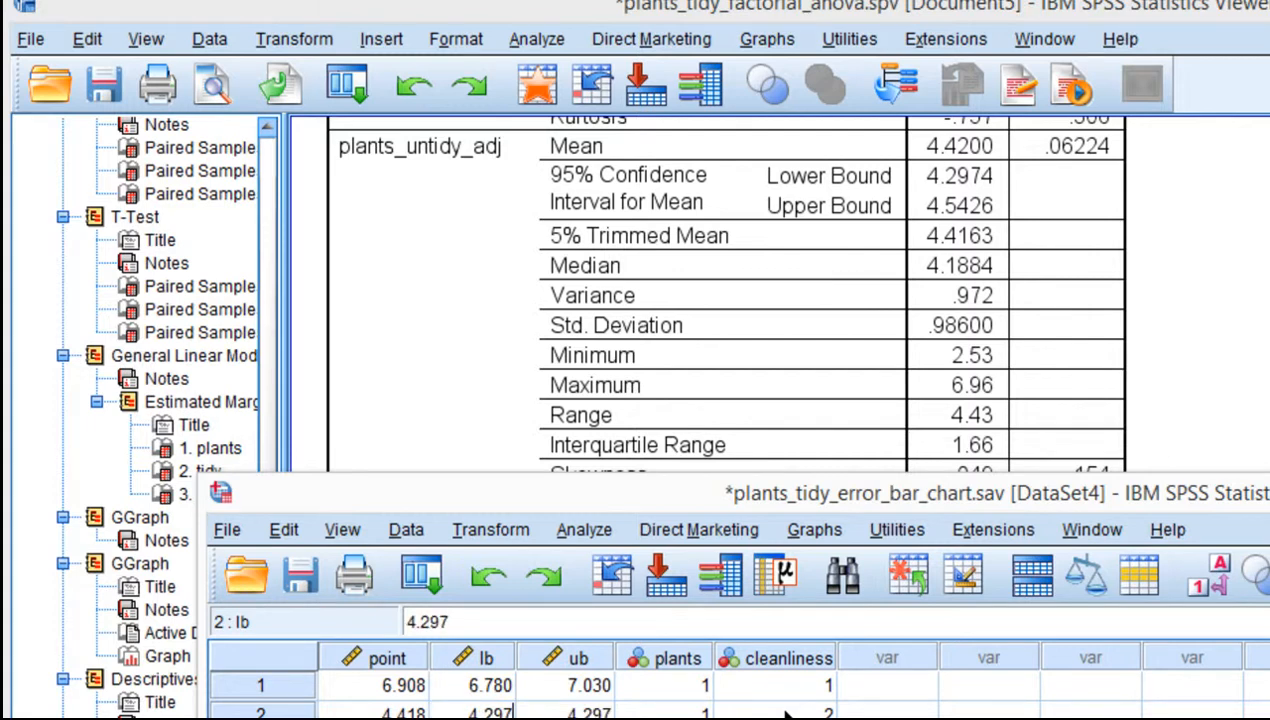
pyautogui.press('Tab')
pyautogui.write('4')
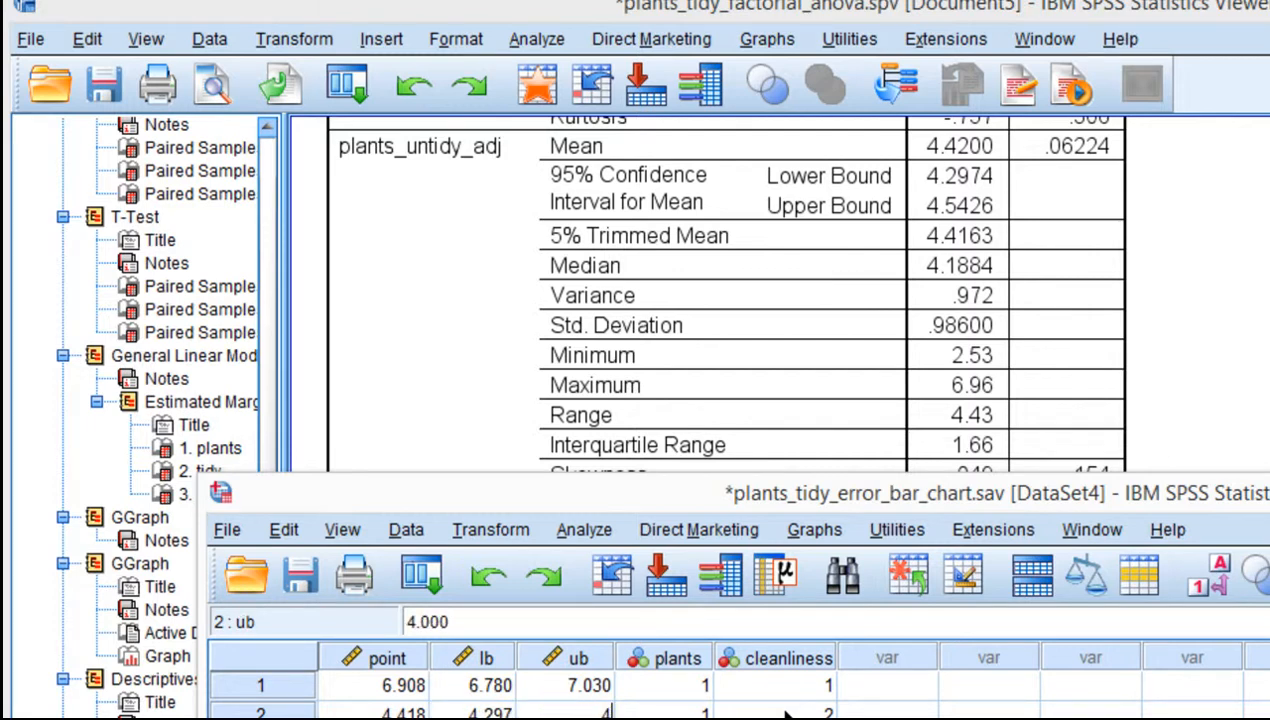
pyautogui.write('.542')
pyautogui.press('Return')
pyautogui.press('Left')
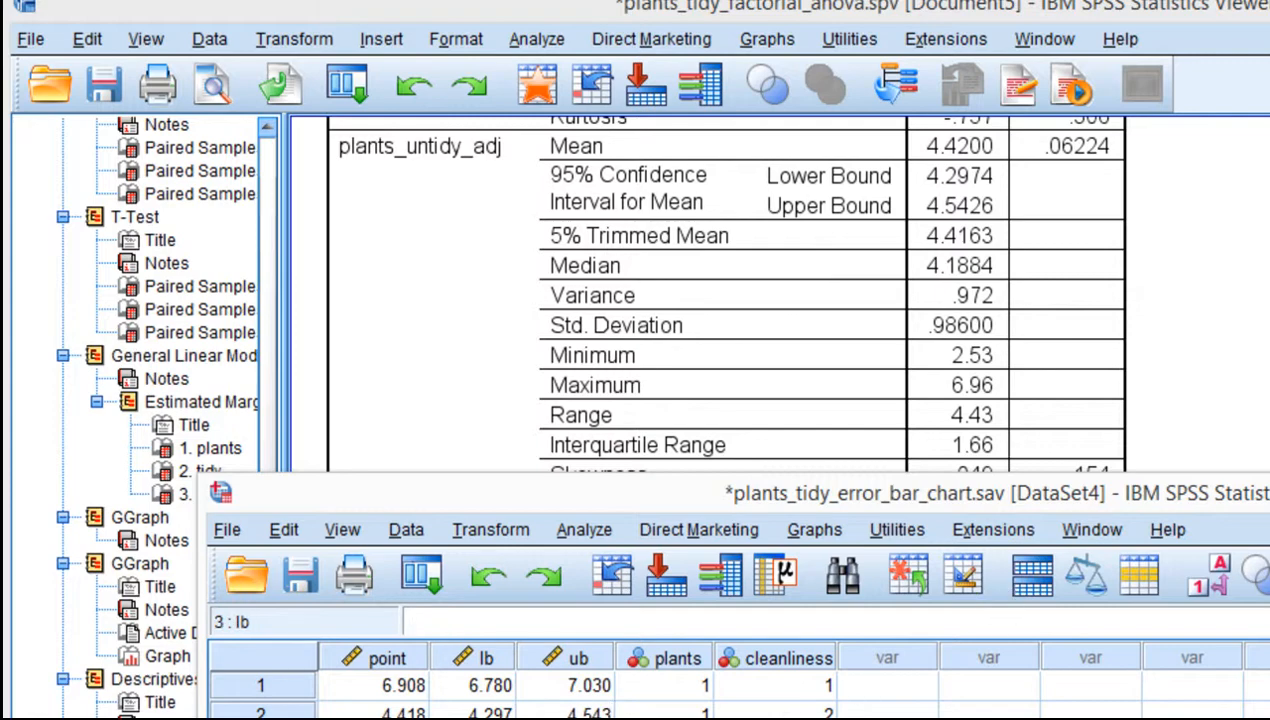
# - Enter the noplants_tidy_adj confidence bounds from the Descriptives table in row 3, with lb 5.807 and ub 6.05
pyautogui.click(1258, 420)
pyautogui.scroll(-3, 780, 415)
pyautogui.scroll(-3, 797, 672)
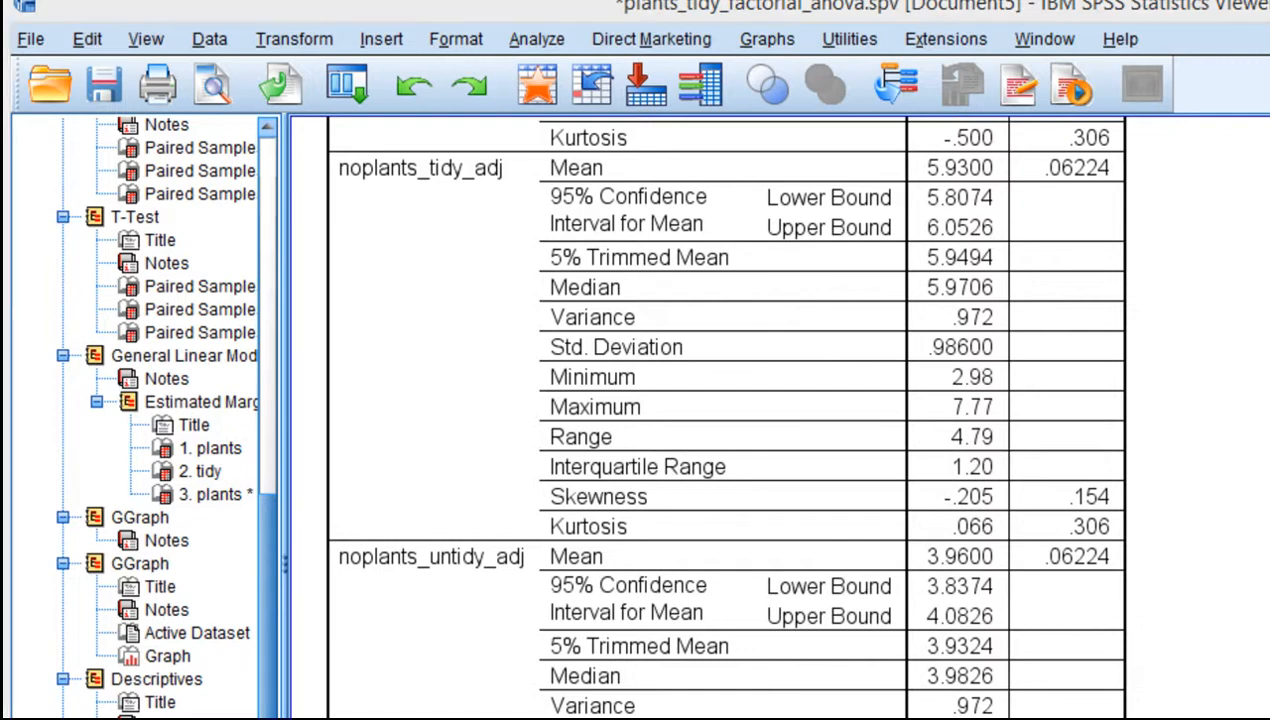
pyautogui.click(780, 716)
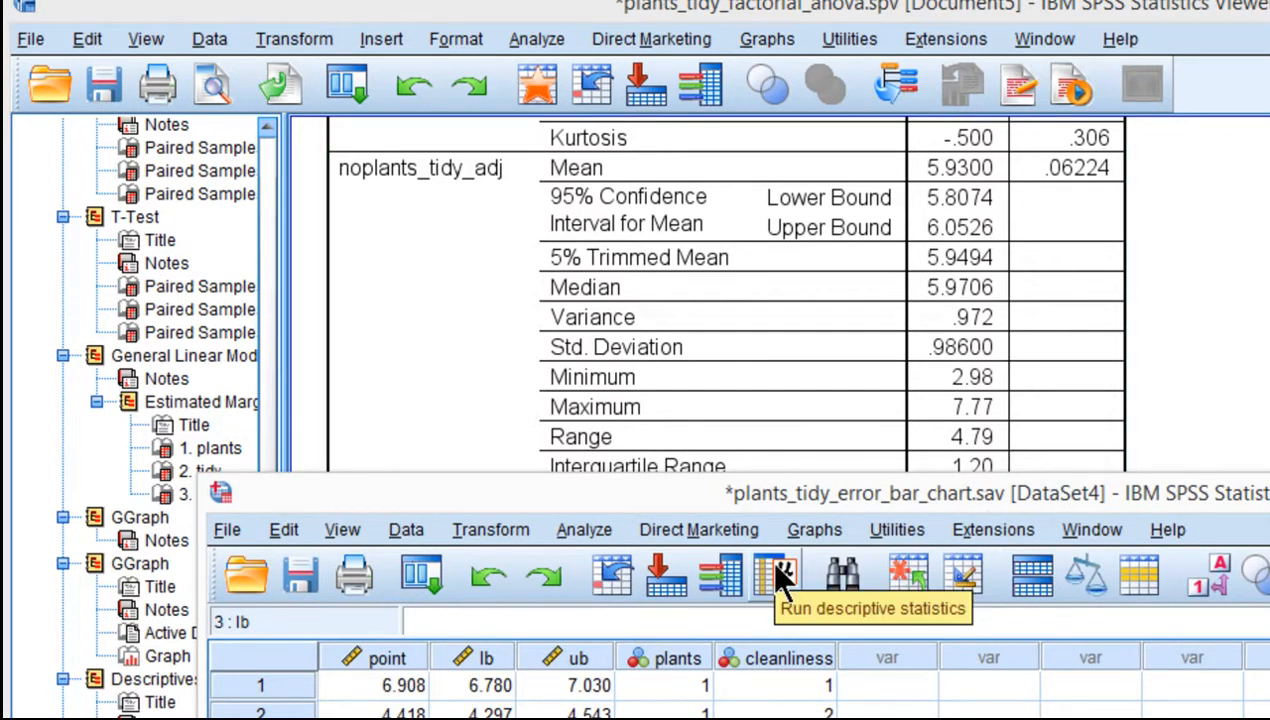
pyautogui.write('07')
pyautogui.press('Tab')
pyautogui.write('6.05')
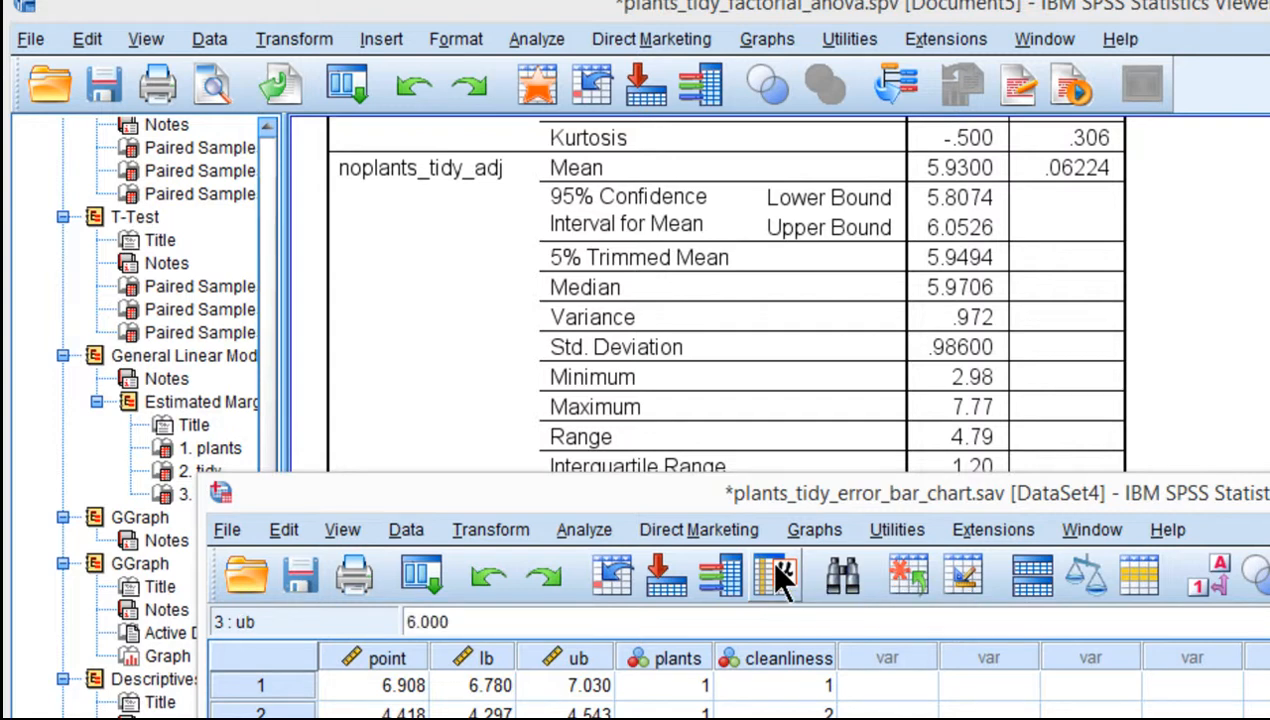
pyautogui.press('Return')
pyautogui.press('Left')
# - Enter the noplants_untidy_adj confidence bounds from the Descriptives table in row 4, with lb 3.83 and ub 4.08
pyautogui.hotkey('alt', 'Tab')
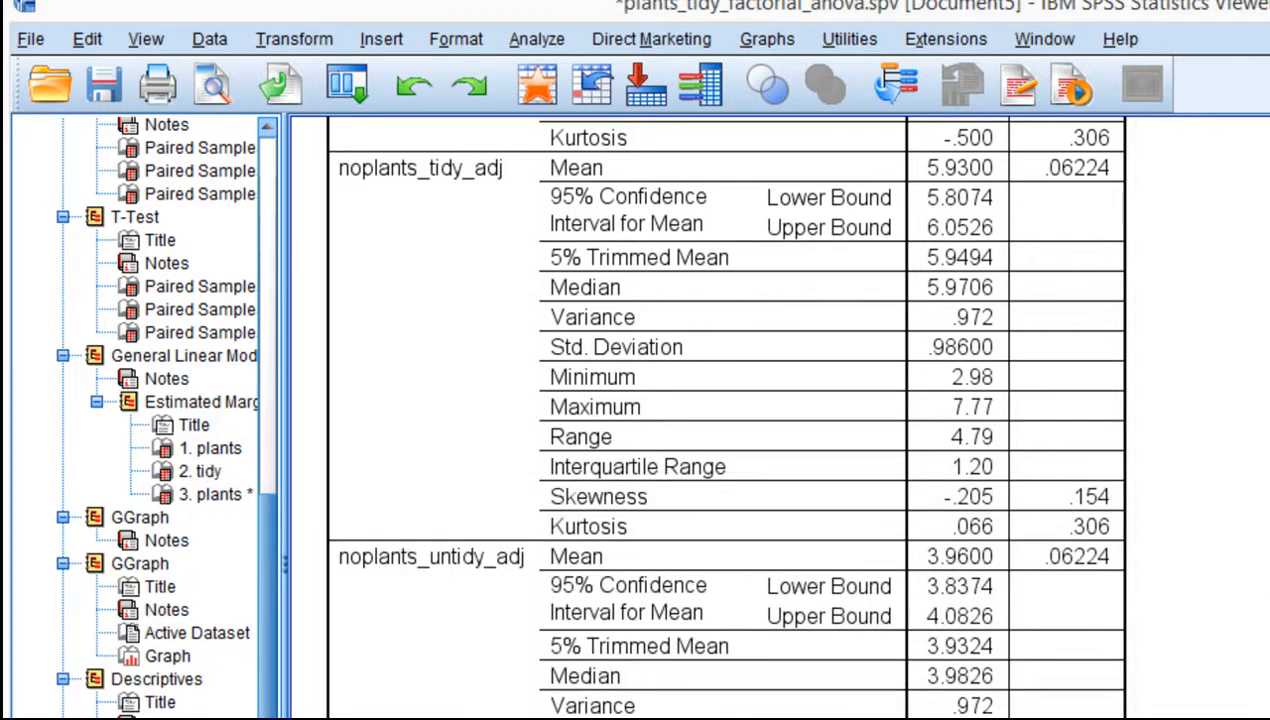
pyautogui.hotkey('alt', 'Tab')
pyautogui.write('3.83')
pyautogui.press('Tab')
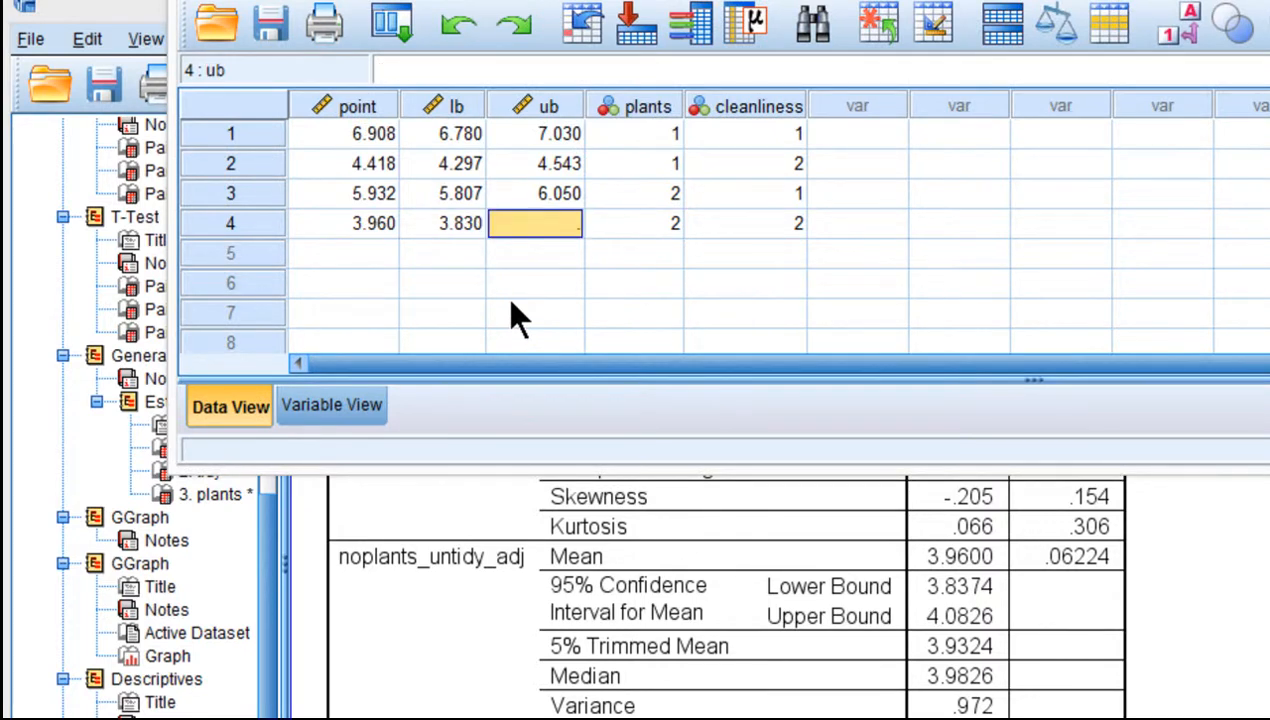
pyautogui.write('4.08')
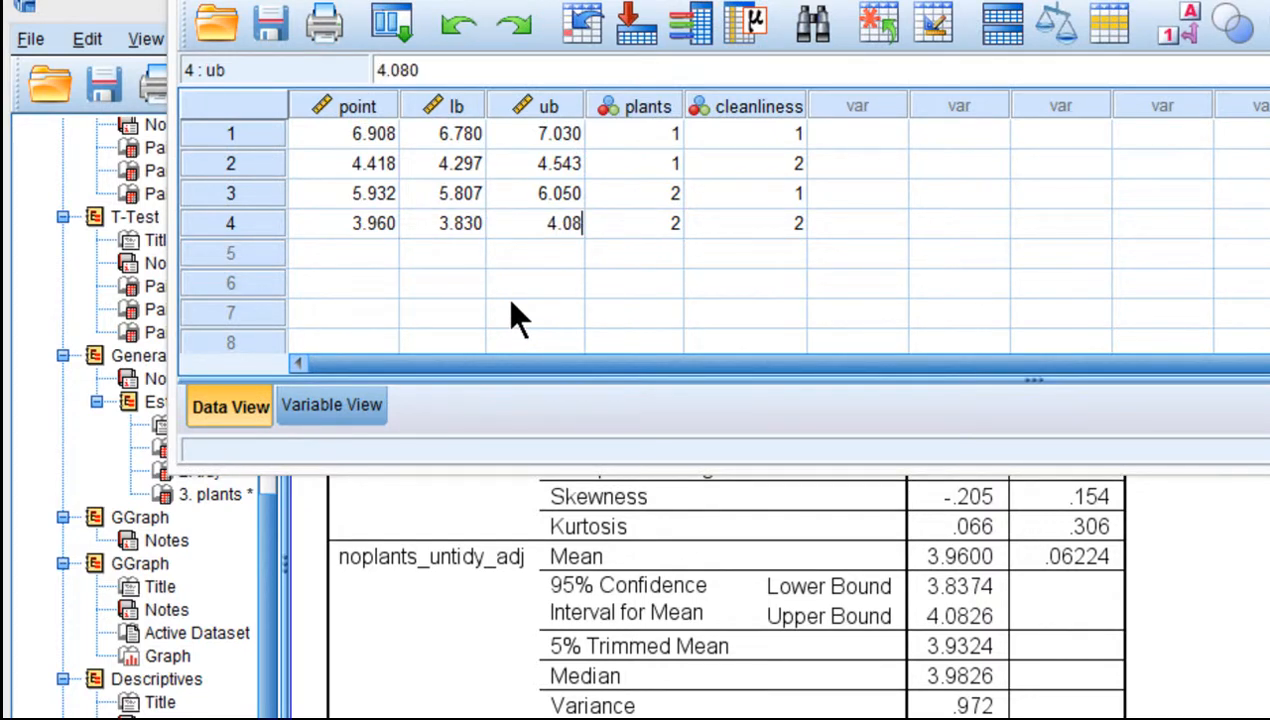
pyautogui.press('Return')
pyautogui.moveTo(1127, 0); pyautogui.dragTo(963, 0)
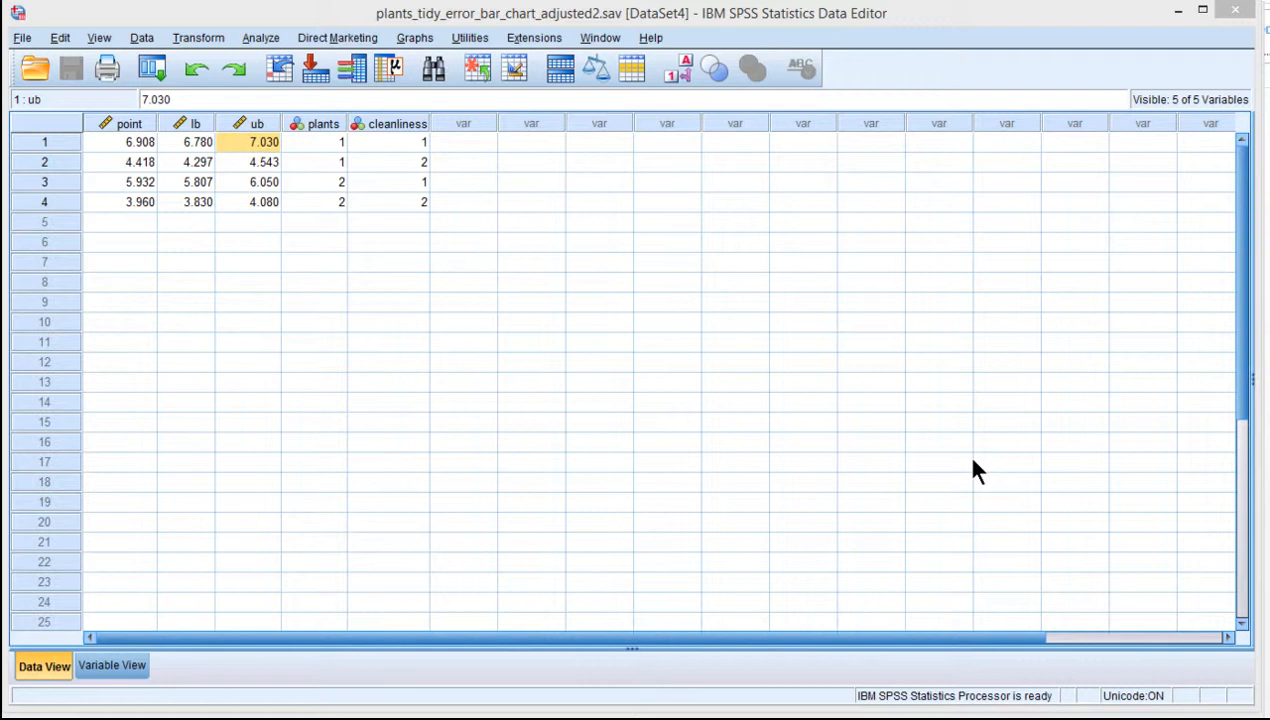
# - Open Chart Builder for the adjusted dataset and remove the high, low, close, panel and X-axis variables from the chart preview
pyautogui.click(184, 138)
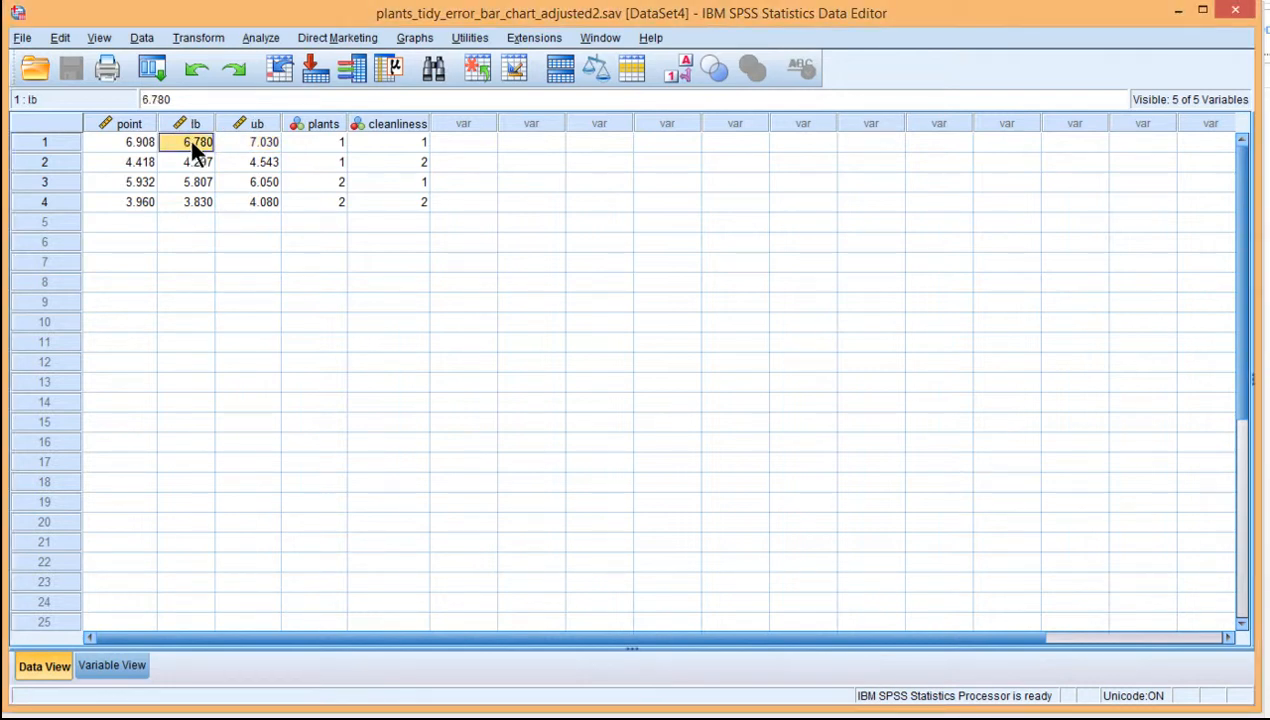
pyautogui.click(408, 40)
pyautogui.click(420, 62)
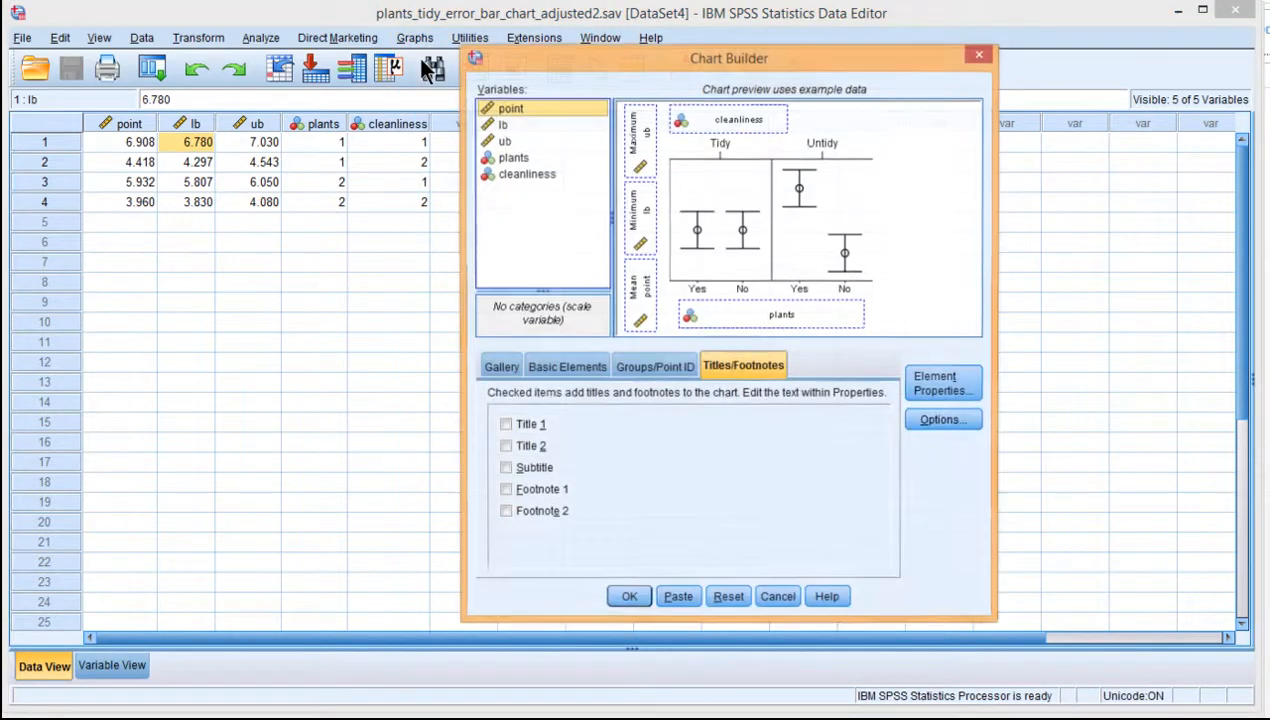
pyautogui.moveTo(565, 130); pyautogui.dragTo(520, 185)
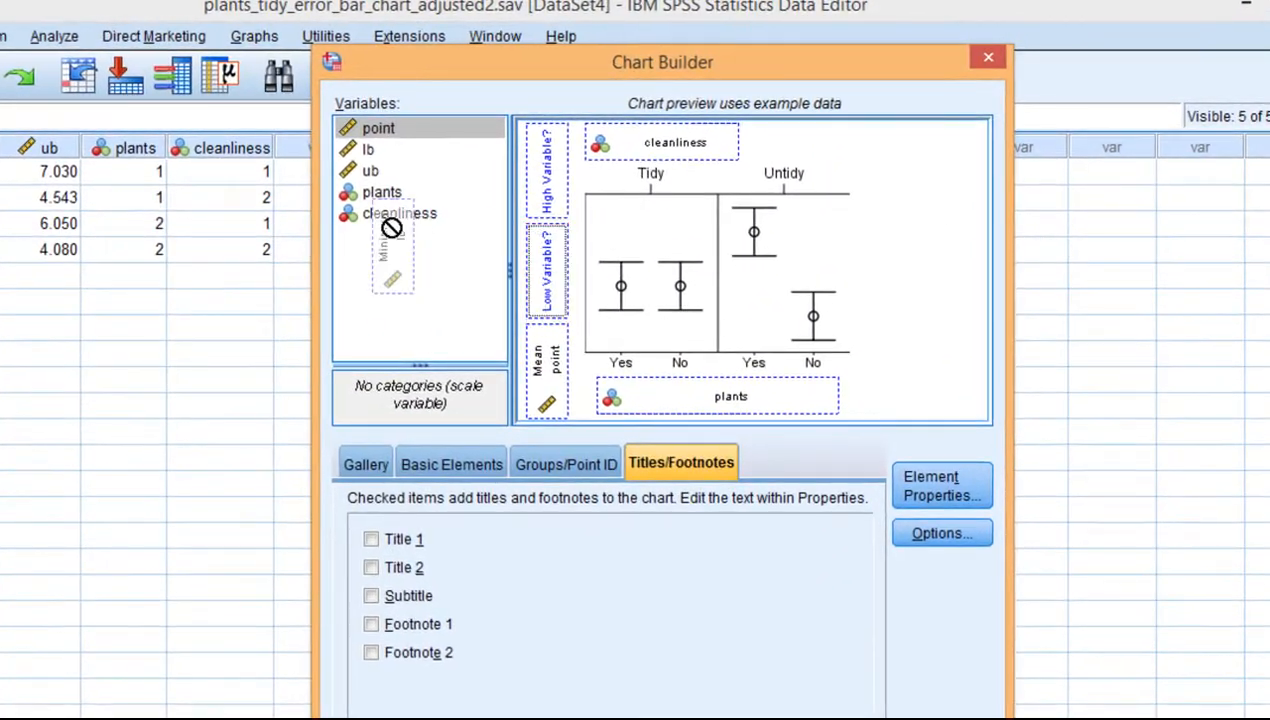
pyautogui.moveTo(391, 228); pyautogui.dragTo(338, 196)
pyautogui.moveTo(540, 343); pyautogui.dragTo(395, 285)
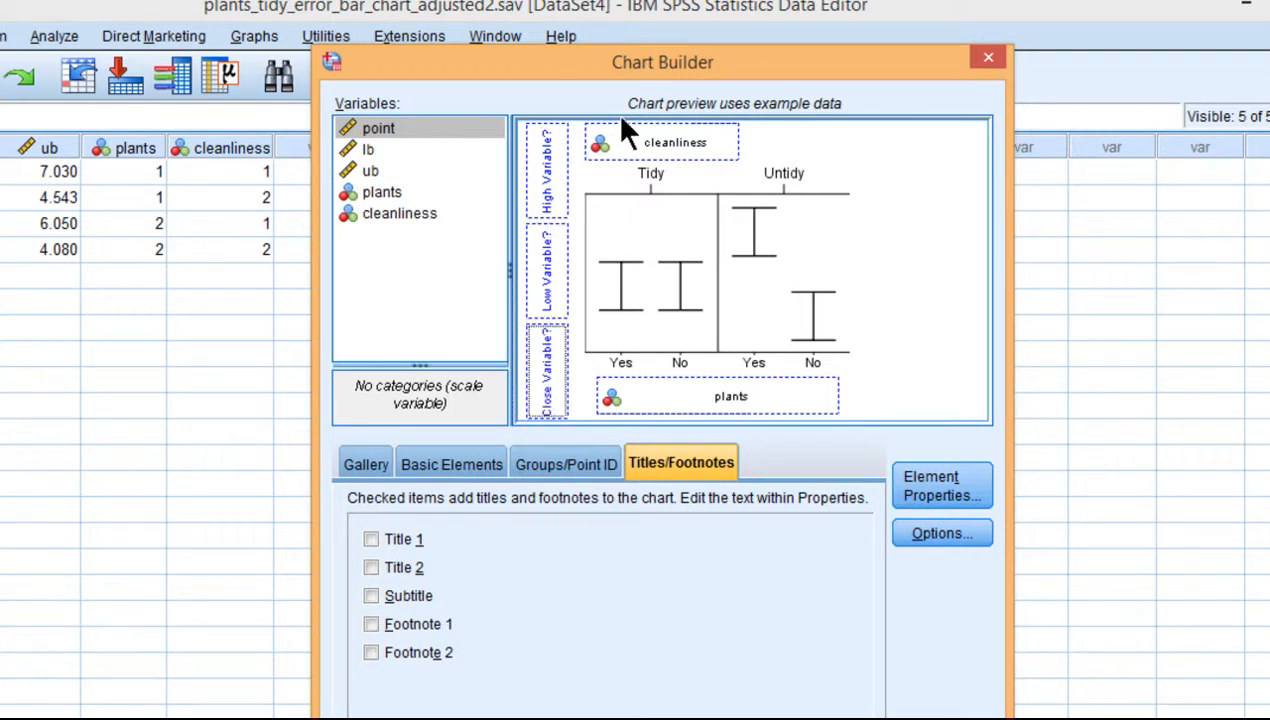
pyautogui.moveTo(652, 145); pyautogui.dragTo(445, 160)
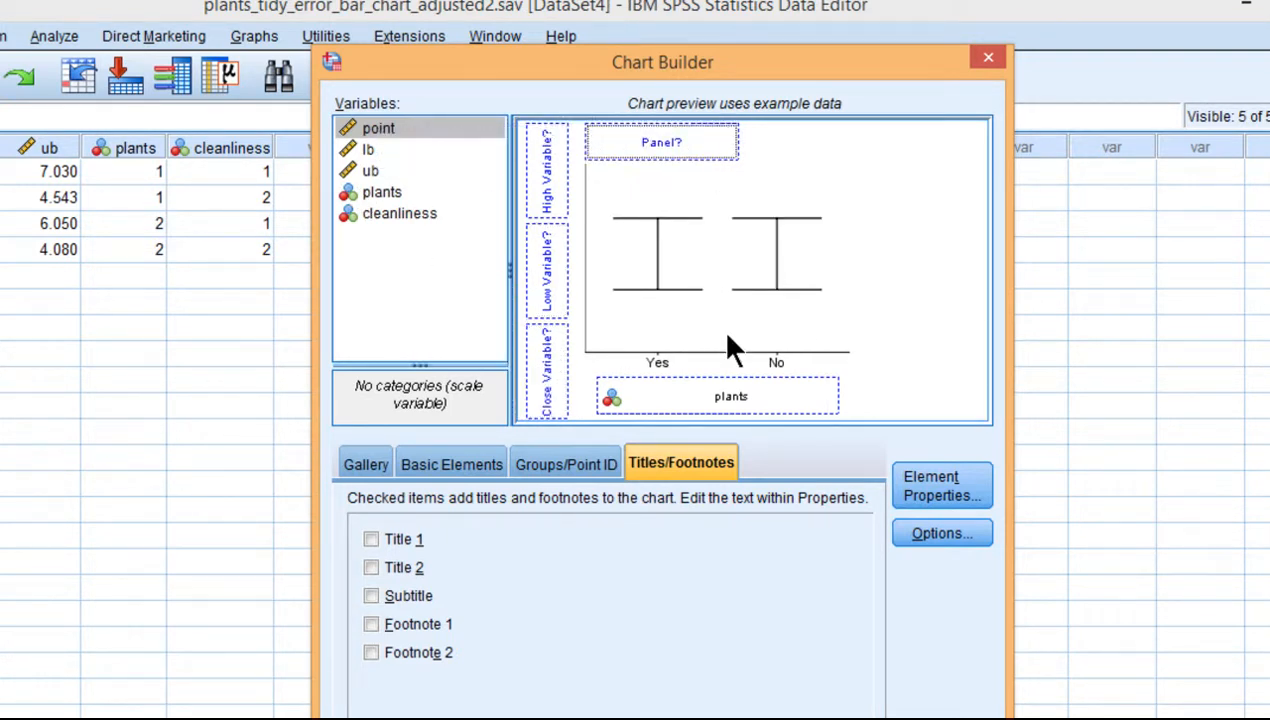
pyautogui.moveTo(788, 397); pyautogui.dragTo(440, 303)
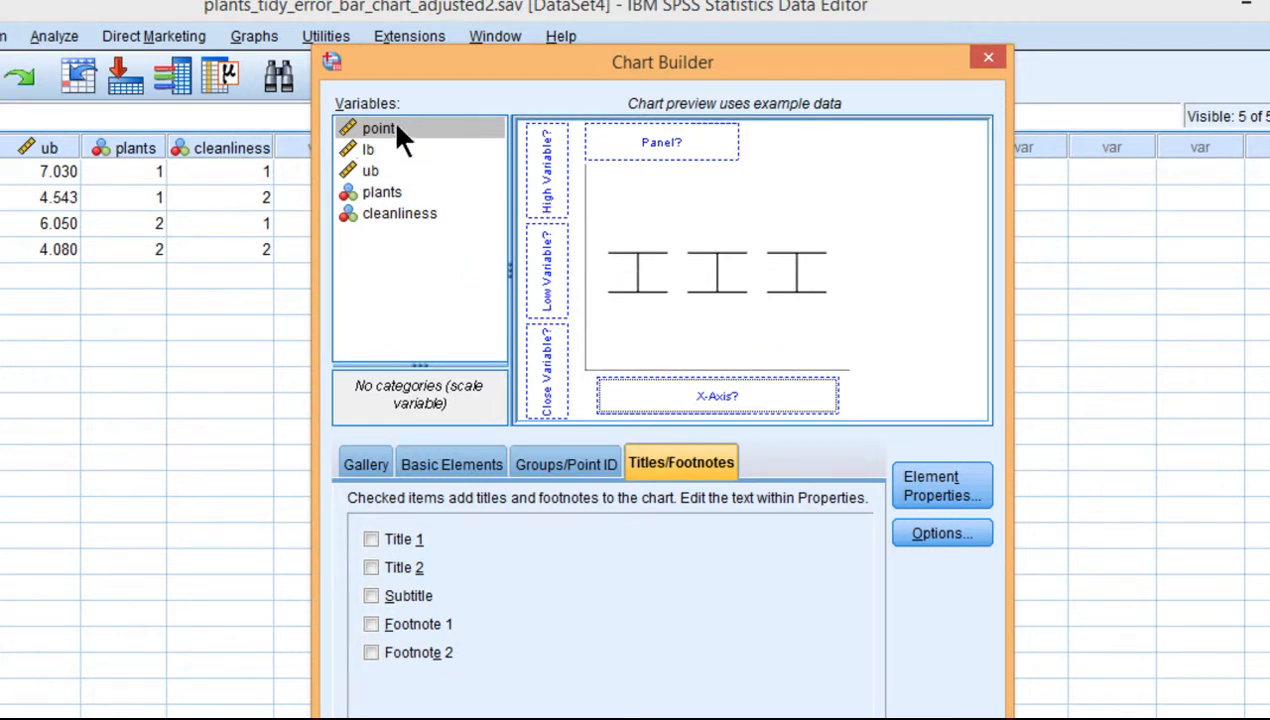
# - Assign point as the close variable, lb as low, ub as high, plants to the X-axis and cleanliness to the panel
pyautogui.moveTo(375, 128); pyautogui.dragTo(379, 131)
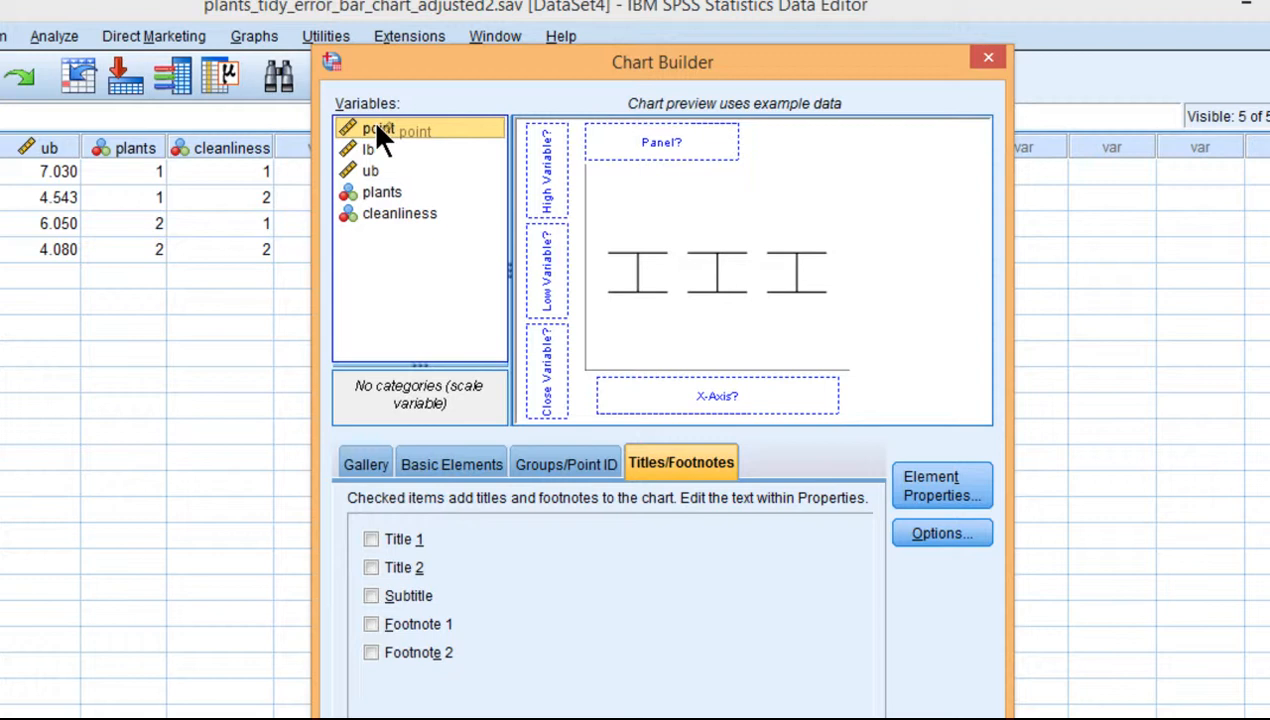
pyautogui.moveTo(378, 131); pyautogui.dragTo(547, 370)
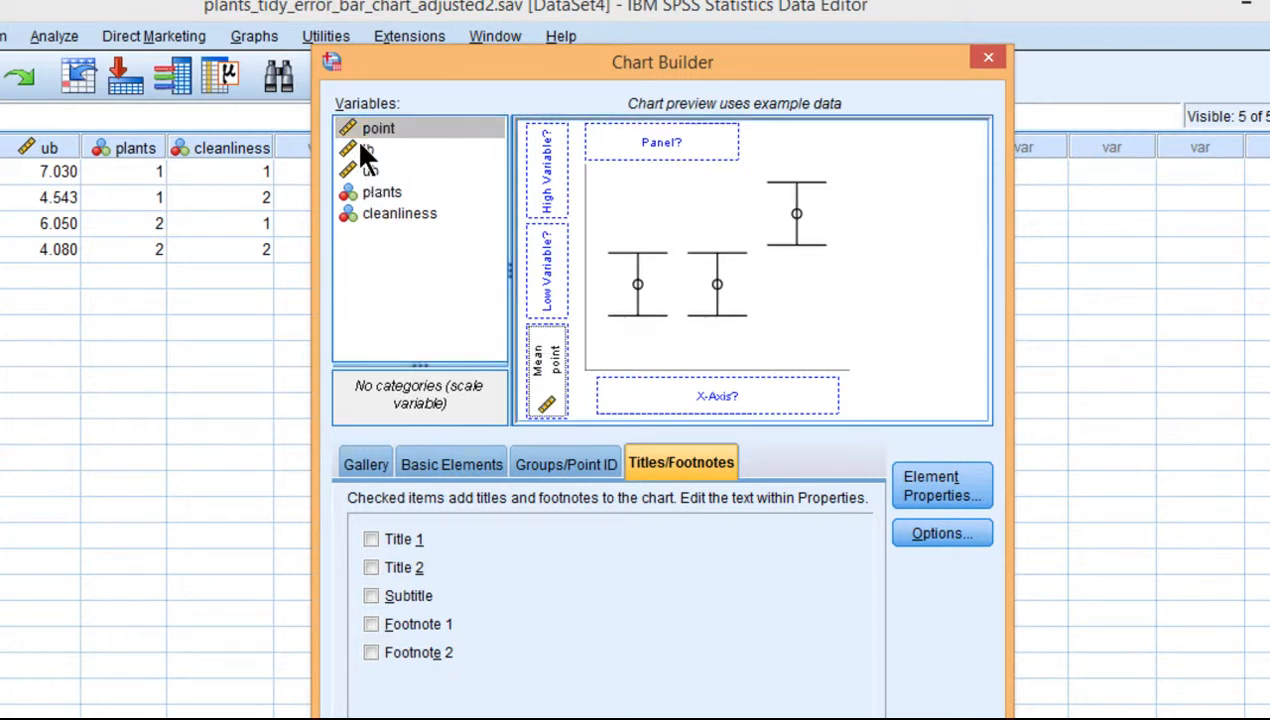
pyautogui.moveTo(362, 149); pyautogui.dragTo(545, 268)
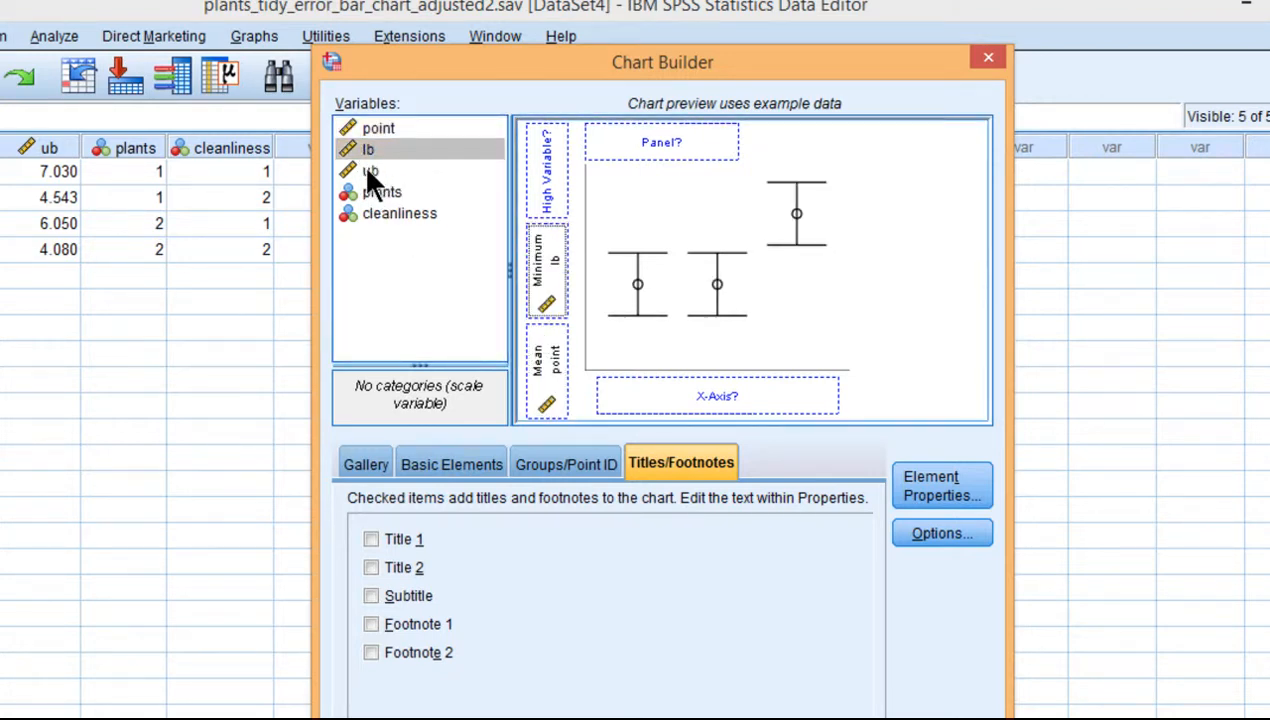
pyautogui.moveTo(367, 170); pyautogui.dragTo(549, 178)
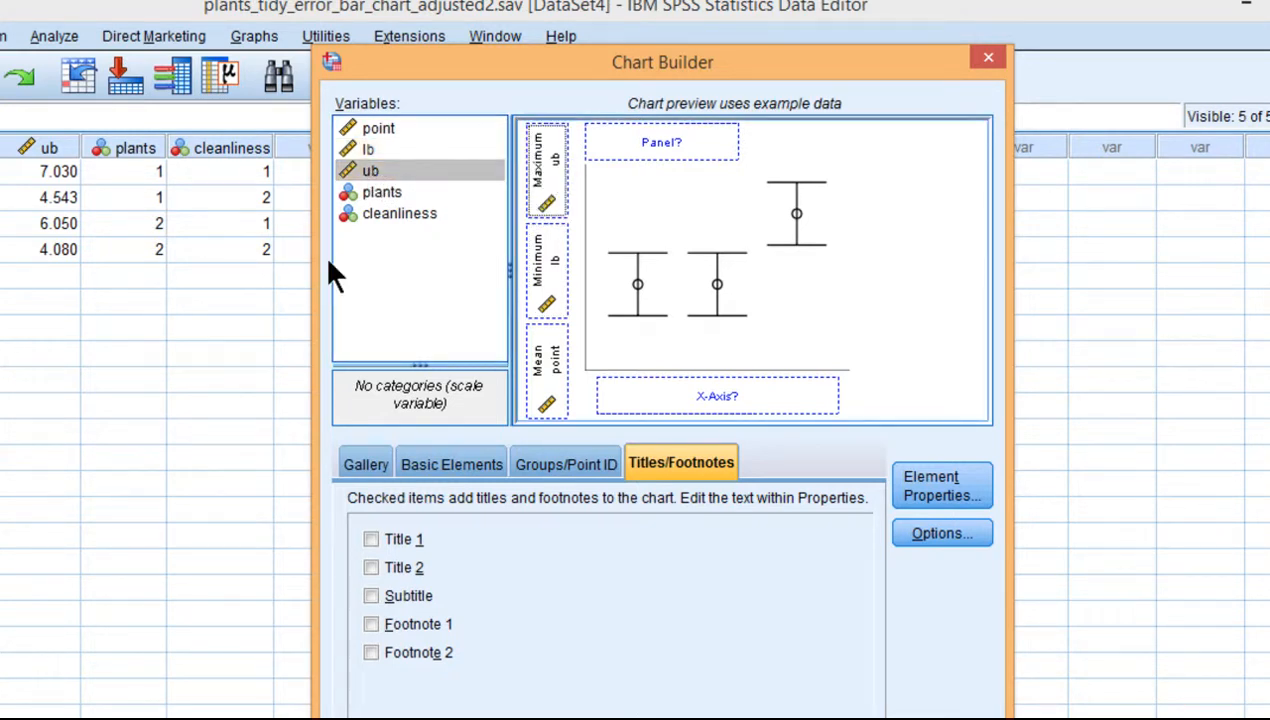
pyautogui.moveTo(388, 195); pyautogui.dragTo(740, 391)
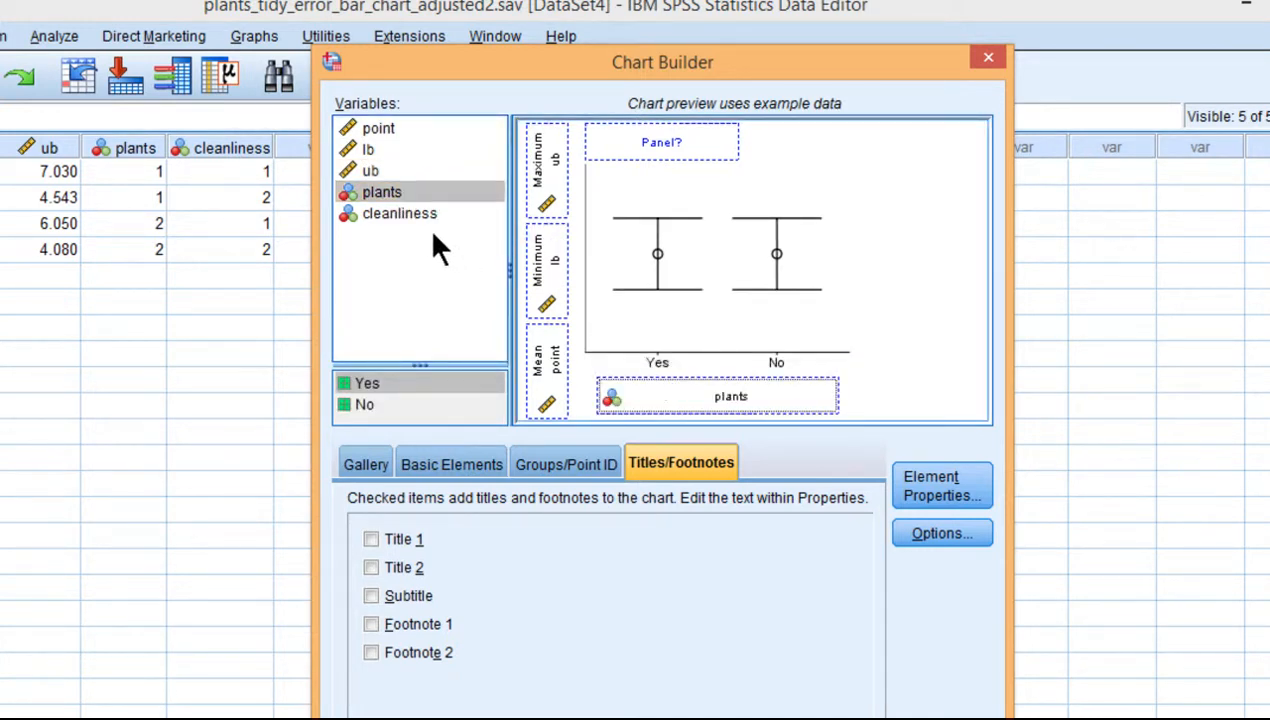
pyautogui.moveTo(419, 207); pyautogui.dragTo(657, 138)
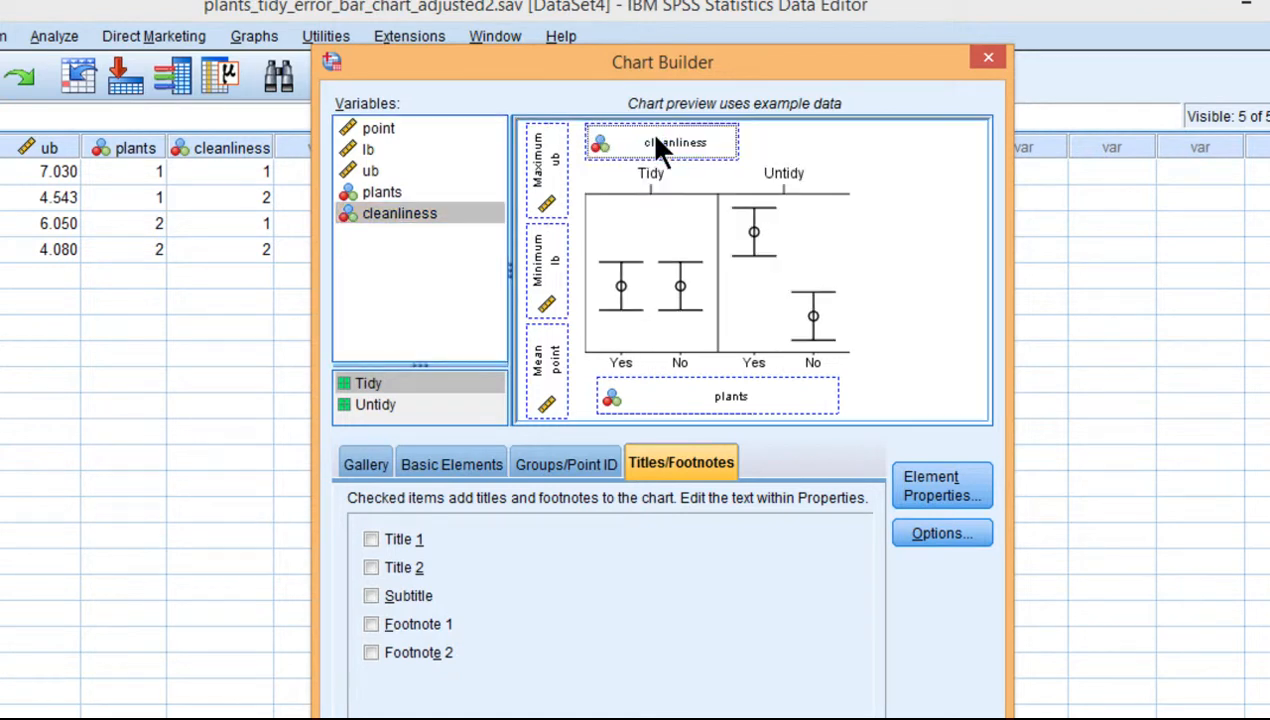
# - Check the column panel grouping and the High-Low chart type, and generate the error bar chart
pyautogui.click(566, 456)
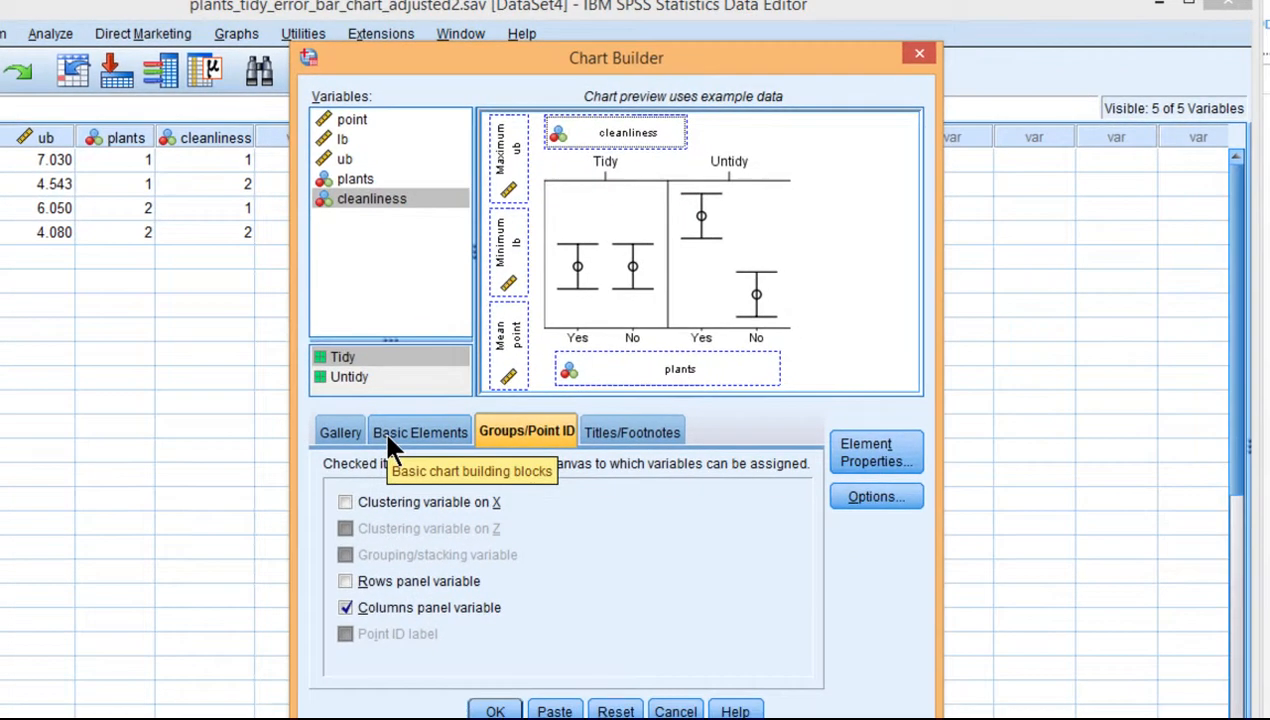
pyautogui.click(410, 464)
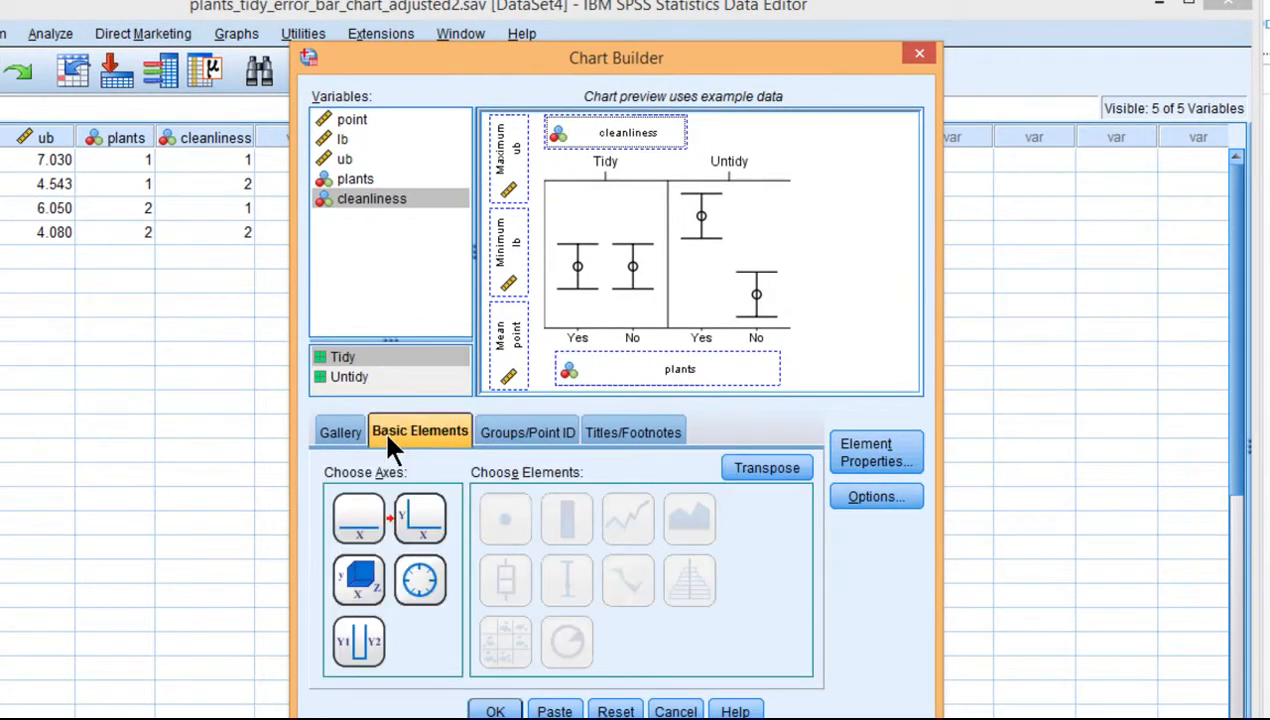
pyautogui.click(359, 453)
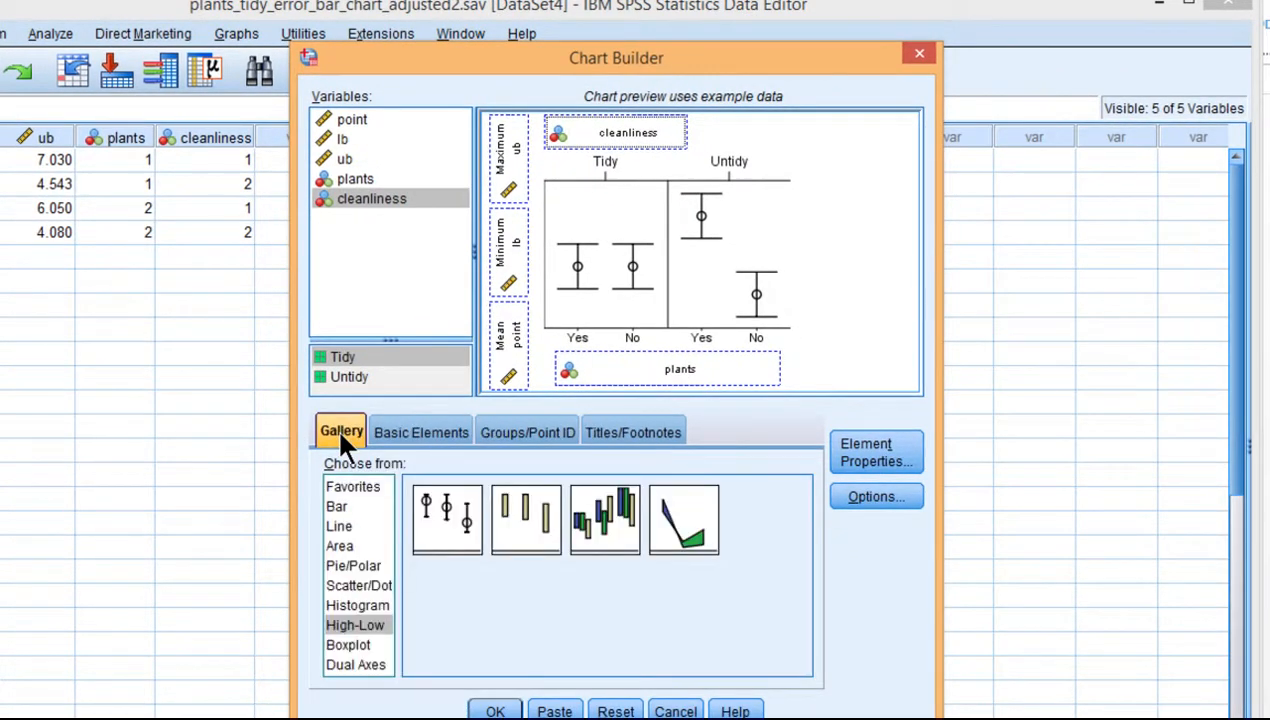
pyautogui.click(496, 711)
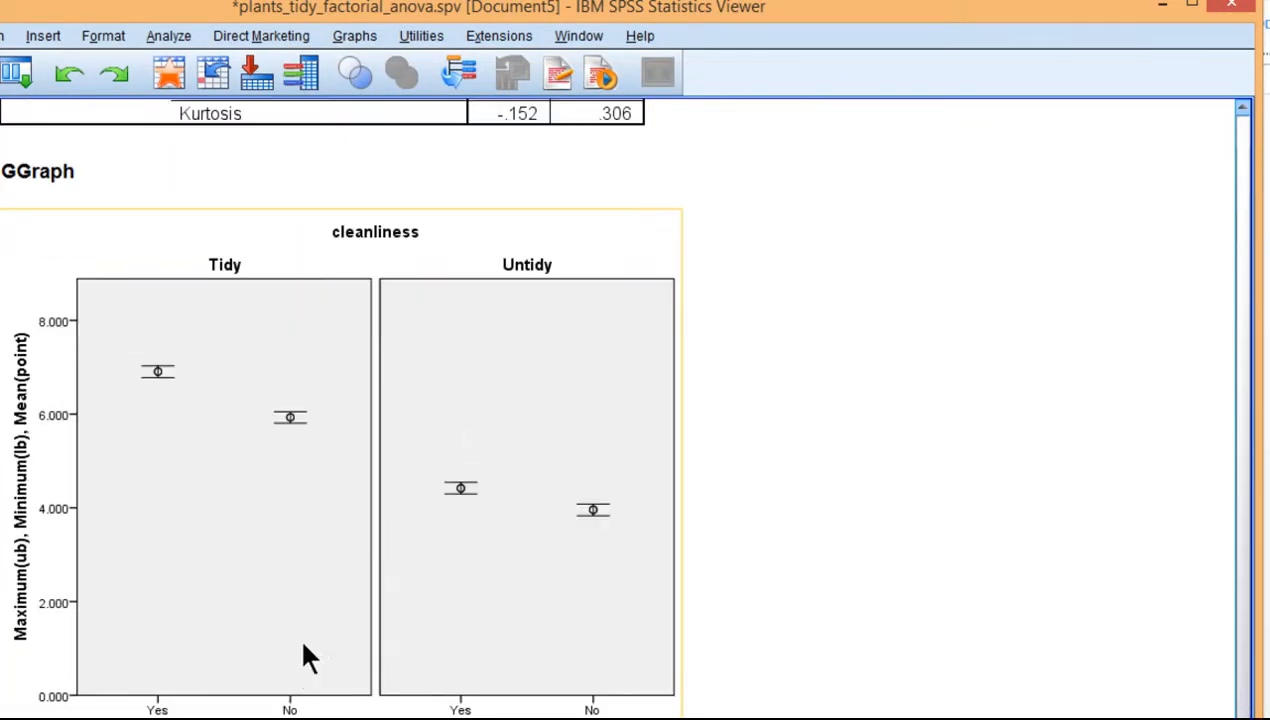
# - Compare the error bar widths in the earlier Comfort by Cleanliness chart with those in the new adjusted chart
pyautogui.scroll(15, 322, 505)
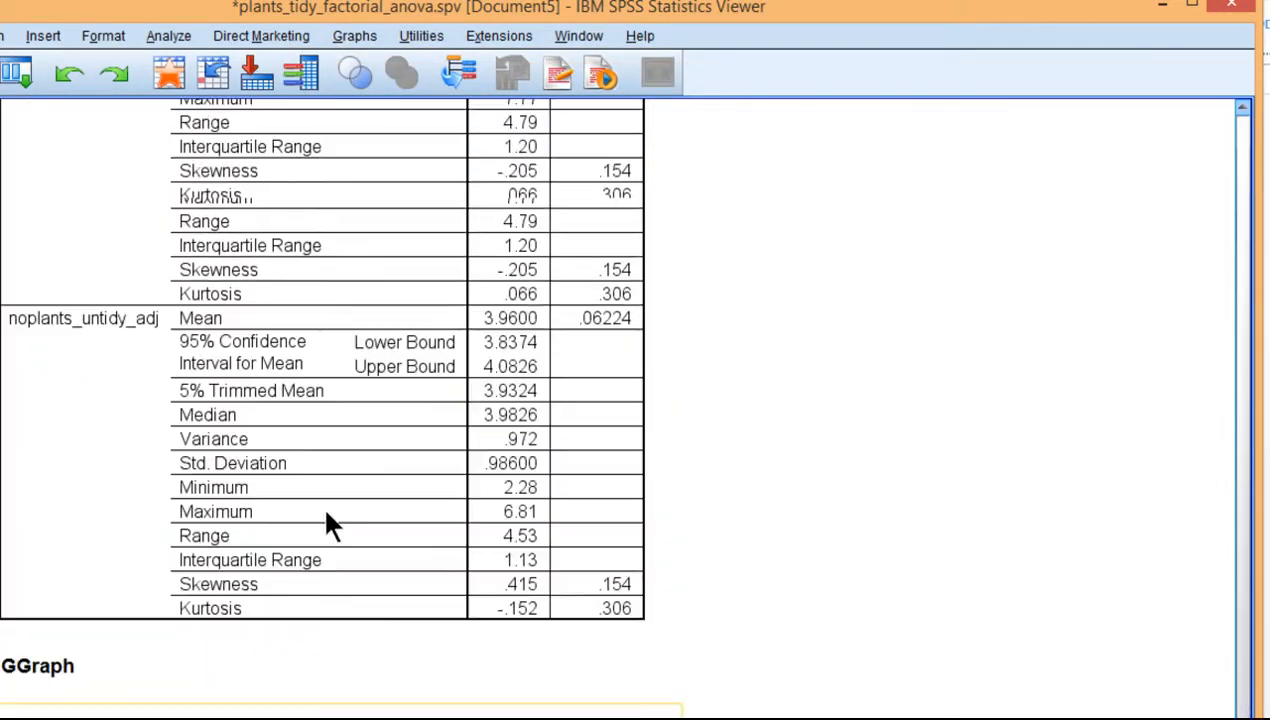
pyautogui.scroll(20, 327, 513)
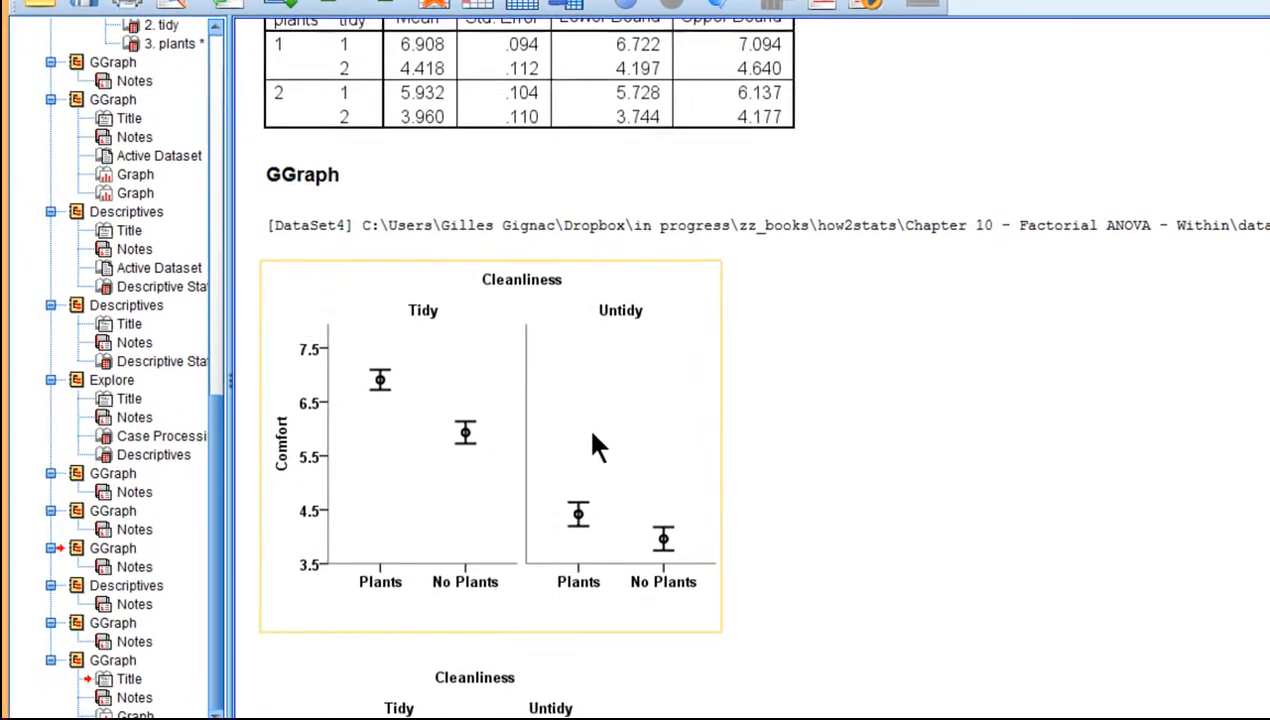
pyautogui.scroll(-2, 327, 513)
pyautogui.scroll(3, 592, 435)
pyautogui.scroll(-15, 660, 530)
pyautogui.scroll(-3, 791, 533)
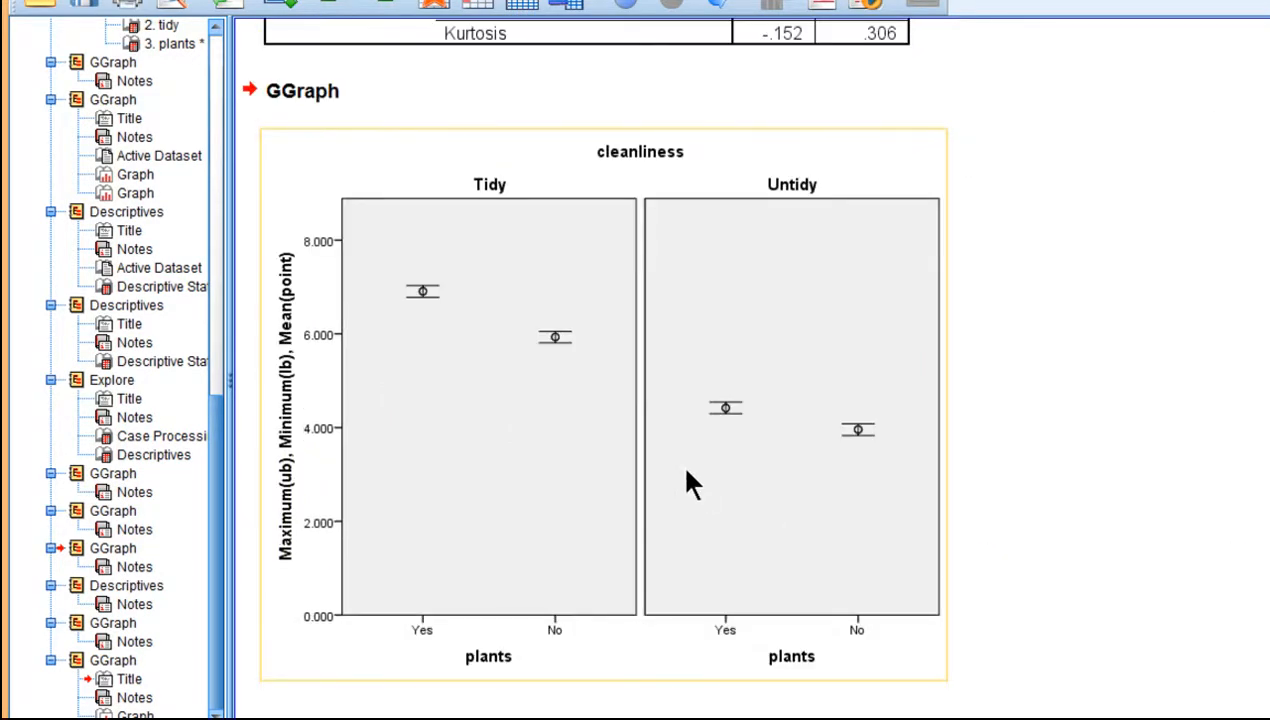
# - Open the adjusted error bar chart for editing and make the fill and border of its panels transparent
pyautogui.doubleClick(420, 391)
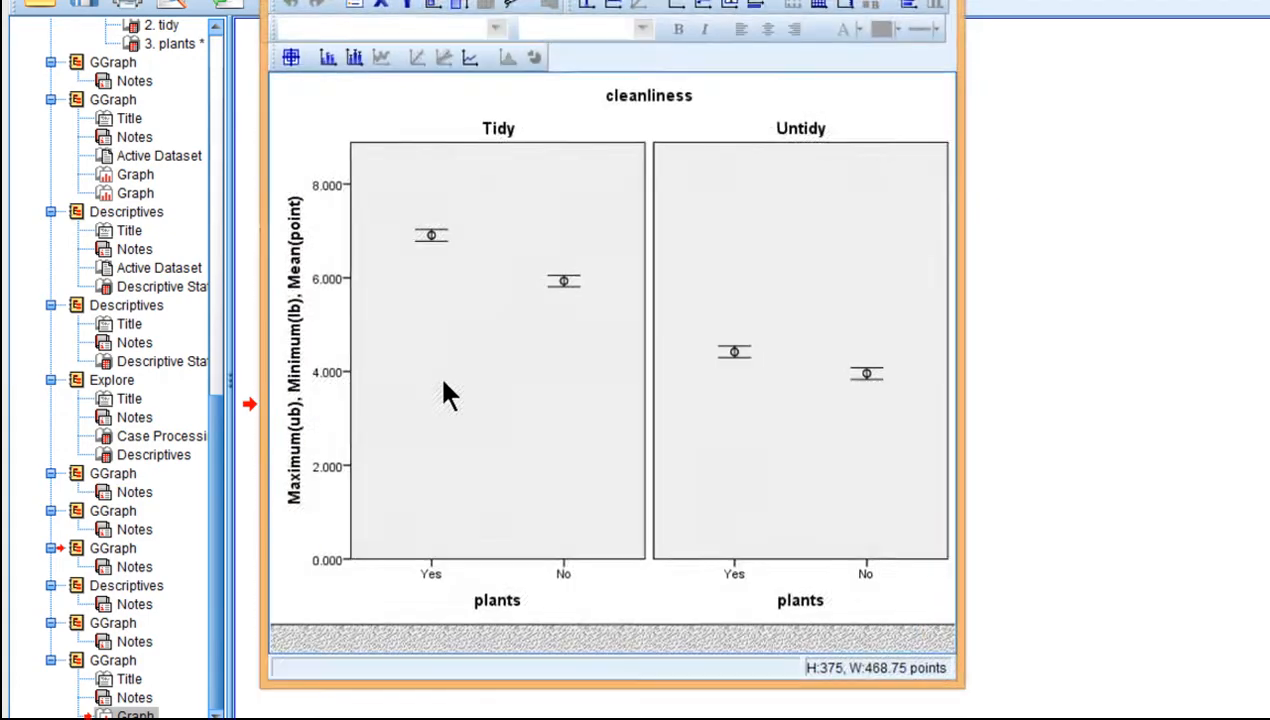
pyautogui.doubleClick(377, 346)
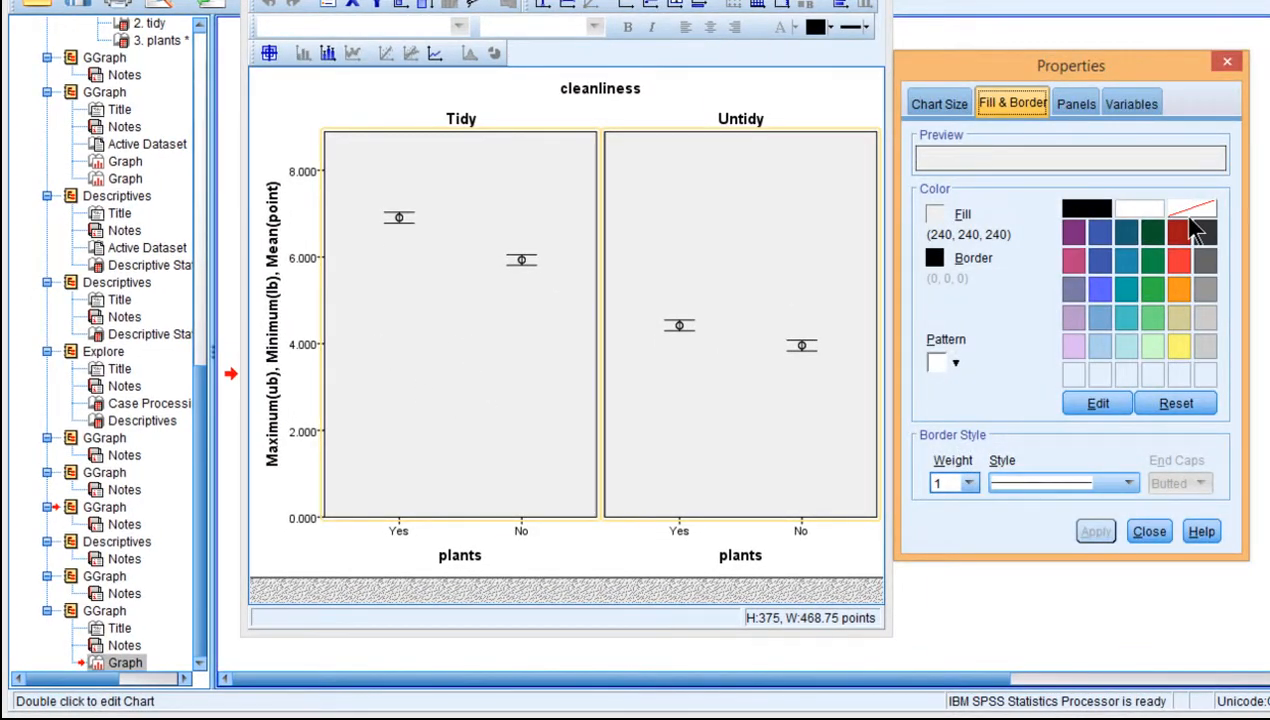
pyautogui.click(1195, 208)
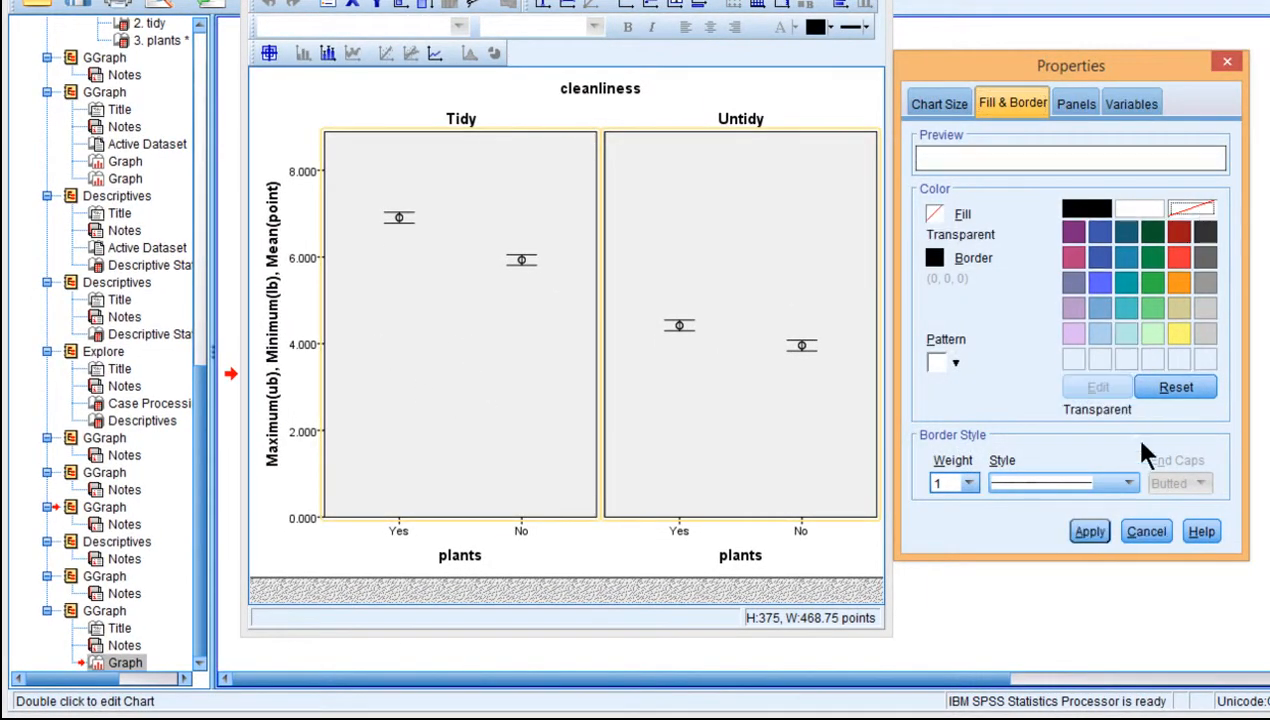
pyautogui.click(1100, 531)
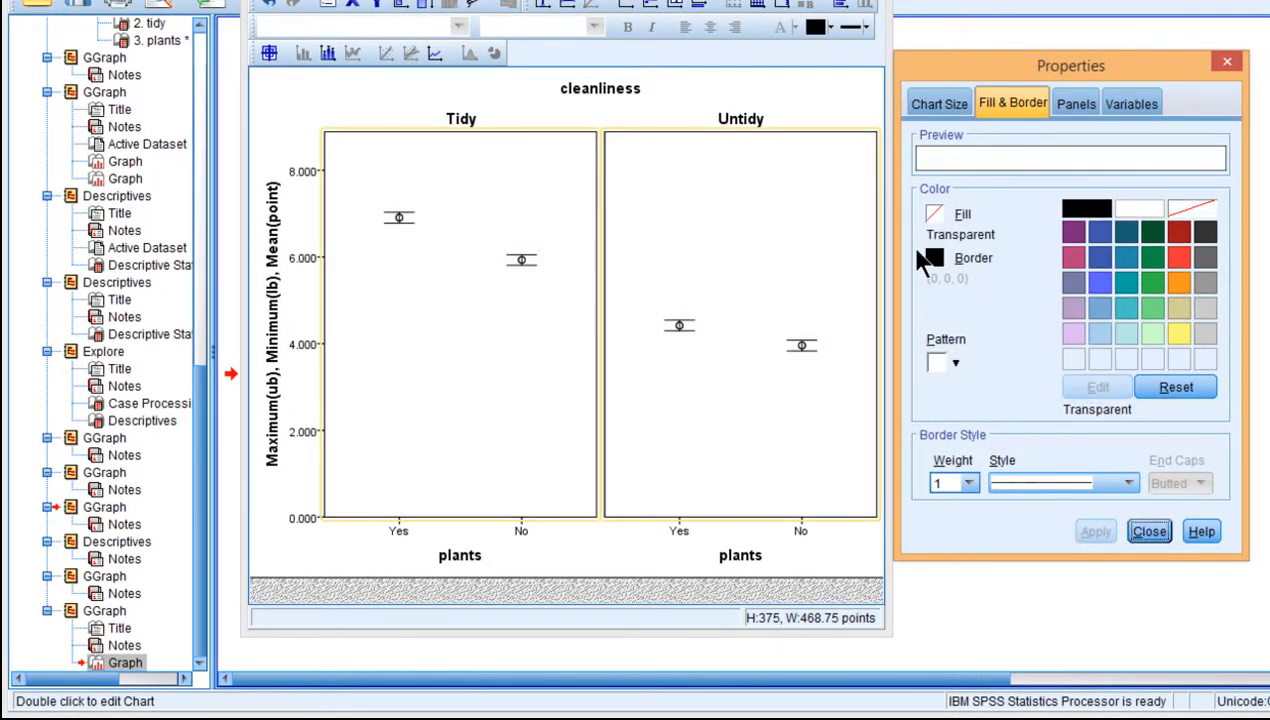
pyautogui.click(933, 260)
pyautogui.click(1193, 208)
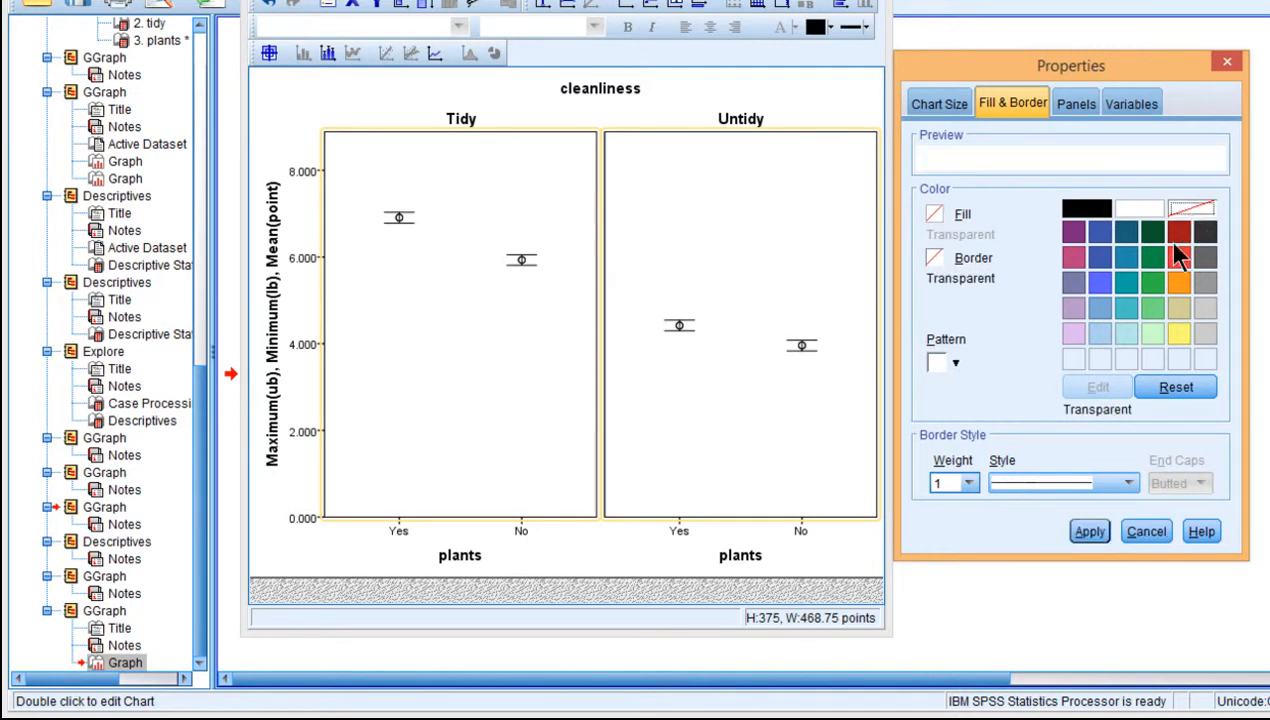
pyautogui.click(1088, 531)
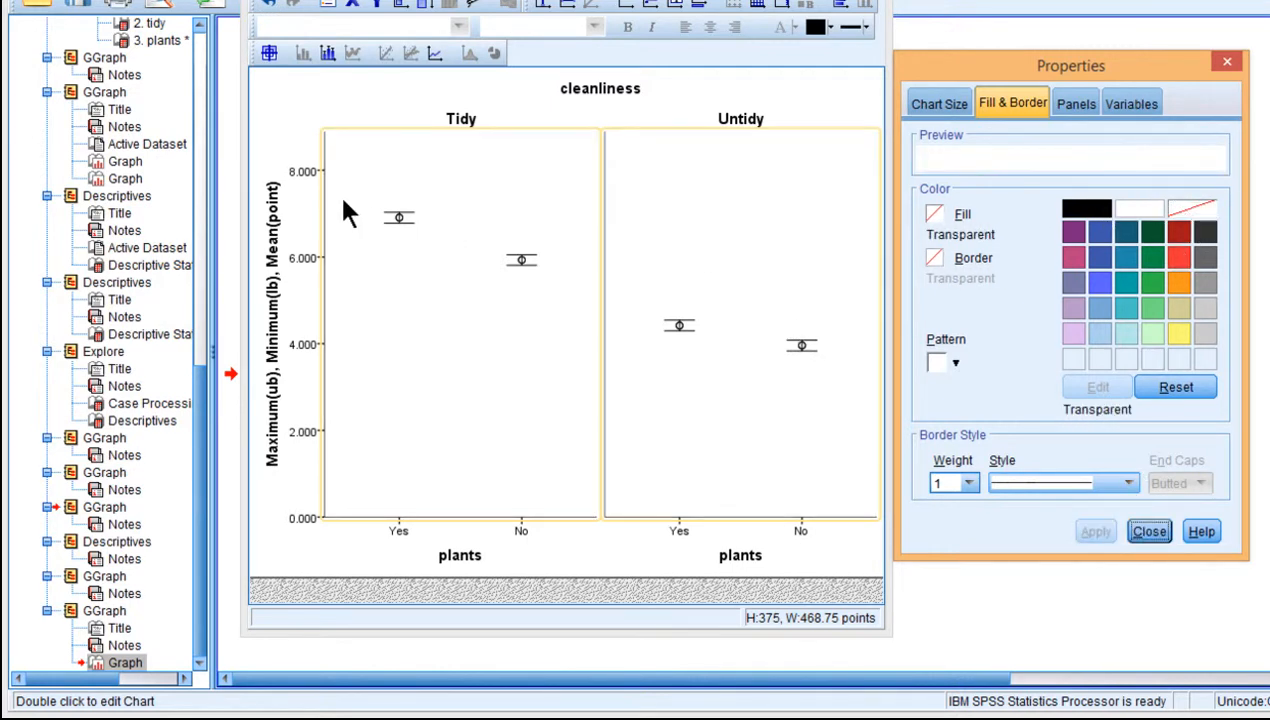
# - Replace the Y-axis title of the adjusted chart with Comfort
pyautogui.click(293, 170)
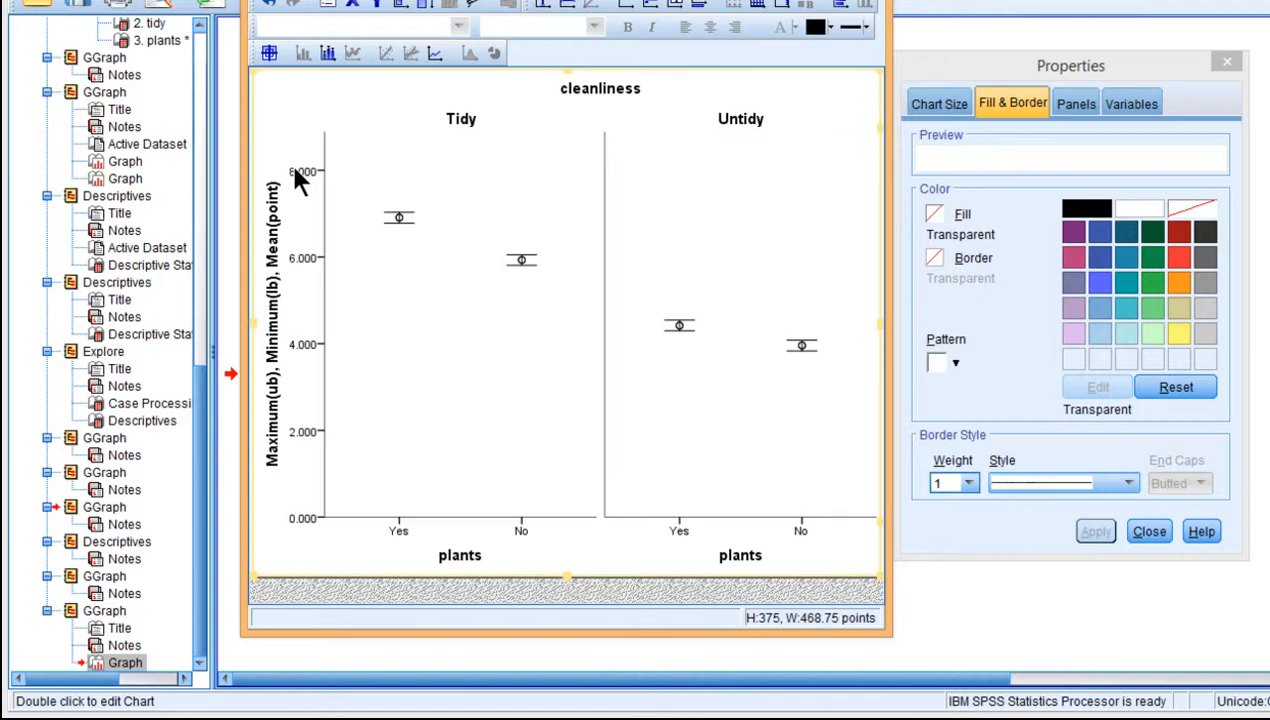
pyautogui.click(276, 238)
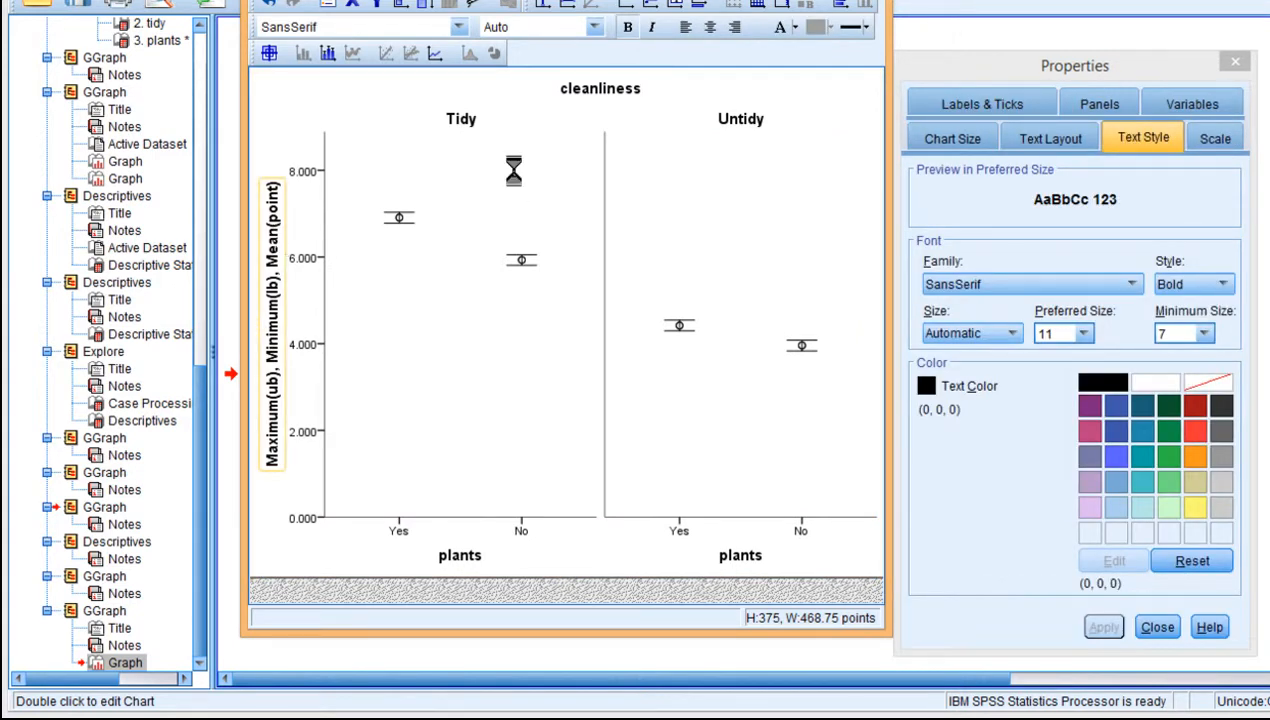
pyautogui.press('Right')
pyautogui.press('Right')
pyautogui.press('Right')
pyautogui.press('Right')
pyautogui.press('Right')
pyautogui.press('Right')
pyautogui.press('Right')
pyautogui.press('BackSpace')
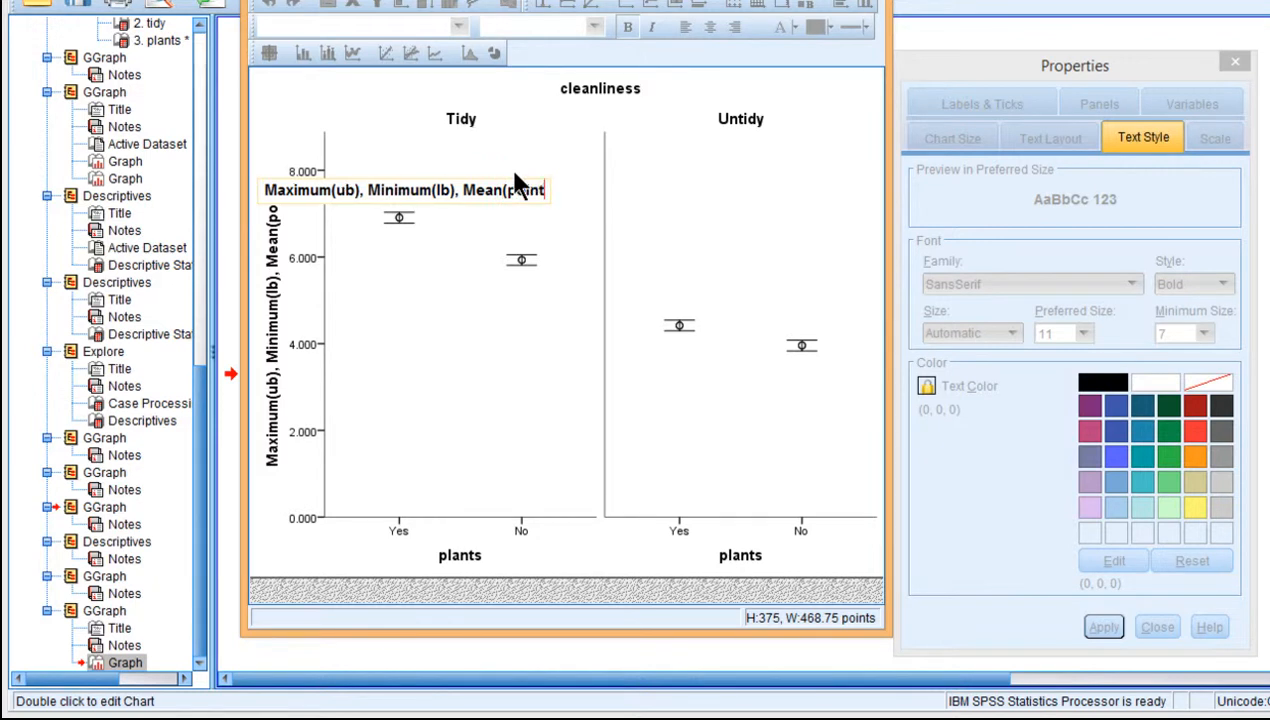
pyautogui.press('BackSpace')
pyautogui.press('BackSpace')
pyautogui.press('BackSpace')
pyautogui.press('BackSpace')
pyautogui.press('BackSpace')
pyautogui.press('BackSpace')
pyautogui.press('BackSpace')
pyautogui.press('BackSpace')
pyautogui.press('BackSpace')
pyautogui.press('BackSpace')
pyautogui.press('BackSpace')
pyautogui.press('BackSpace')
pyautogui.press('BackSpace')
pyautogui.press('BackSpace')
pyautogui.press('BackSpace')
pyautogui.press('BackSpace')
pyautogui.press('BackSpace')
pyautogui.press('BackSpace')
pyautogui.press('BackSpace')
pyautogui.press('BackSpace')
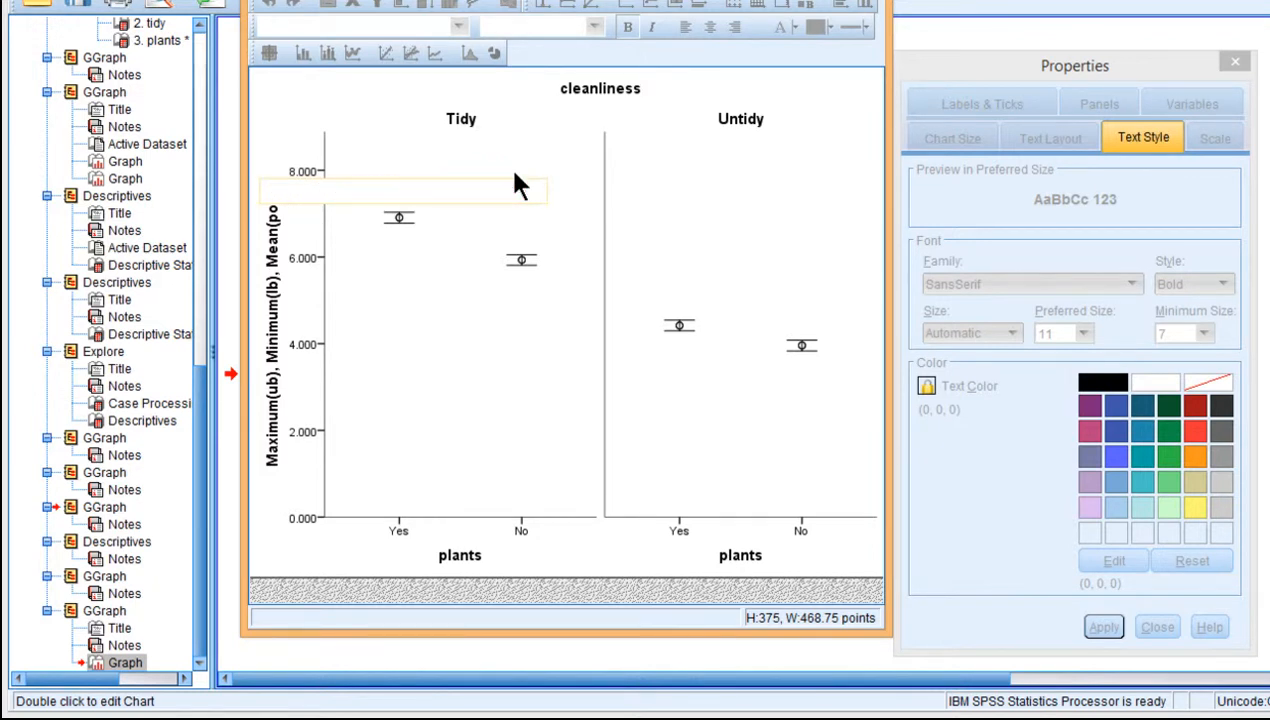
pyautogui.write('Comfort')
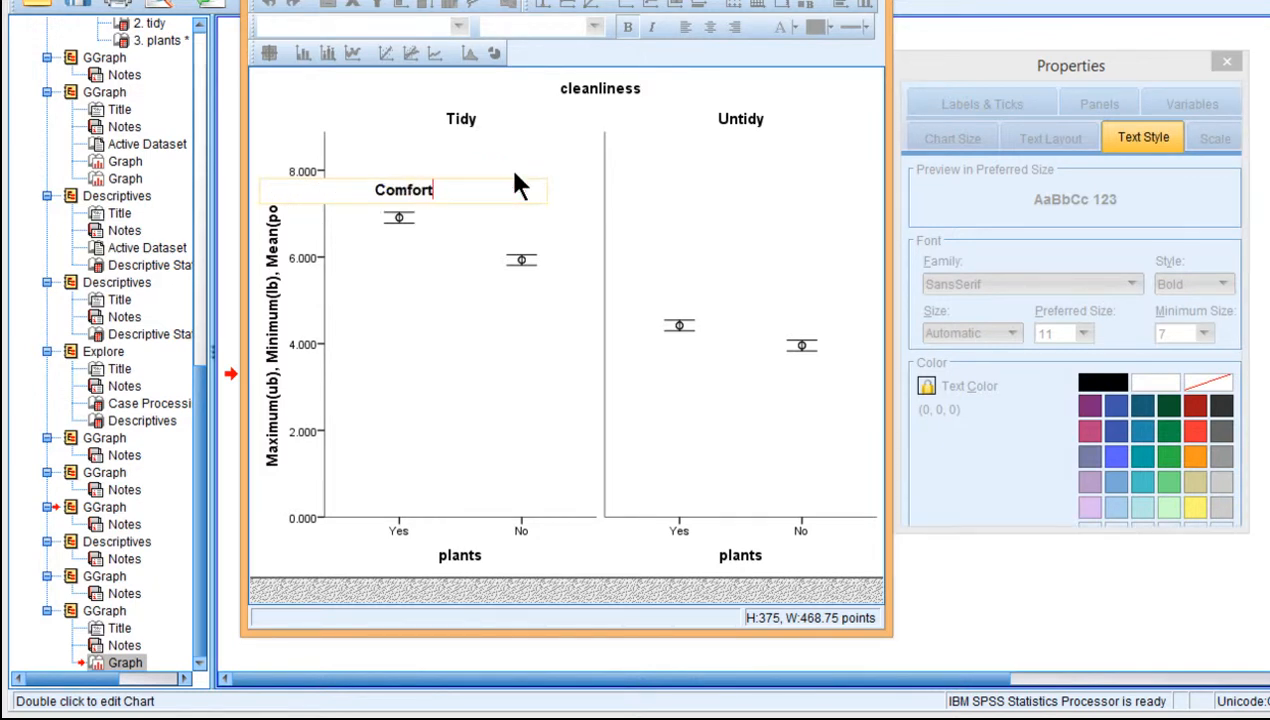
pyautogui.click(512, 172)
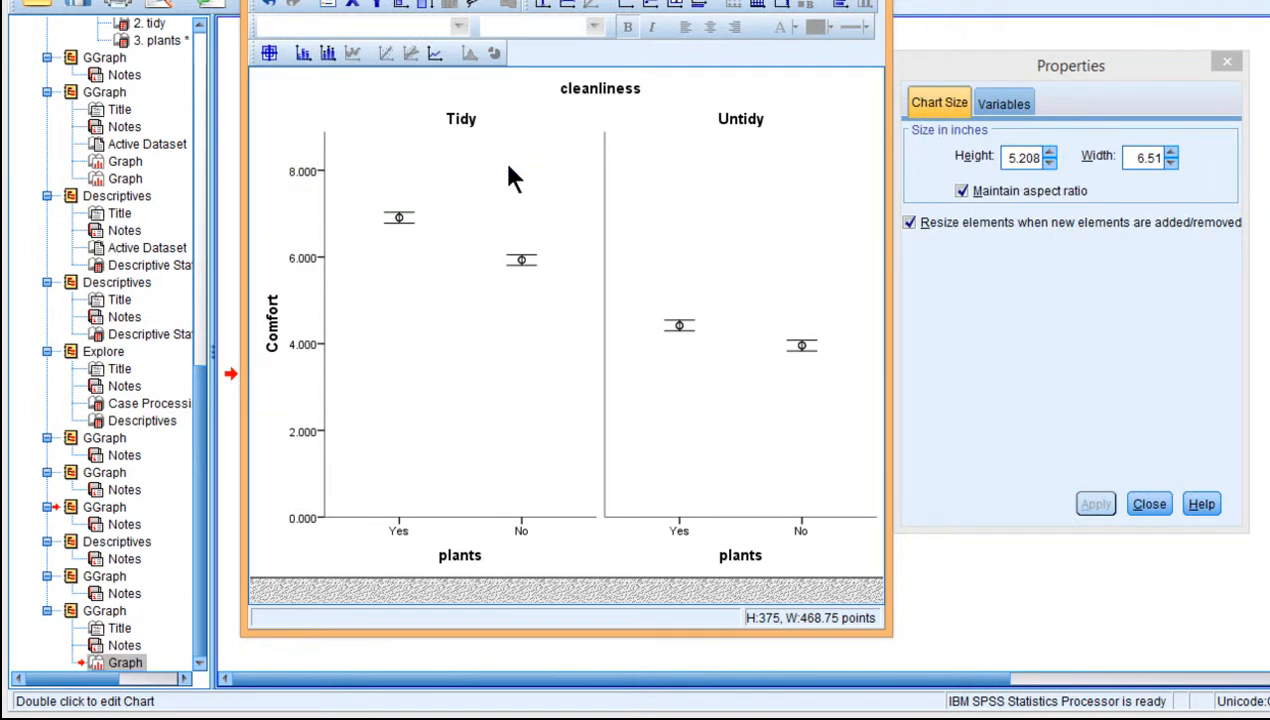
# - Format the Y-axis numbers to show one decimal place
pyautogui.click(307, 177)
pyautogui.click(1062, 105)
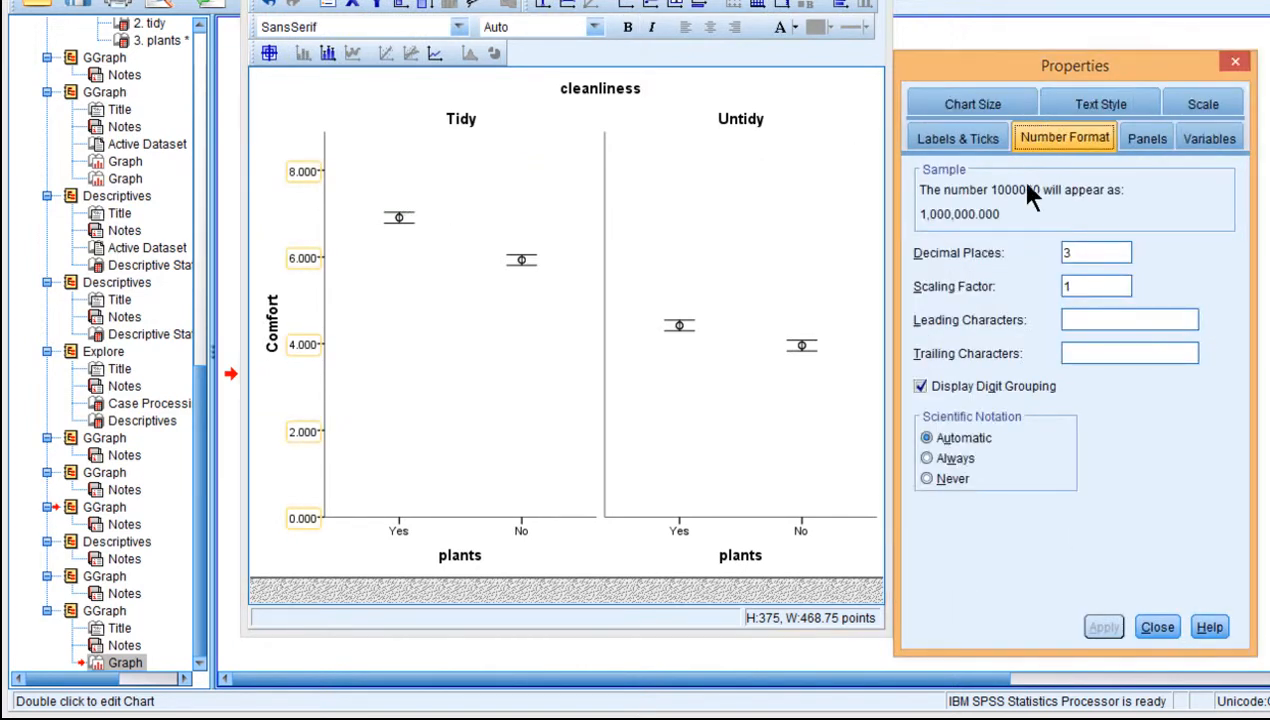
pyautogui.doubleClick(1106, 258)
pyautogui.write('1')
pyautogui.click(1100, 627)
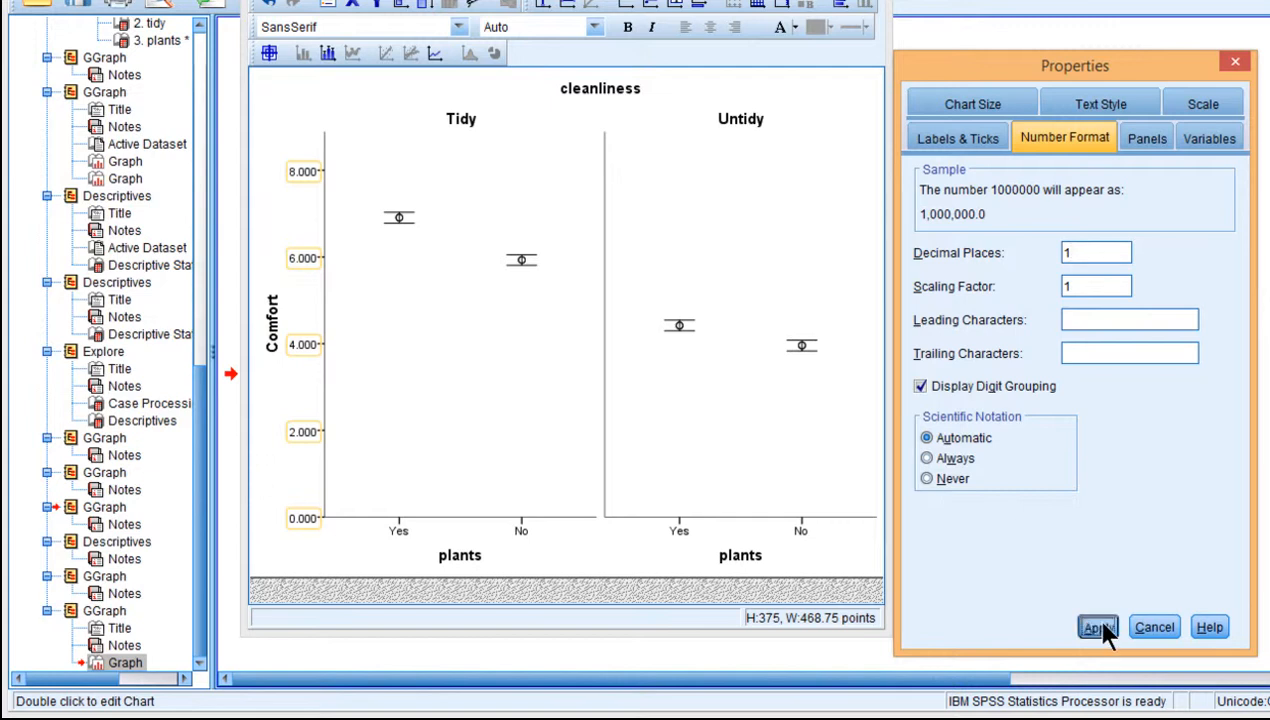
# - Set the Y-axis number labels to a preferred size of 10 and bold style
pyautogui.click(1082, 104)
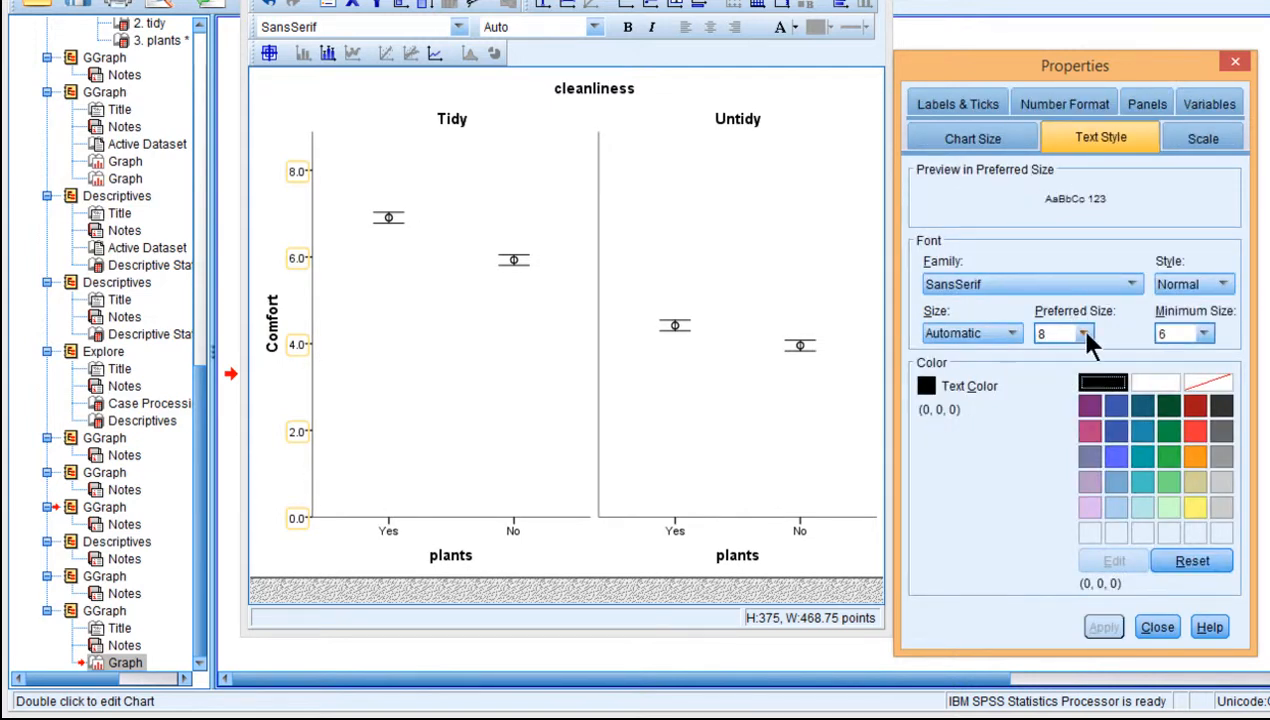
pyautogui.click(1087, 336)
pyautogui.click(1048, 368)
pyautogui.click(1191, 282)
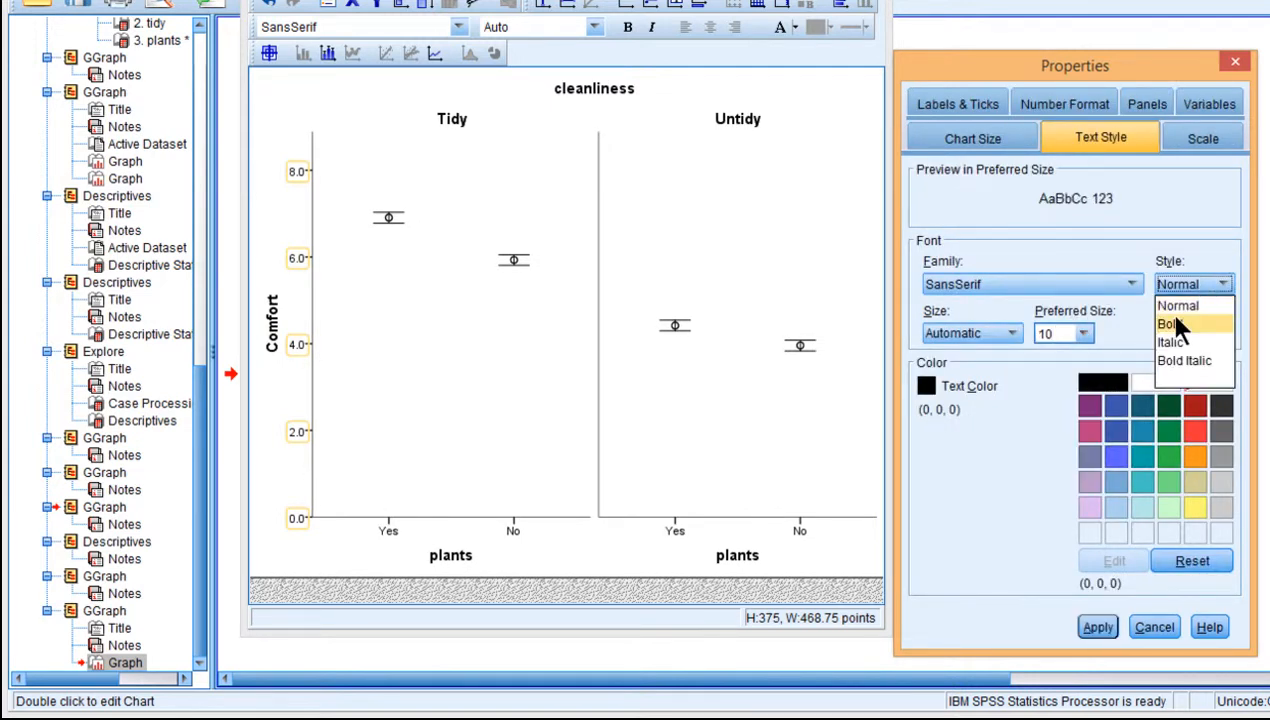
pyautogui.click(1175, 324)
pyautogui.click(1095, 626)
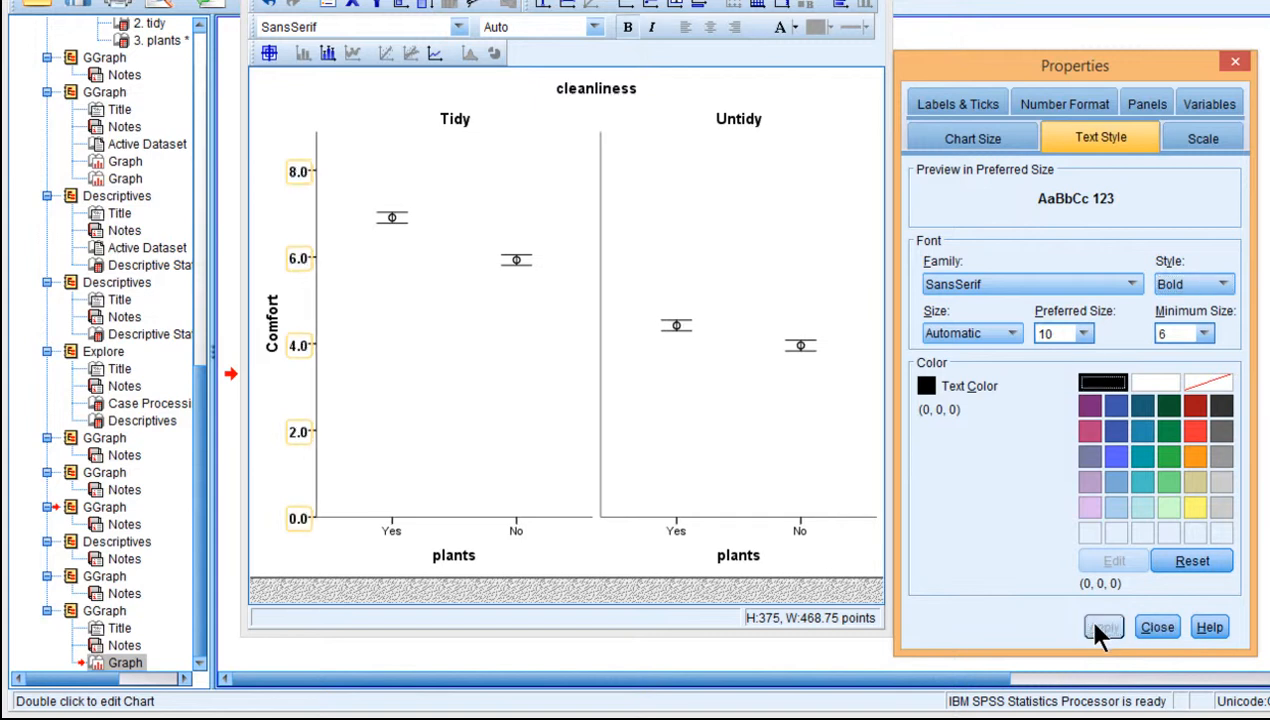
# - Scale the Y-axis from 3.5 to 7.5 with a major increment of 1, and close the chart editor
pyautogui.click(1230, 140)
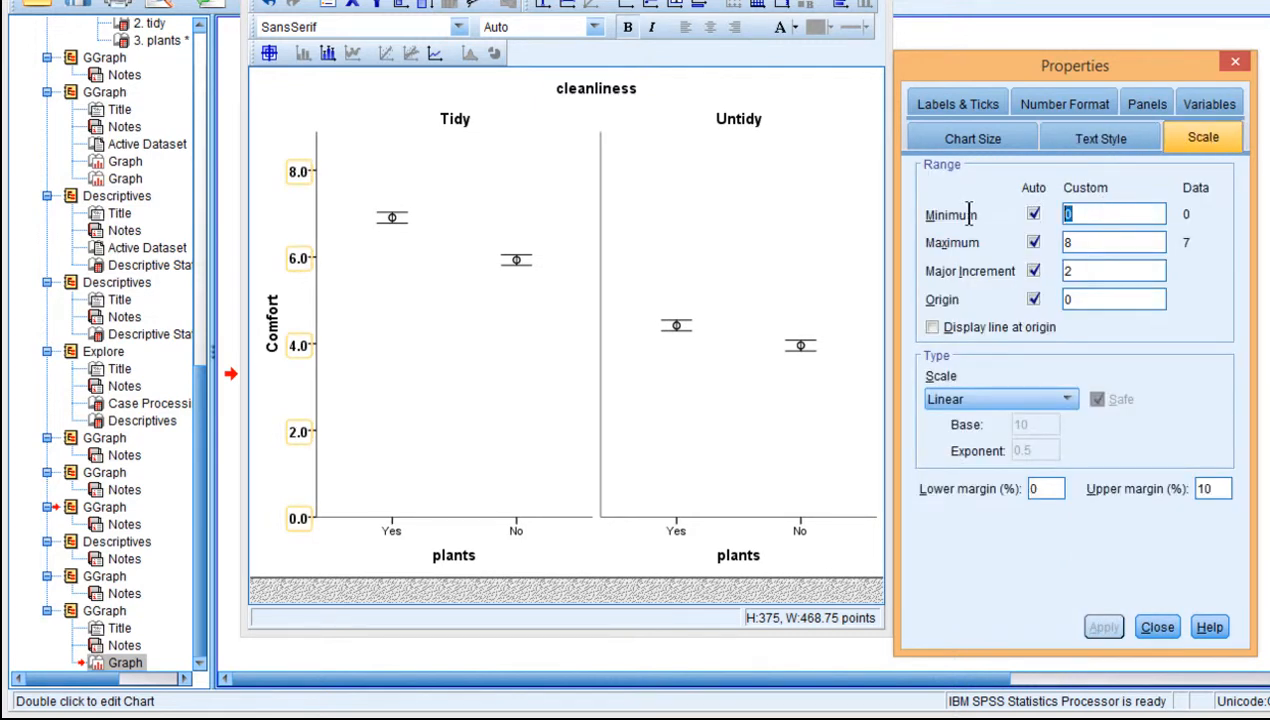
pyautogui.write('3.5')
pyautogui.click(1078, 242)
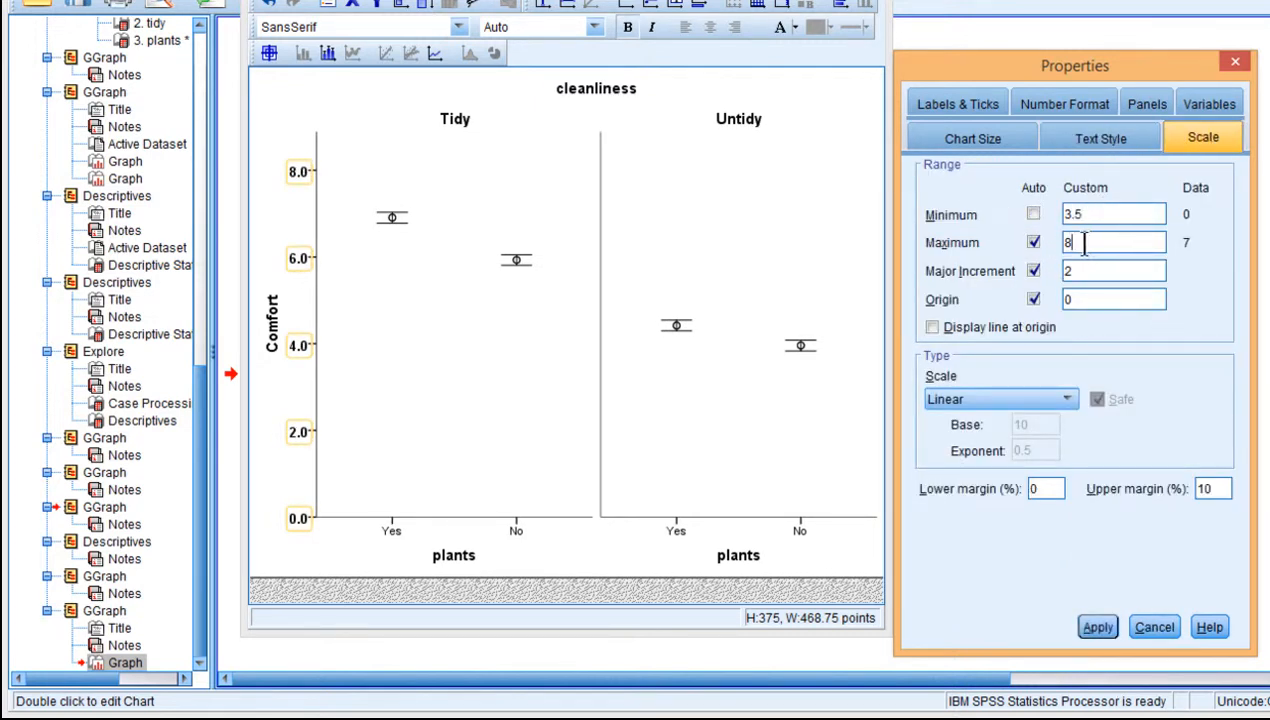
pyautogui.write('7.5')
pyautogui.click(1074, 272)
pyautogui.write('1')
pyautogui.click(1100, 628)
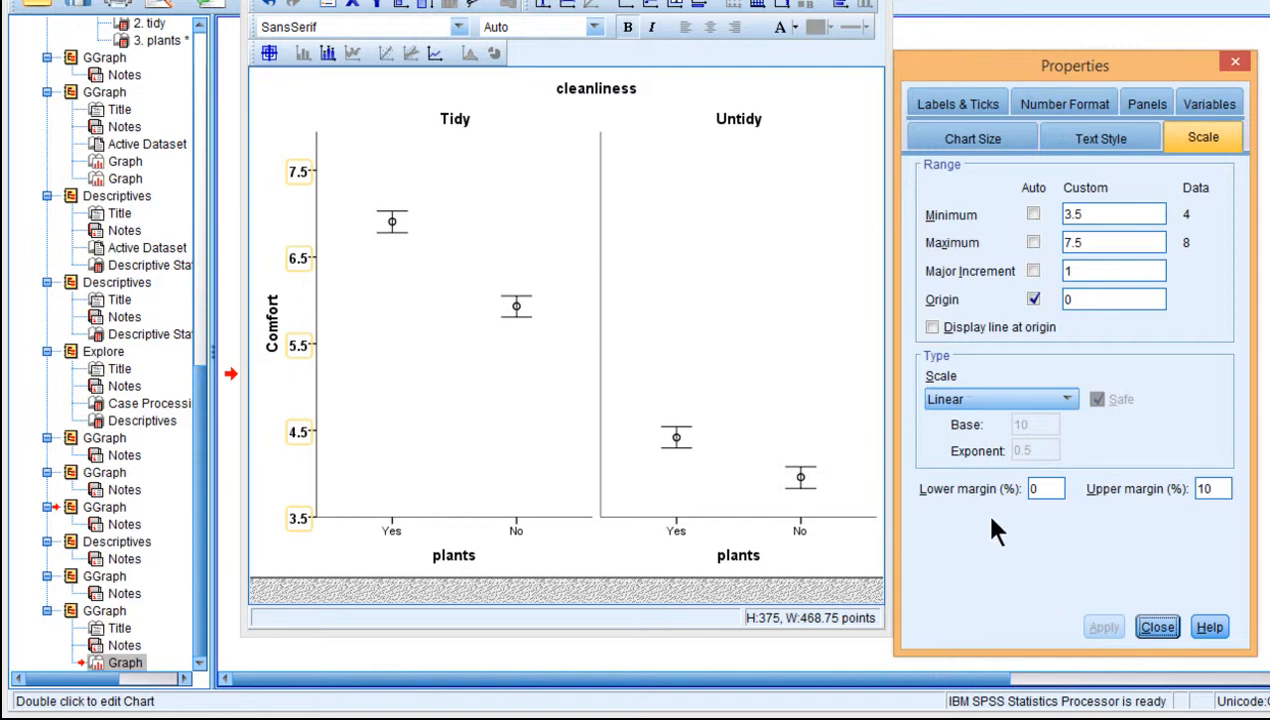
pyautogui.click(1155, 627)
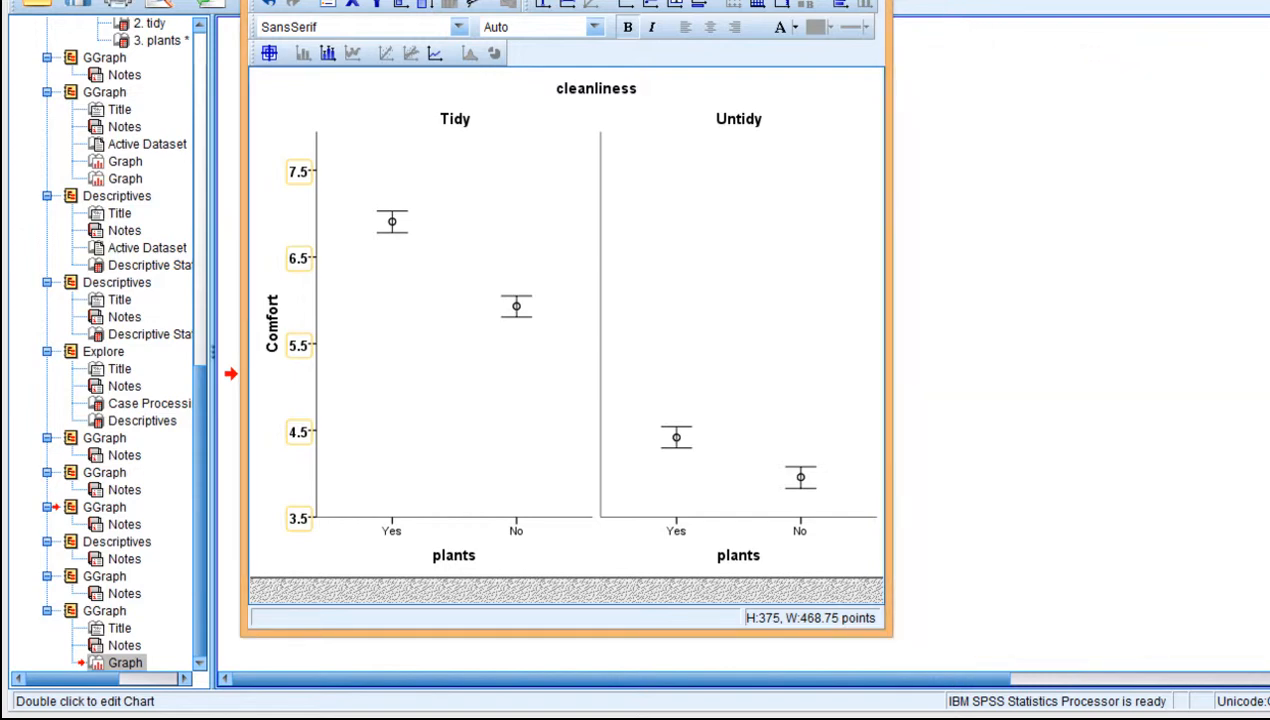
pyautogui.click(868, 0)
pyautogui.click(1069, 374)
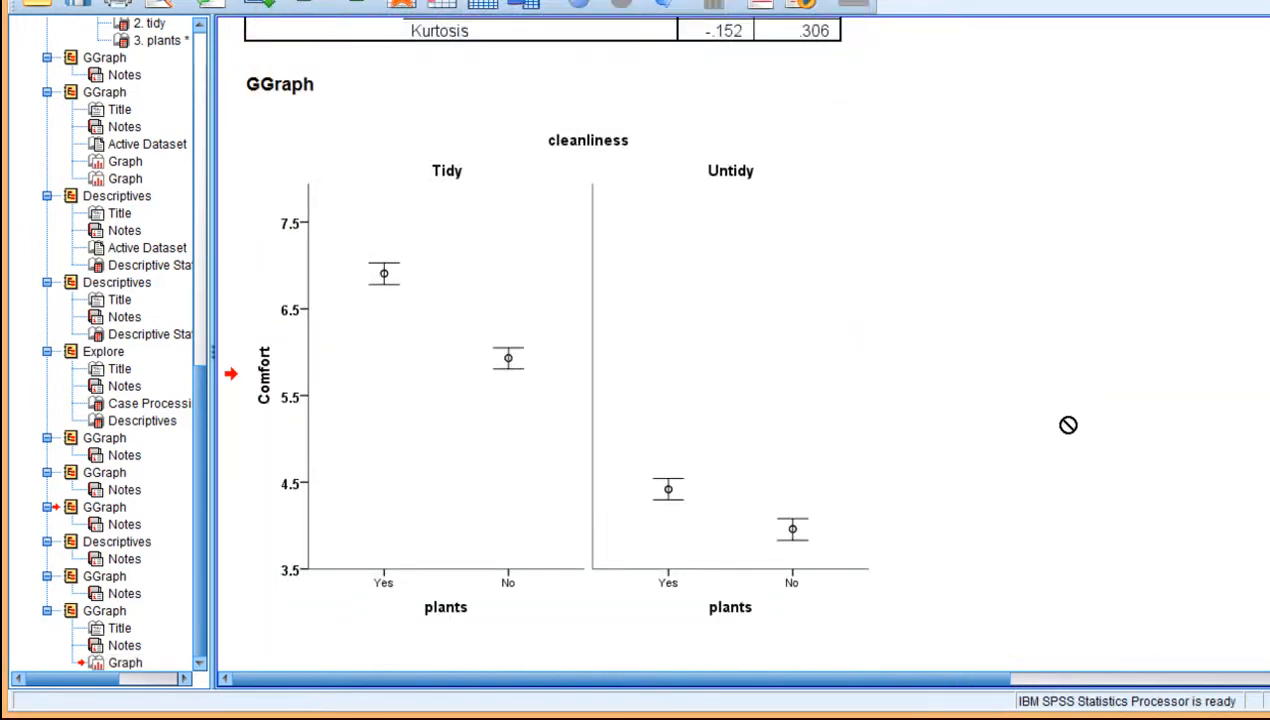
# - Reopen the adjusted chart, set its height to 3.5 inches with the aspect ratio maintained, and close the editor
pyautogui.doubleClick(438, 358)
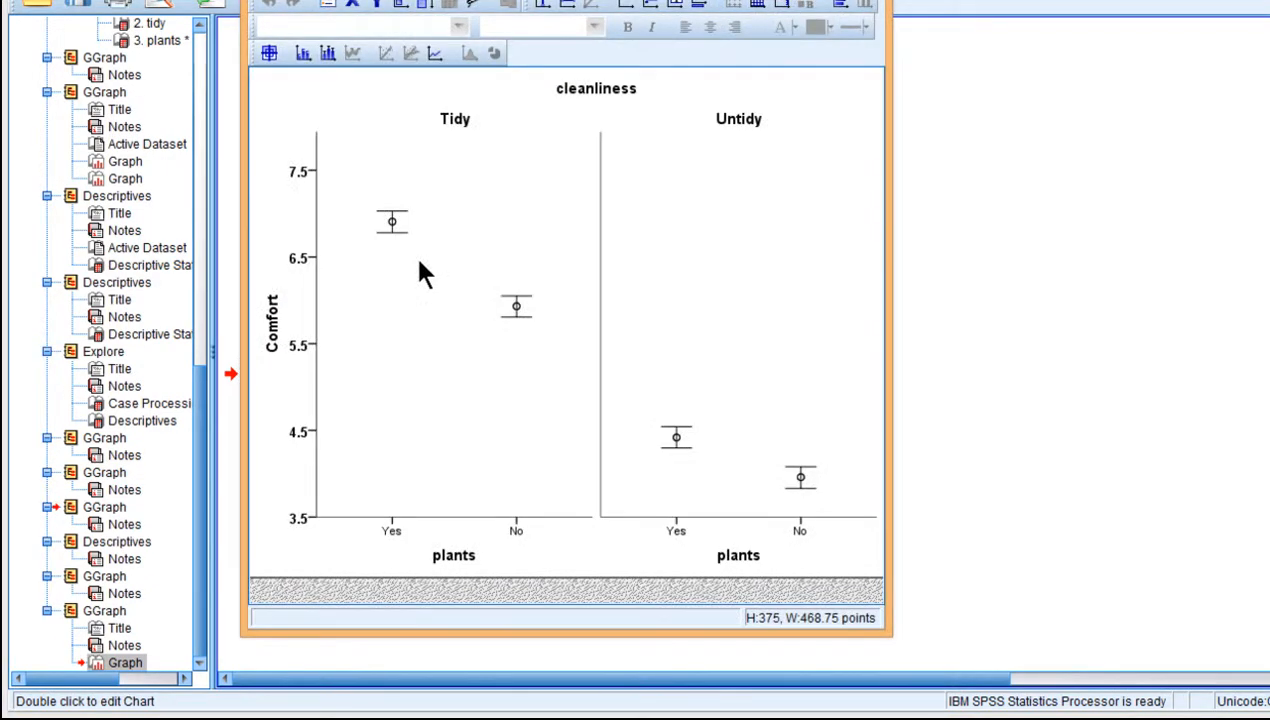
pyautogui.doubleClick(418, 264)
pyautogui.click(946, 108)
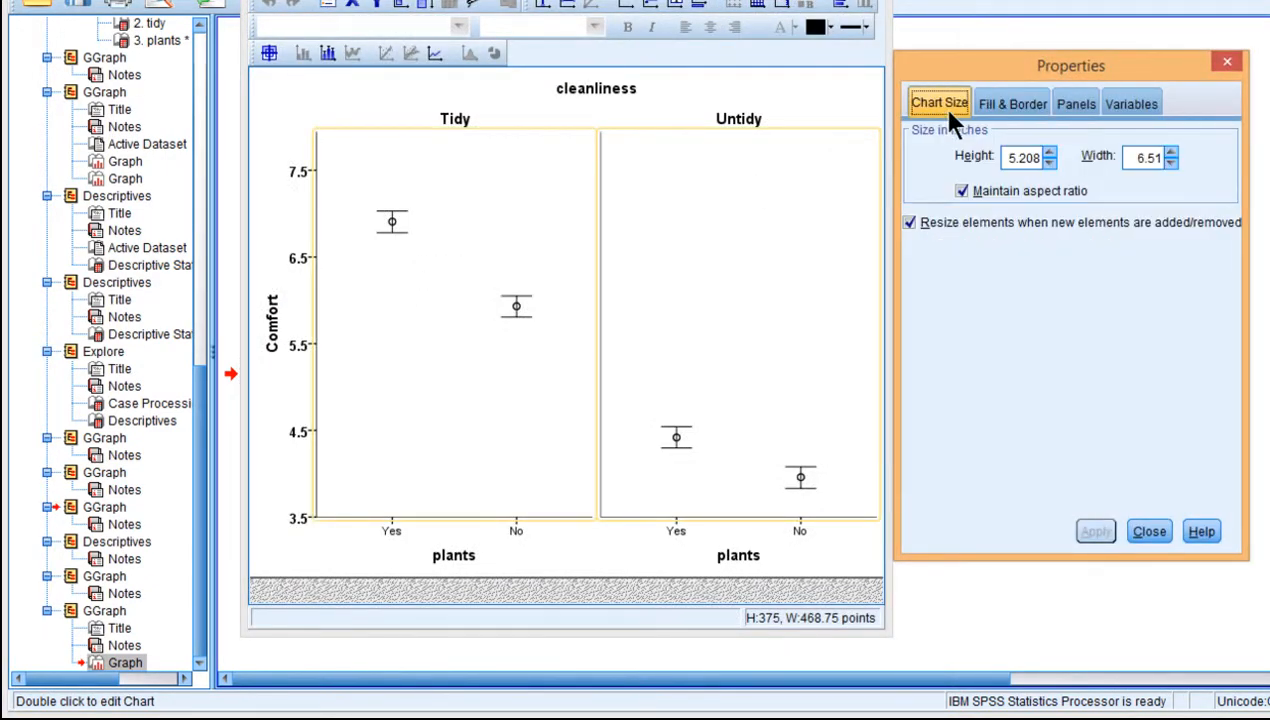
pyautogui.moveTo(1007, 160); pyautogui.dragTo(1101, 155)
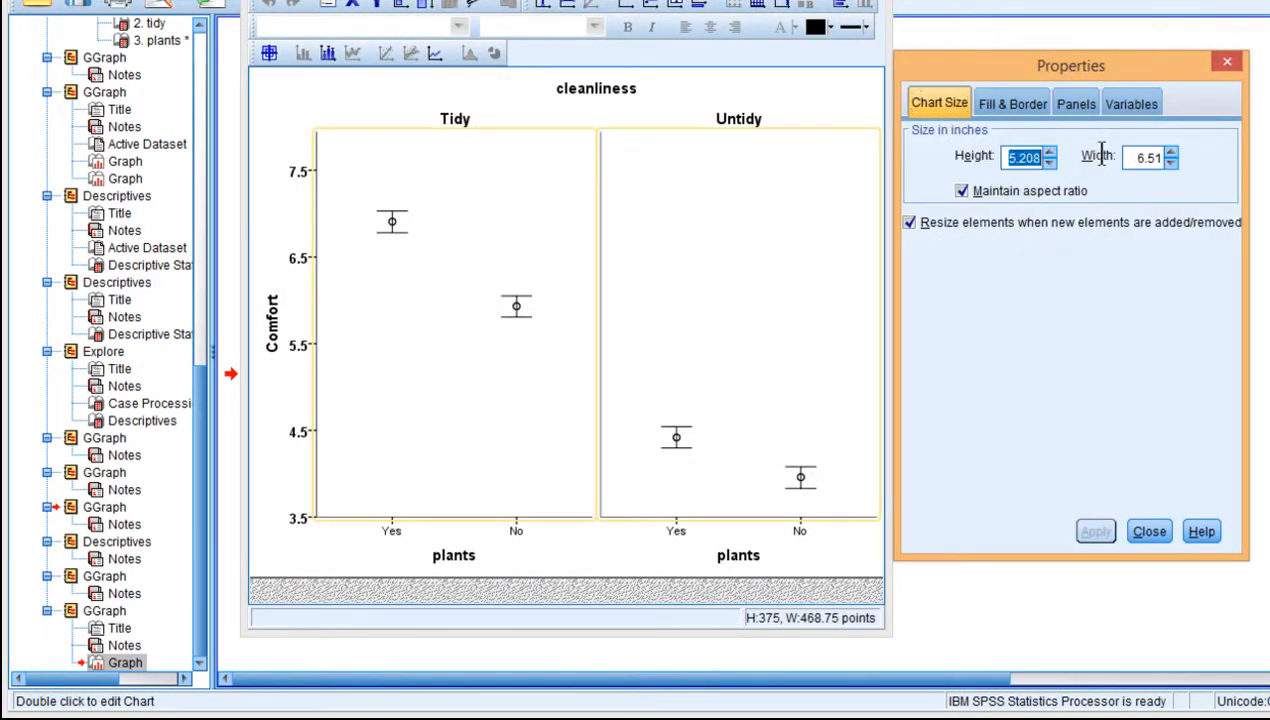
pyautogui.press('BackSpace')
pyautogui.write('3.5')
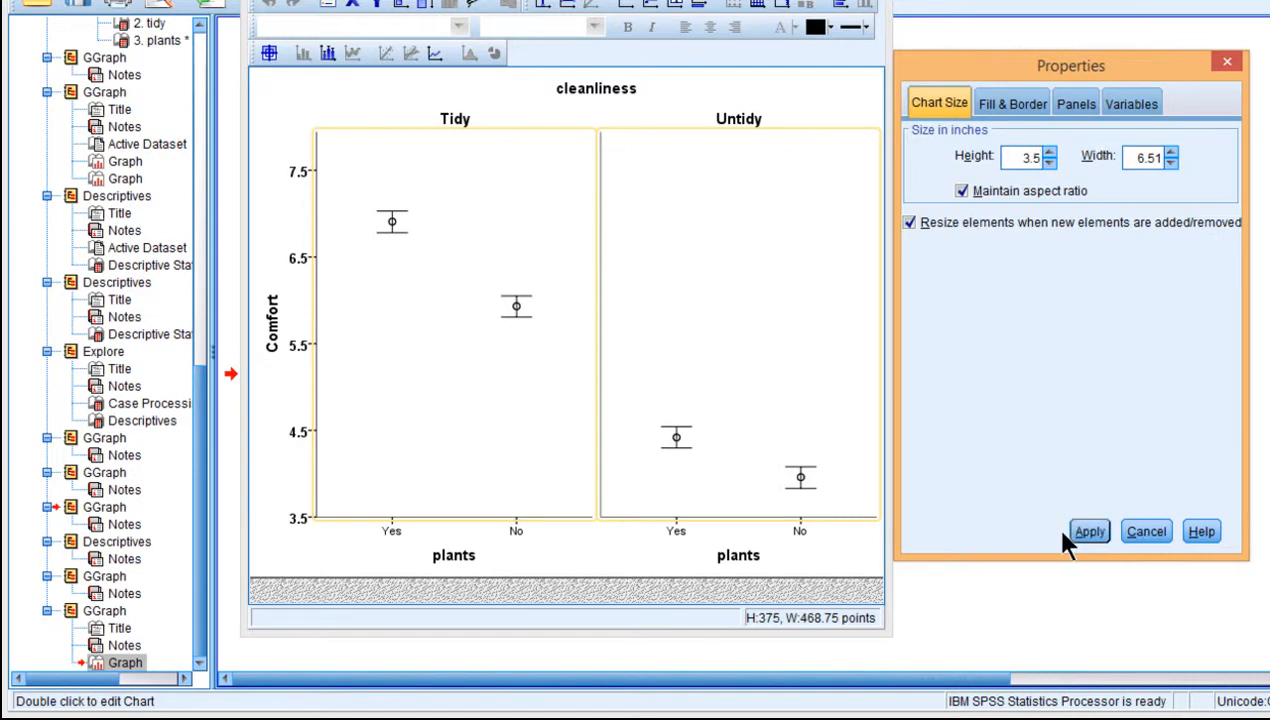
pyautogui.click(1089, 531)
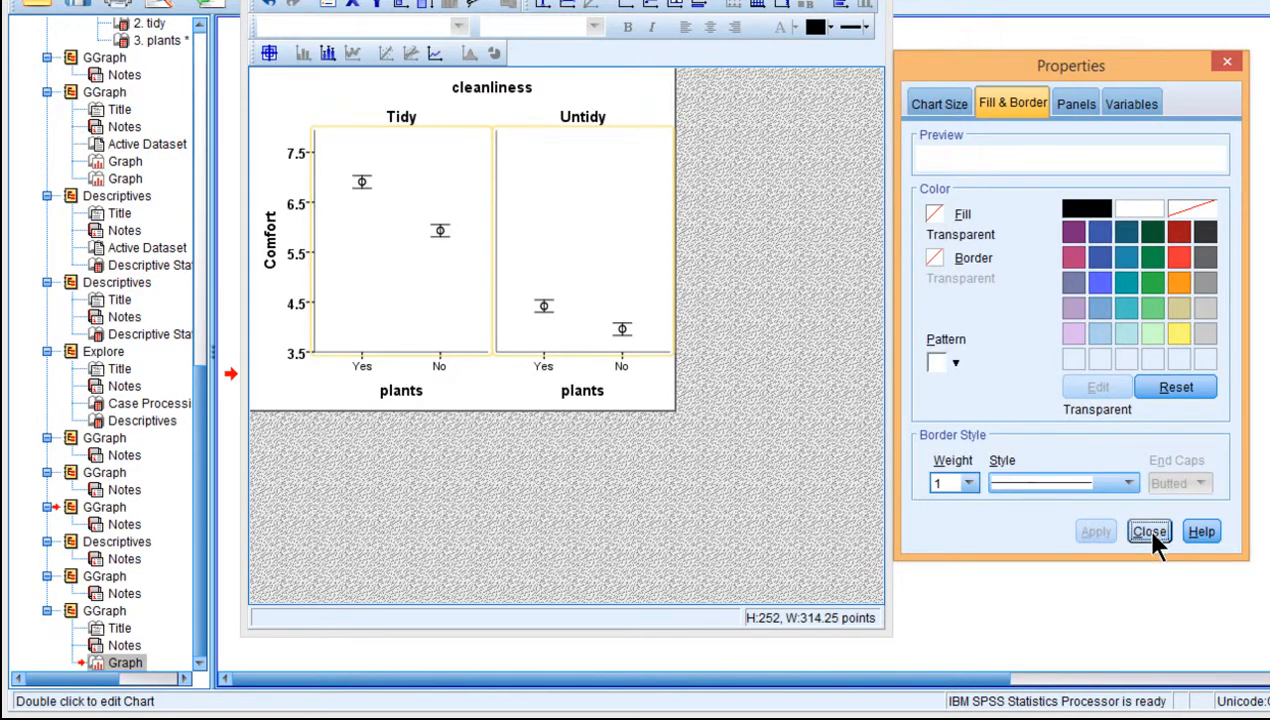
pyautogui.click(1152, 533)
pyautogui.click(868, 0)
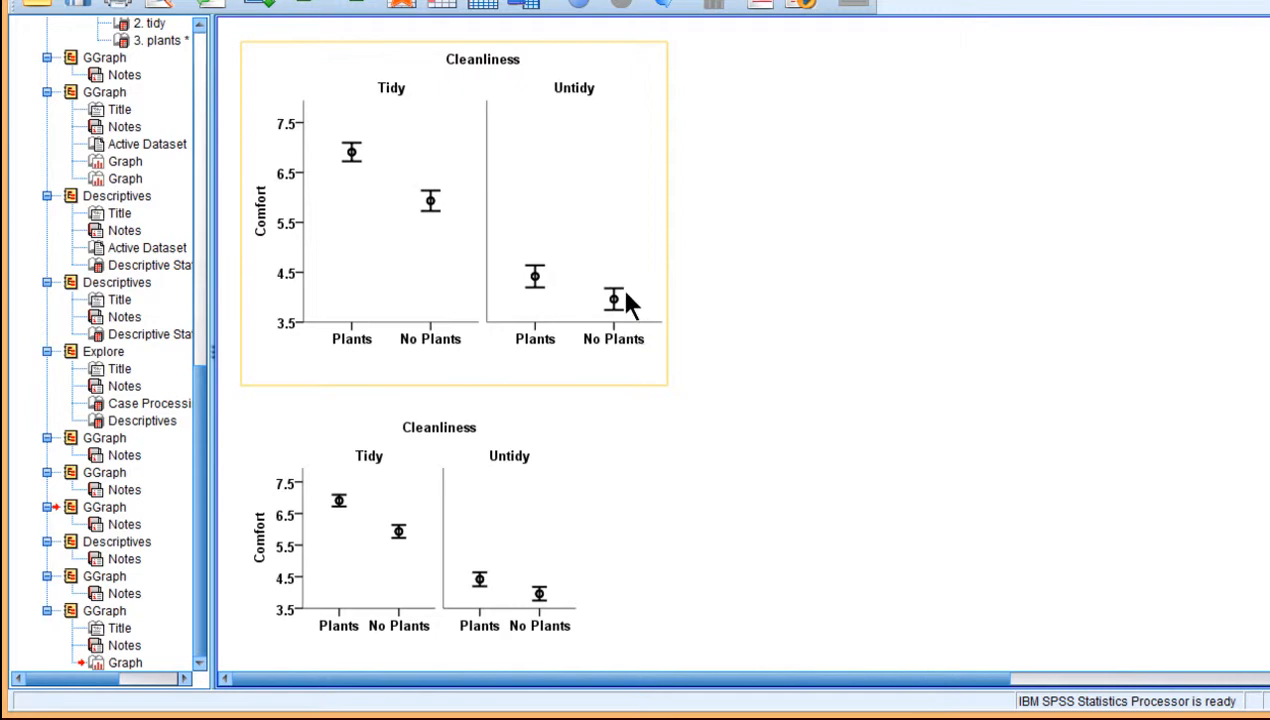
# - Compare the error bars of the earlier Comfort by Cleanliness chart with those of the resized adjusted chart
pyautogui.scroll(-20, 651, 345)
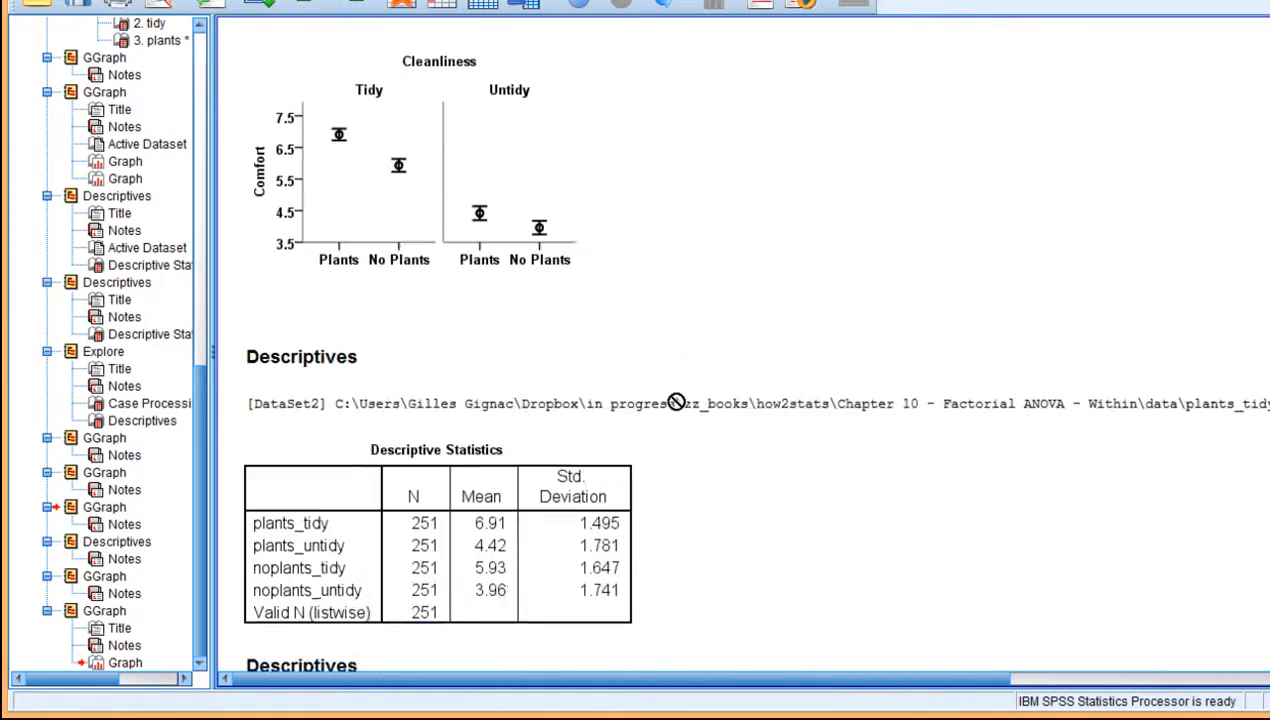
pyautogui.click(634, 570)
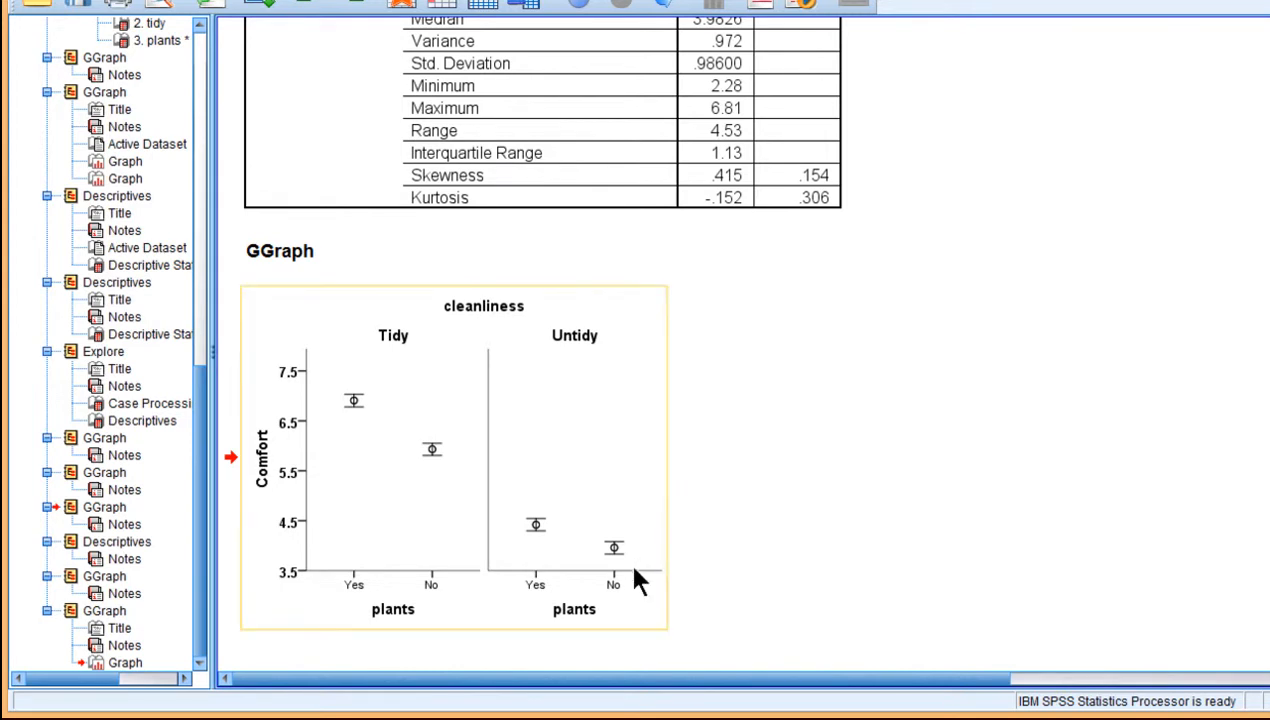